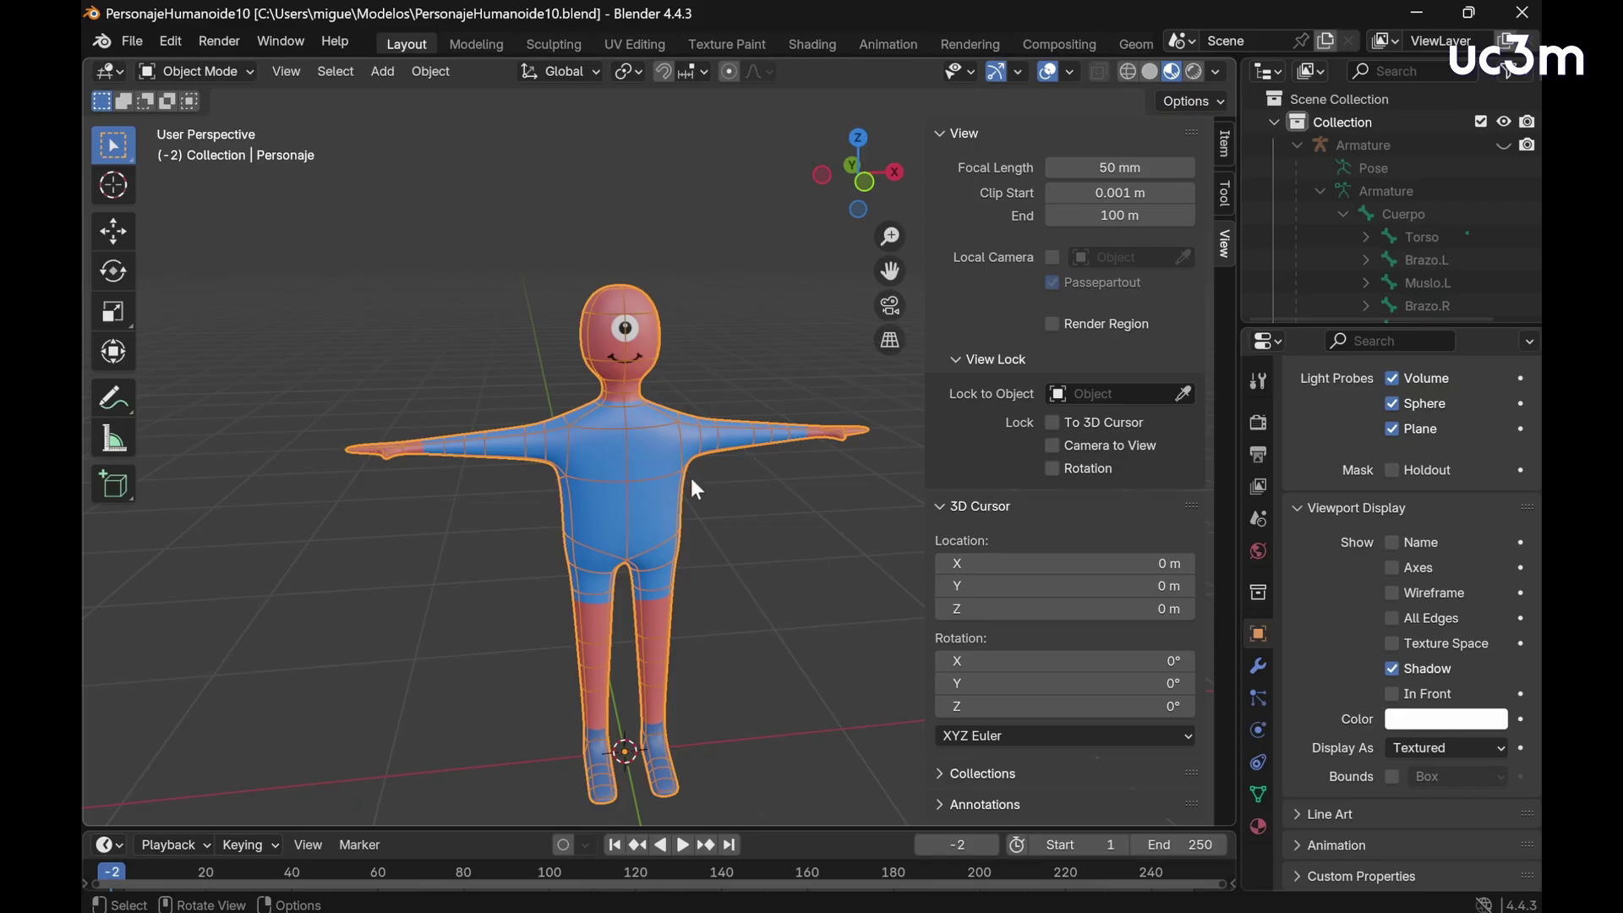
Step: Select the Armature in the Outliner and unhide it so its bones show through the character
mouse_move(681, 485)
middle_mouse_down()
mouse_move(635, 499)
mouse_move(624, 482)
mouse_move(667, 519)
middle_mouse_up()
scroll(668, 522, "down", 3)
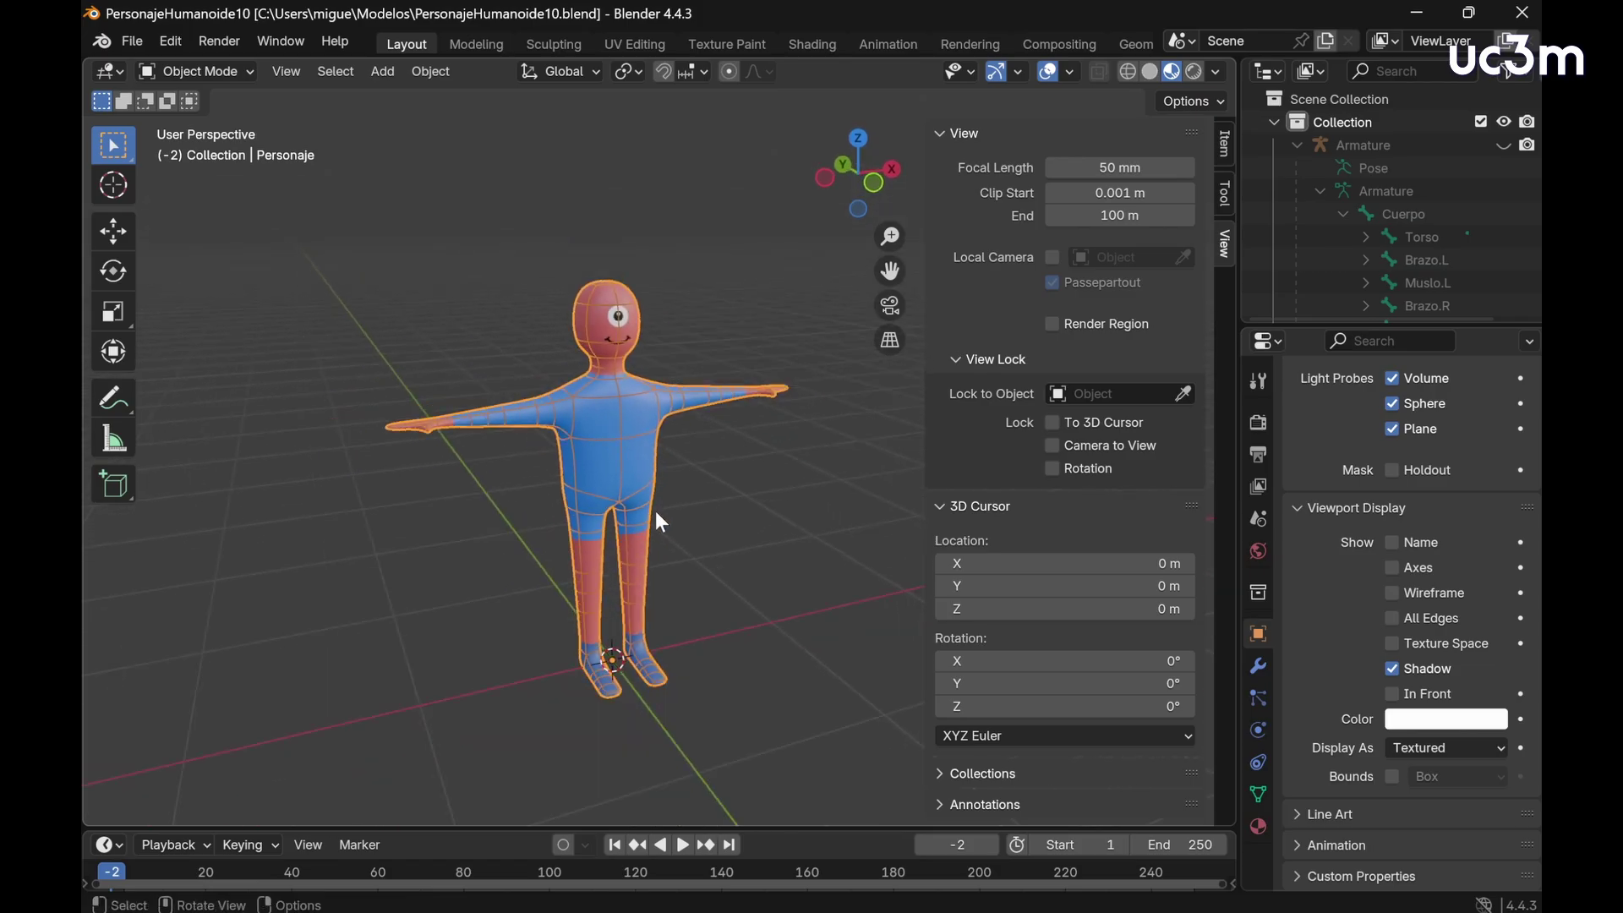
scroll(660, 522, "up", 1)
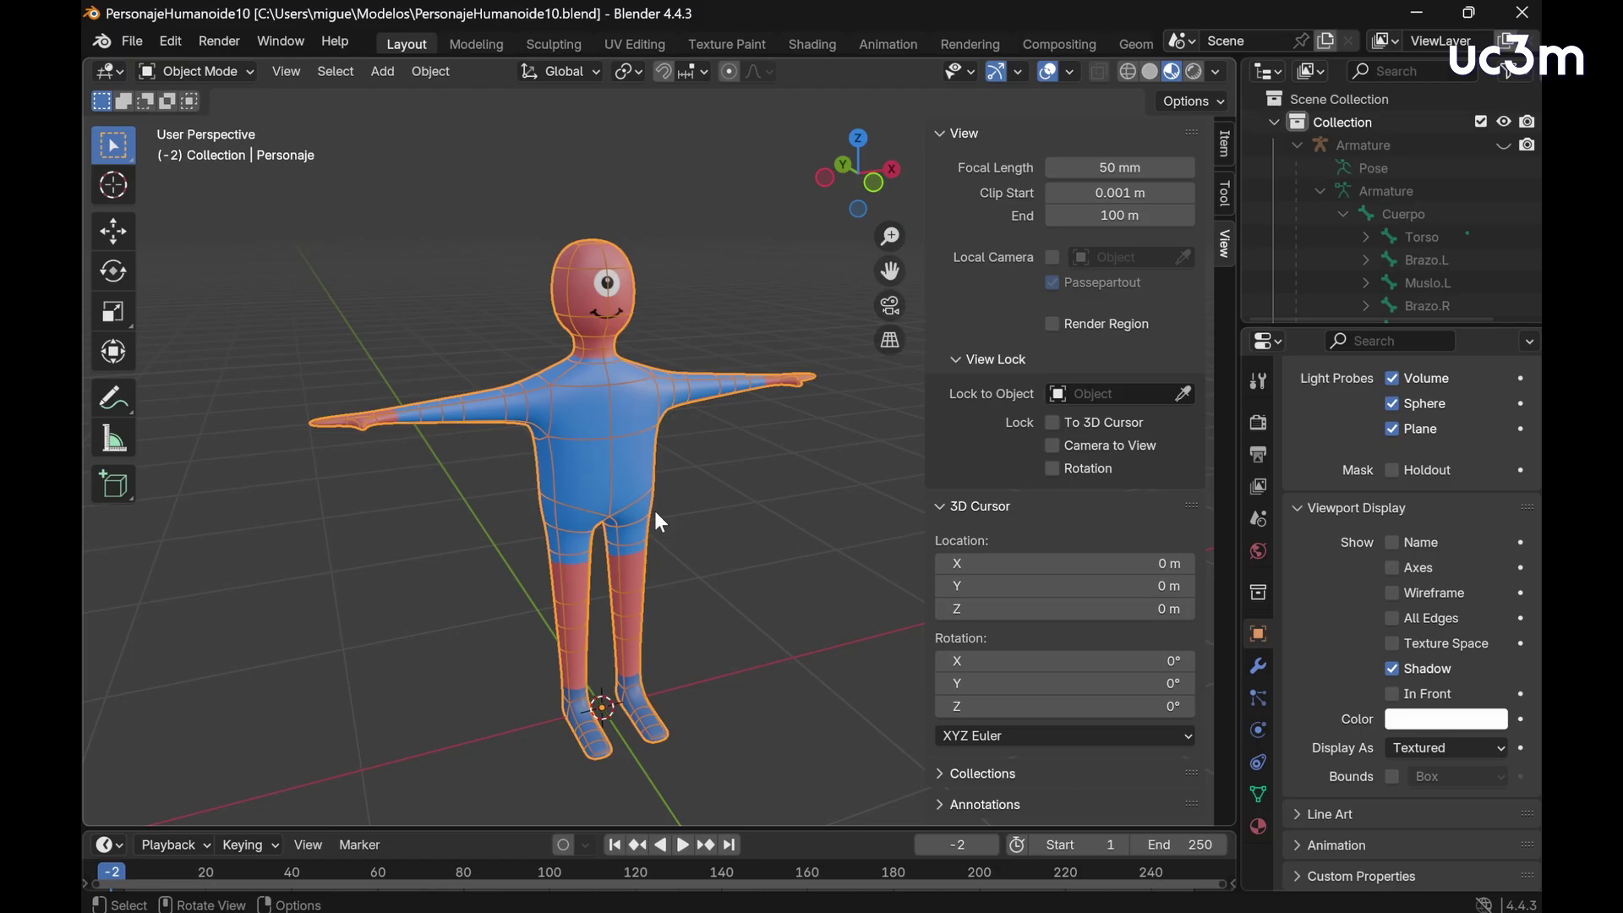
left_click(1474, 145)
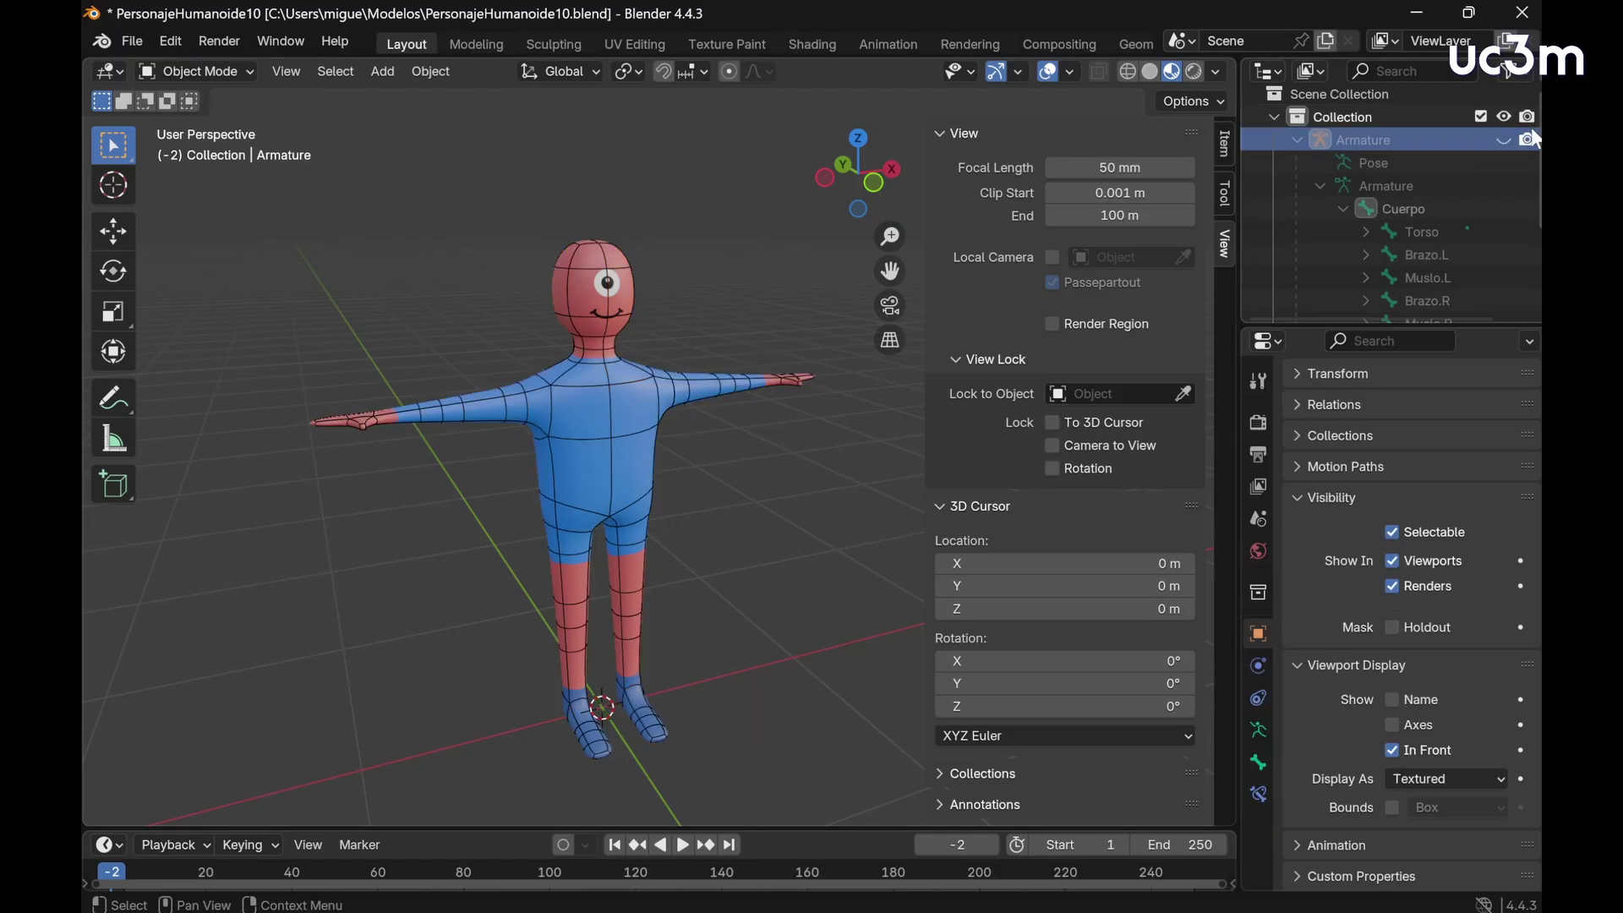
left_click(1503, 140)
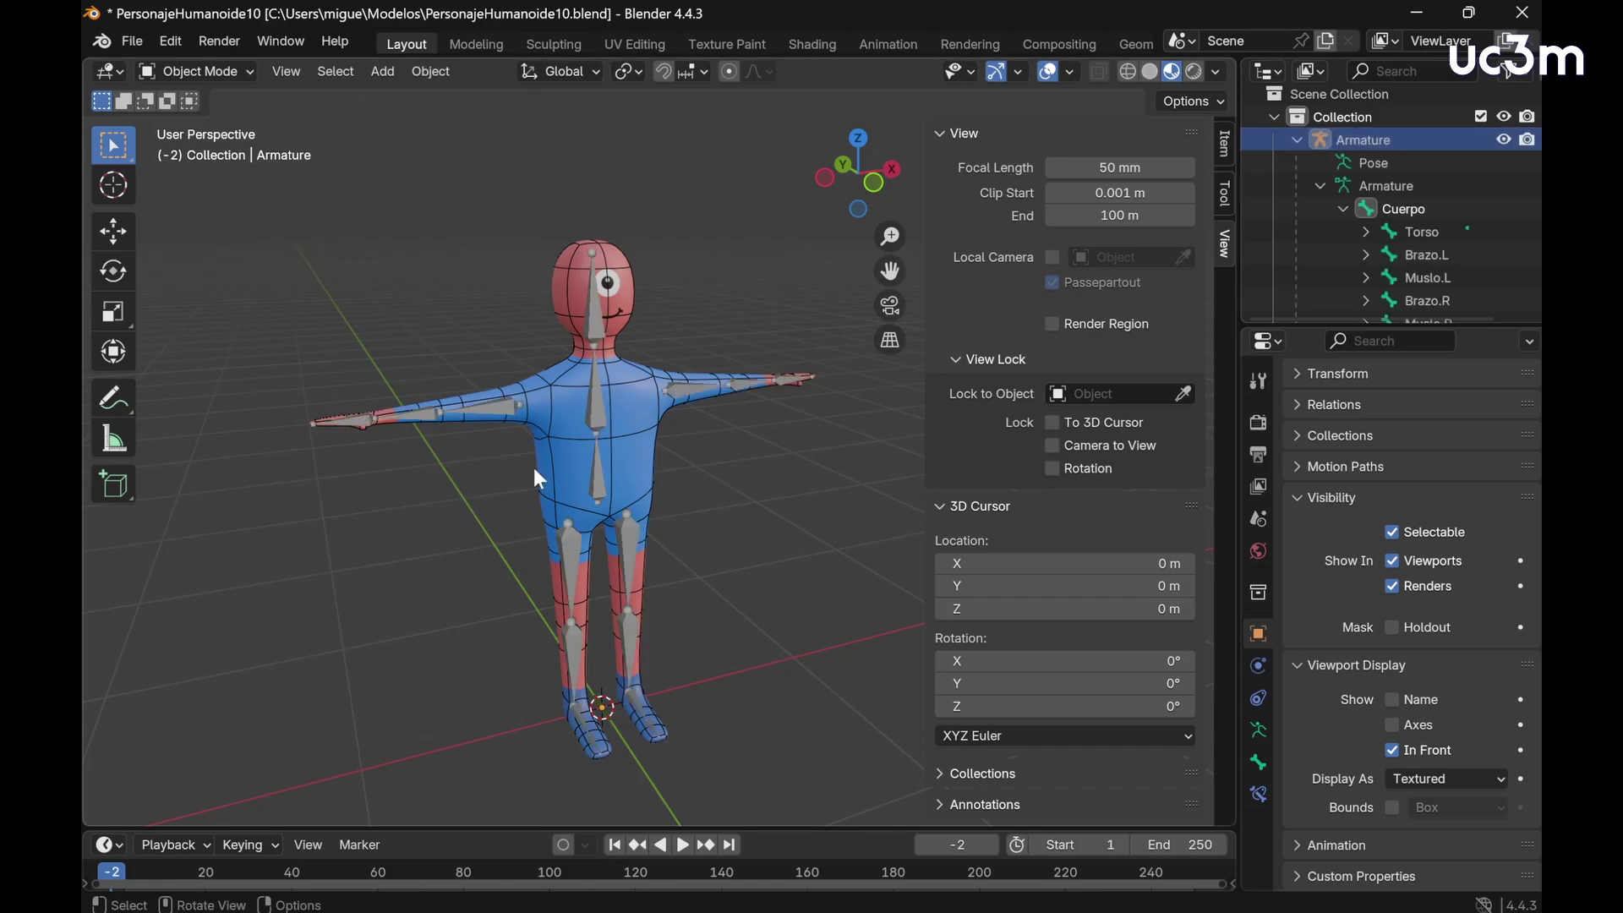
scroll(592, 499, "up", 3)
scroll(629, 506, "down", 2)
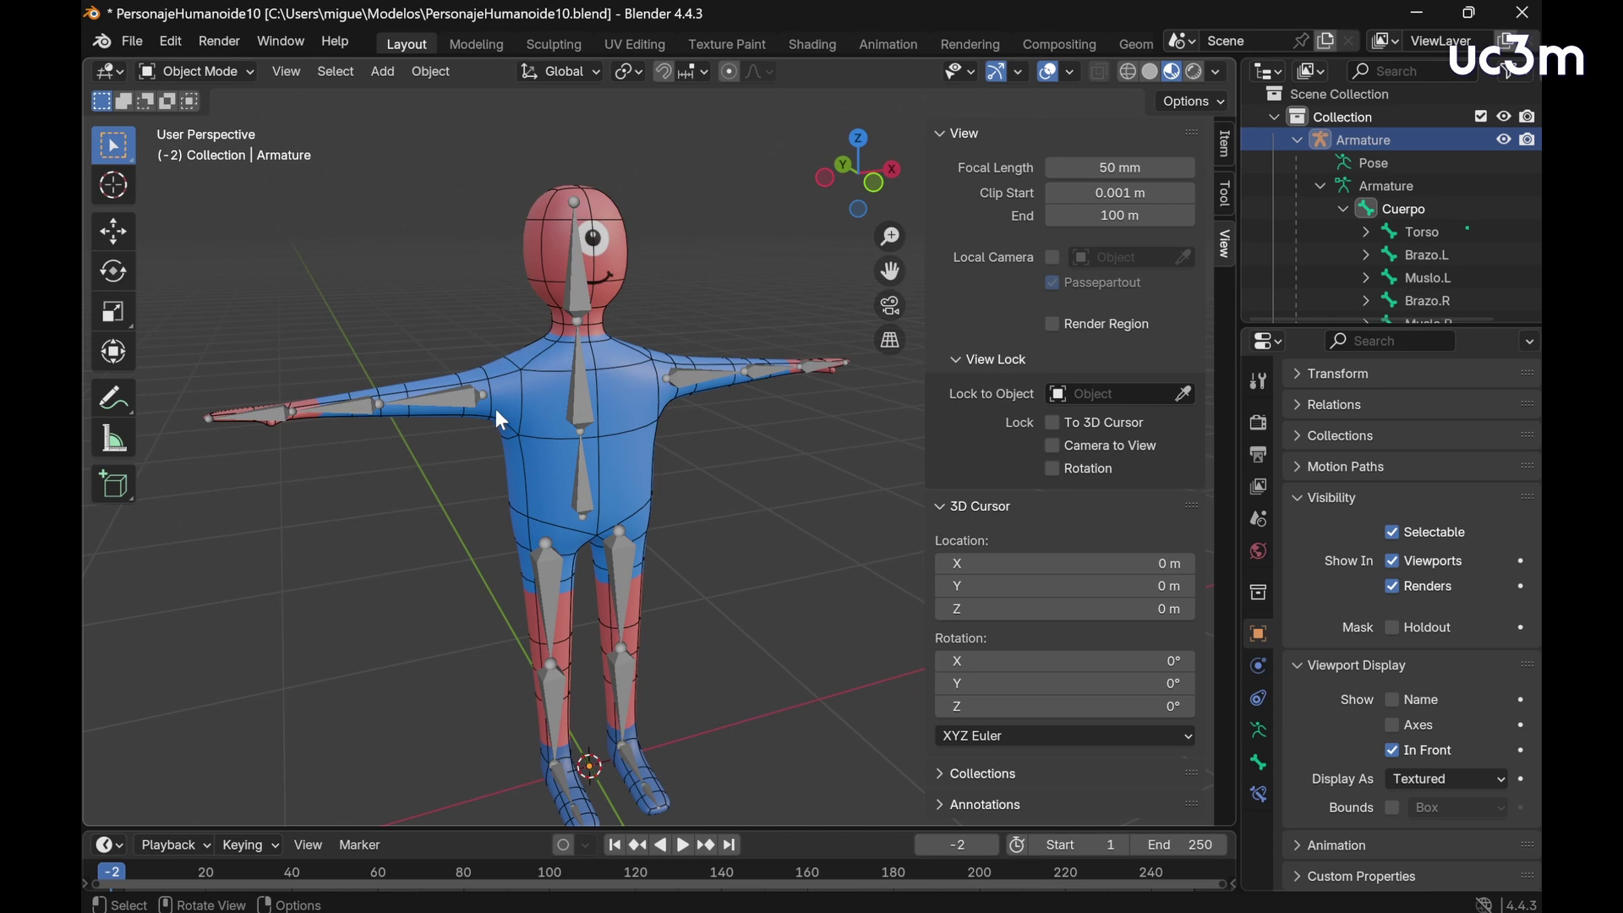
scroll(329, 406, "up", 3)
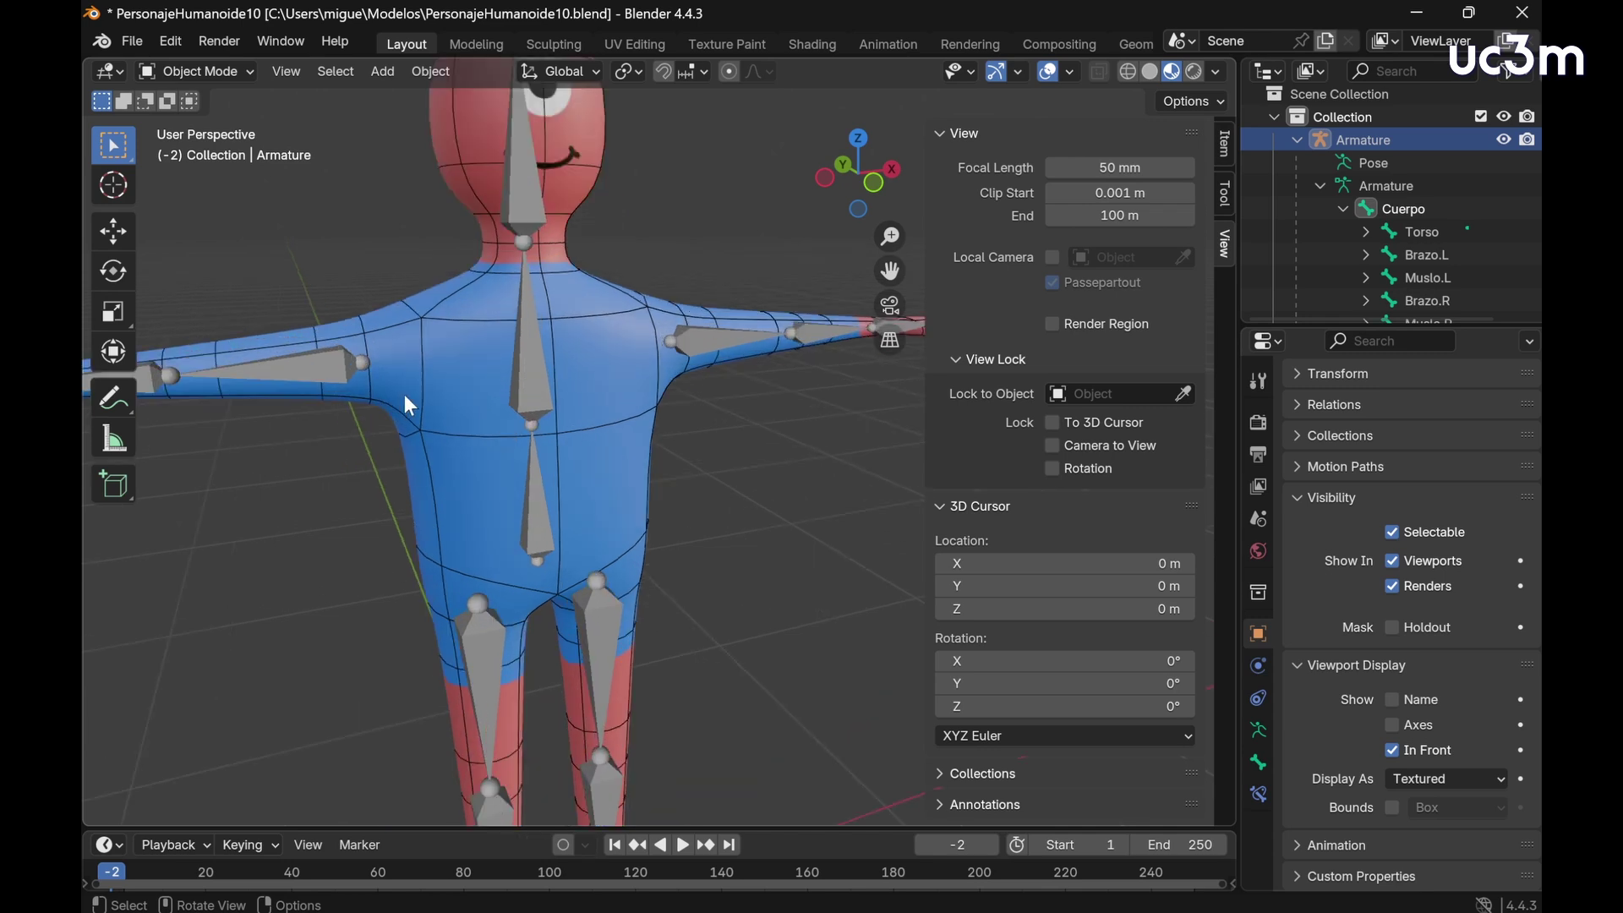
middle_click_drag(408, 397, 598, 479)
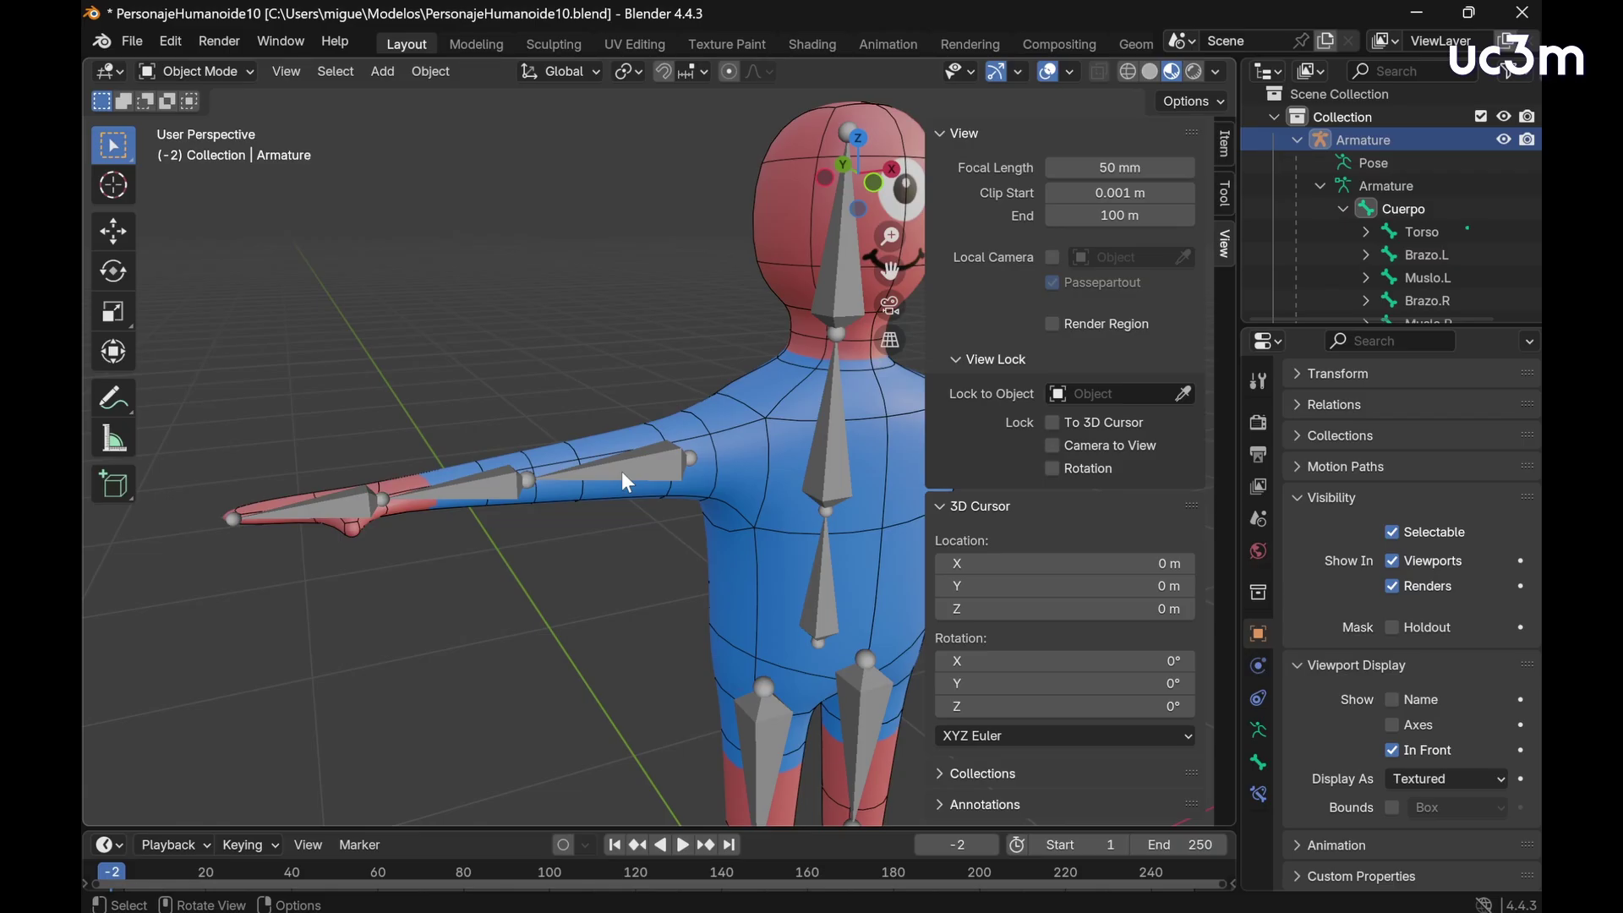
Step: View the weights of the Muslo.R, Cuerpo, Torso, Cabeza, Brazo.L and Antebrazo.L bones in turn
left_click(583, 488)
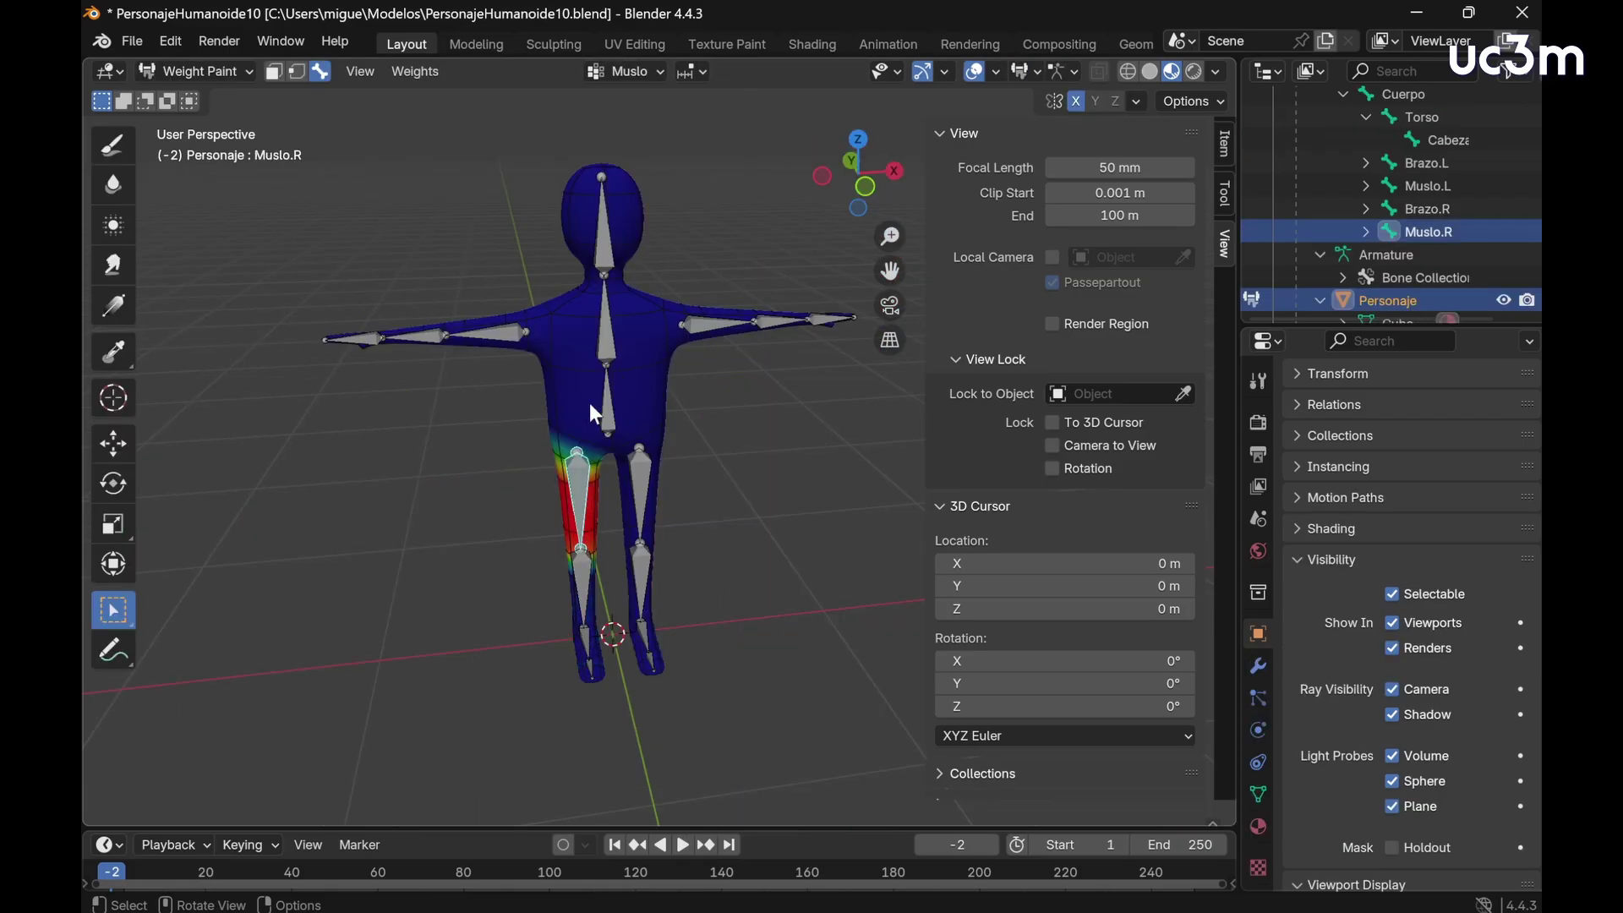
left_click(609, 402)
left_click(613, 332)
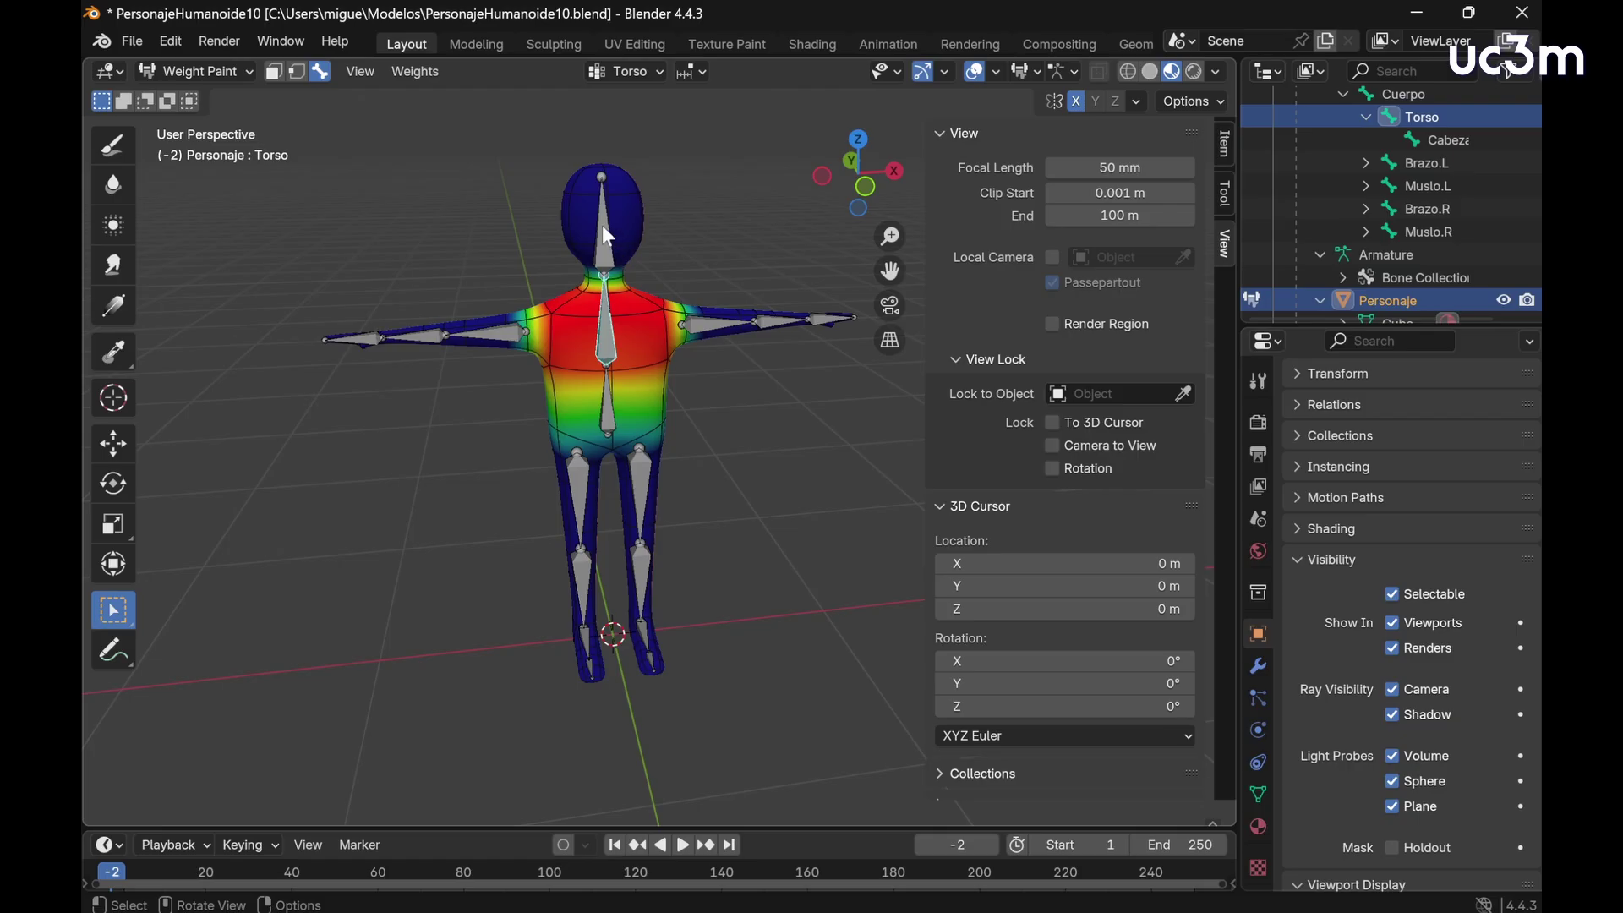
left_click(603, 226)
left_click(733, 333)
left_click(785, 326)
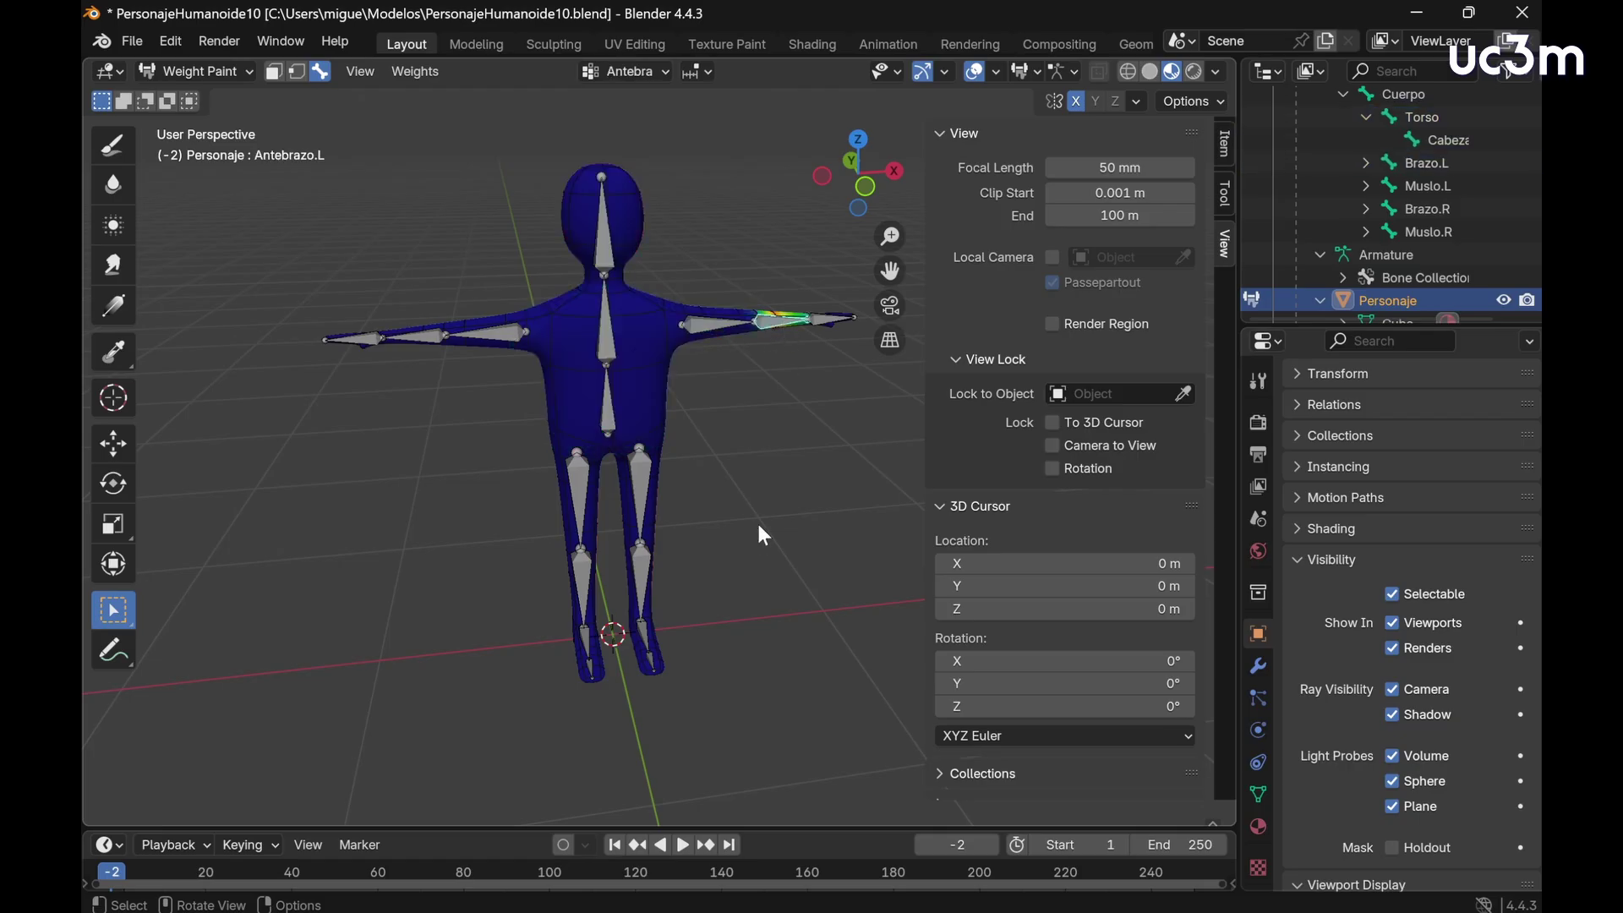
middle_click_drag(687, 455, 708, 474)
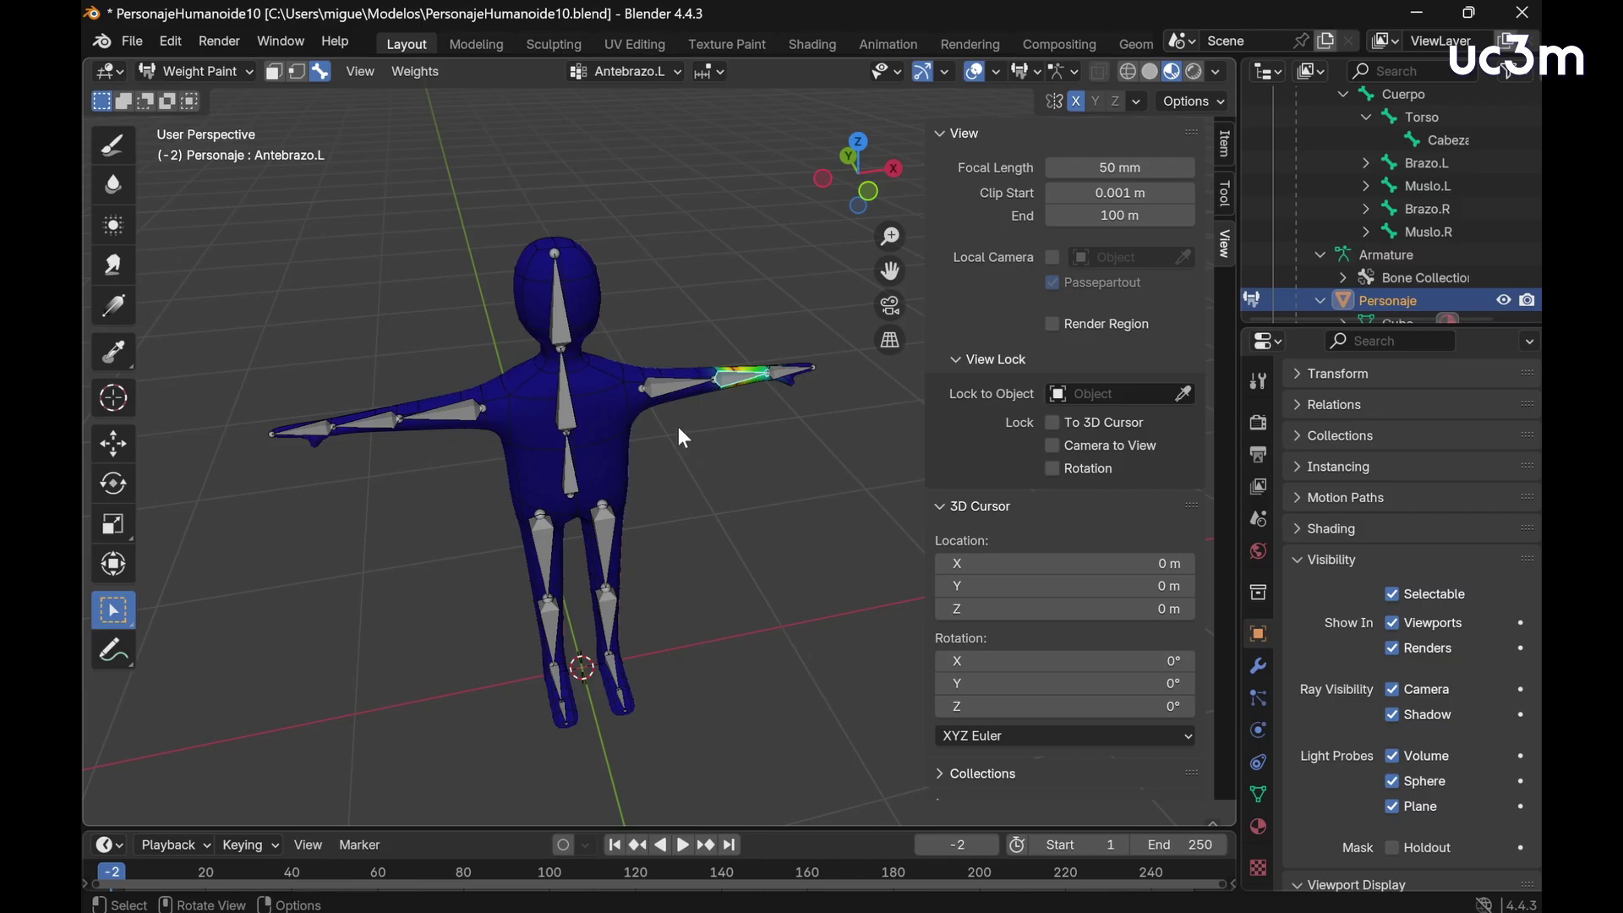
Step: Export the rigged character to FBX, naming the file PersonajeHumanoide11.fbx in Modelos
left_click(135, 42)
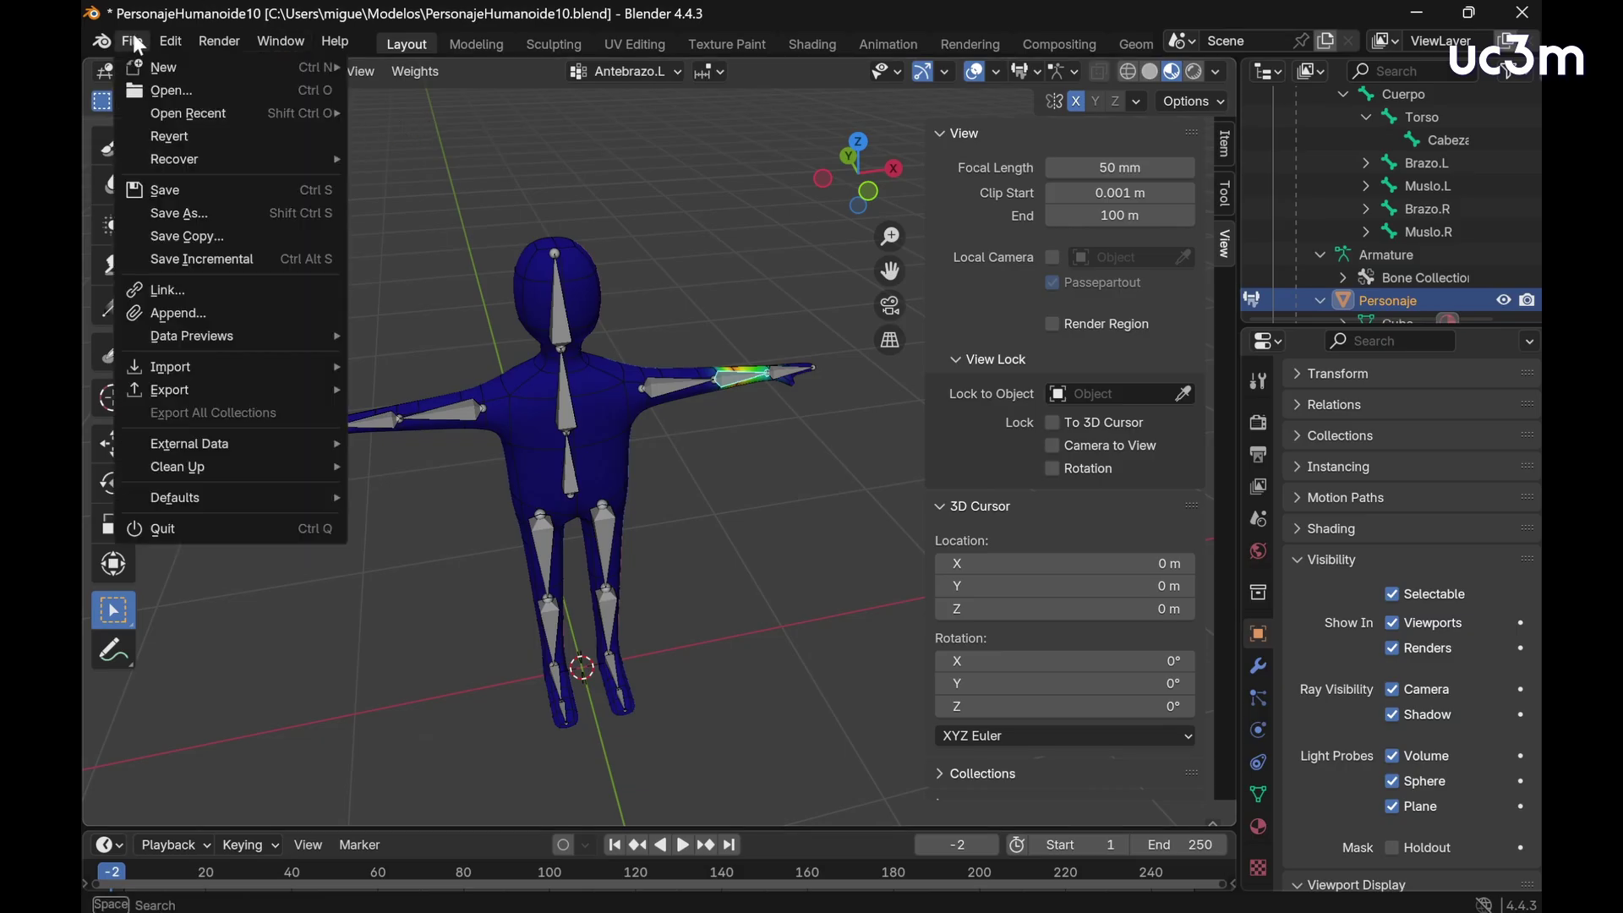
mouse_move(211, 395)
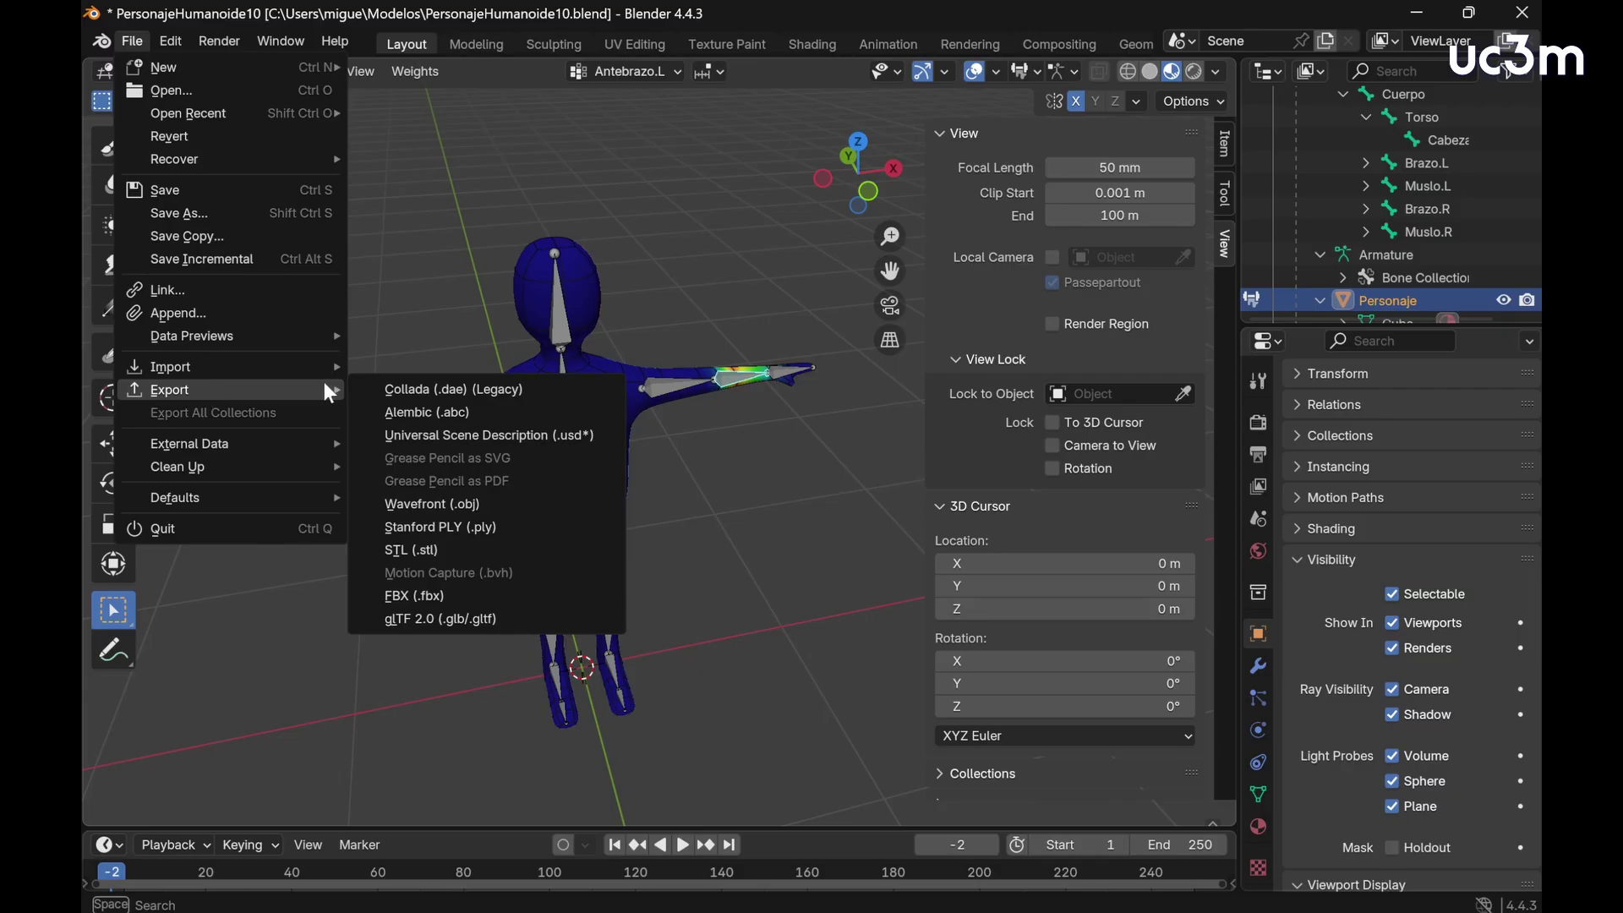
left_click(445, 593)
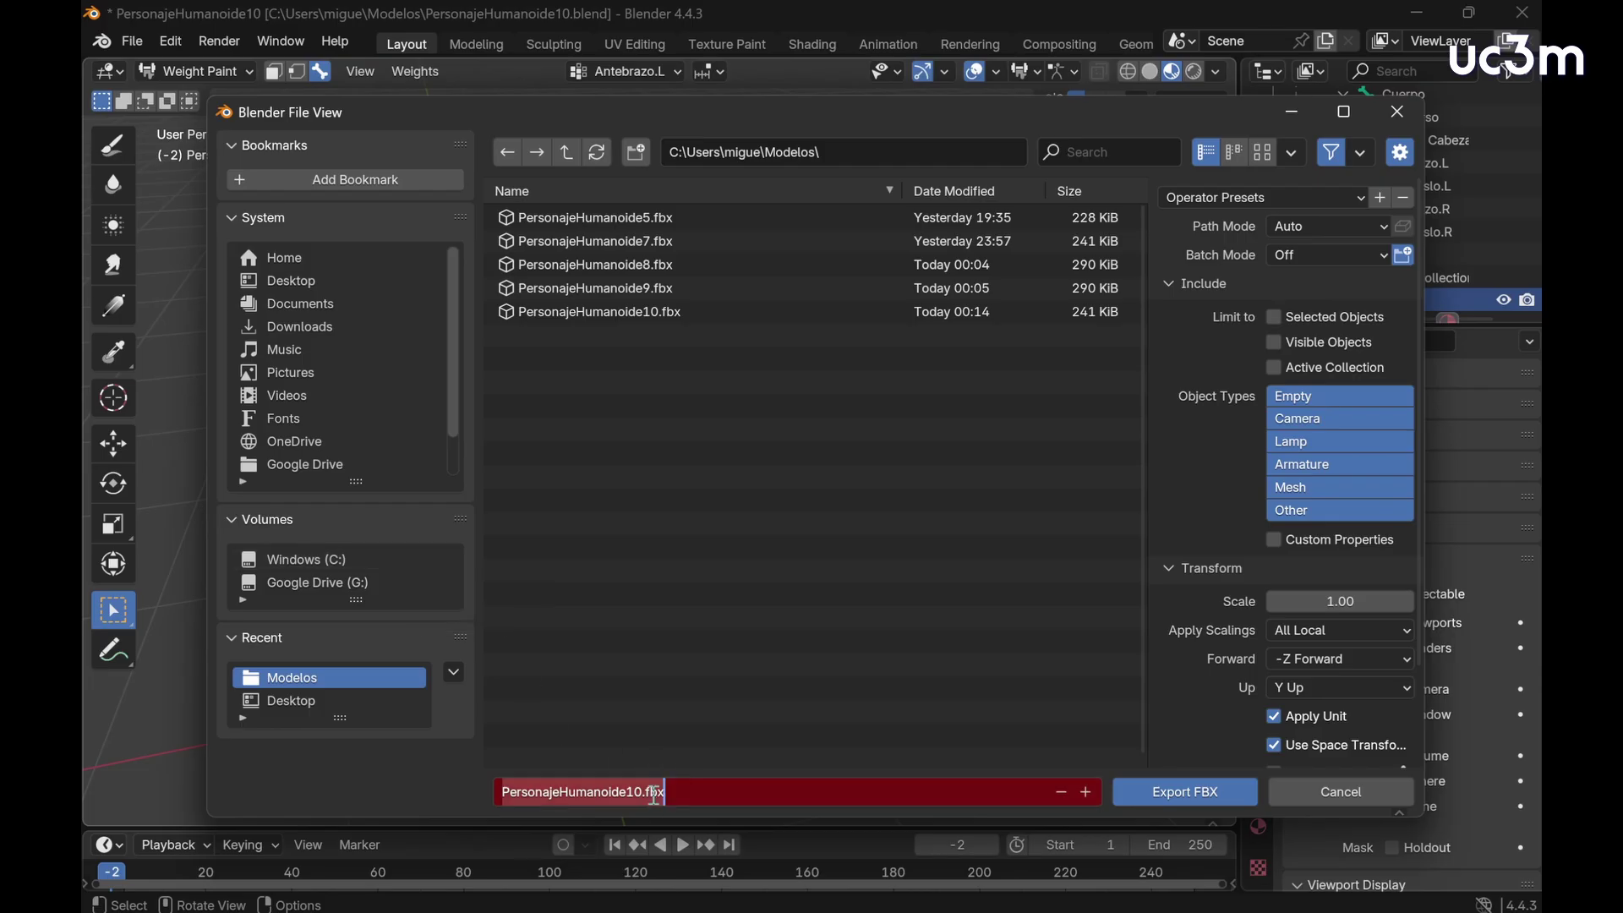
type("1")
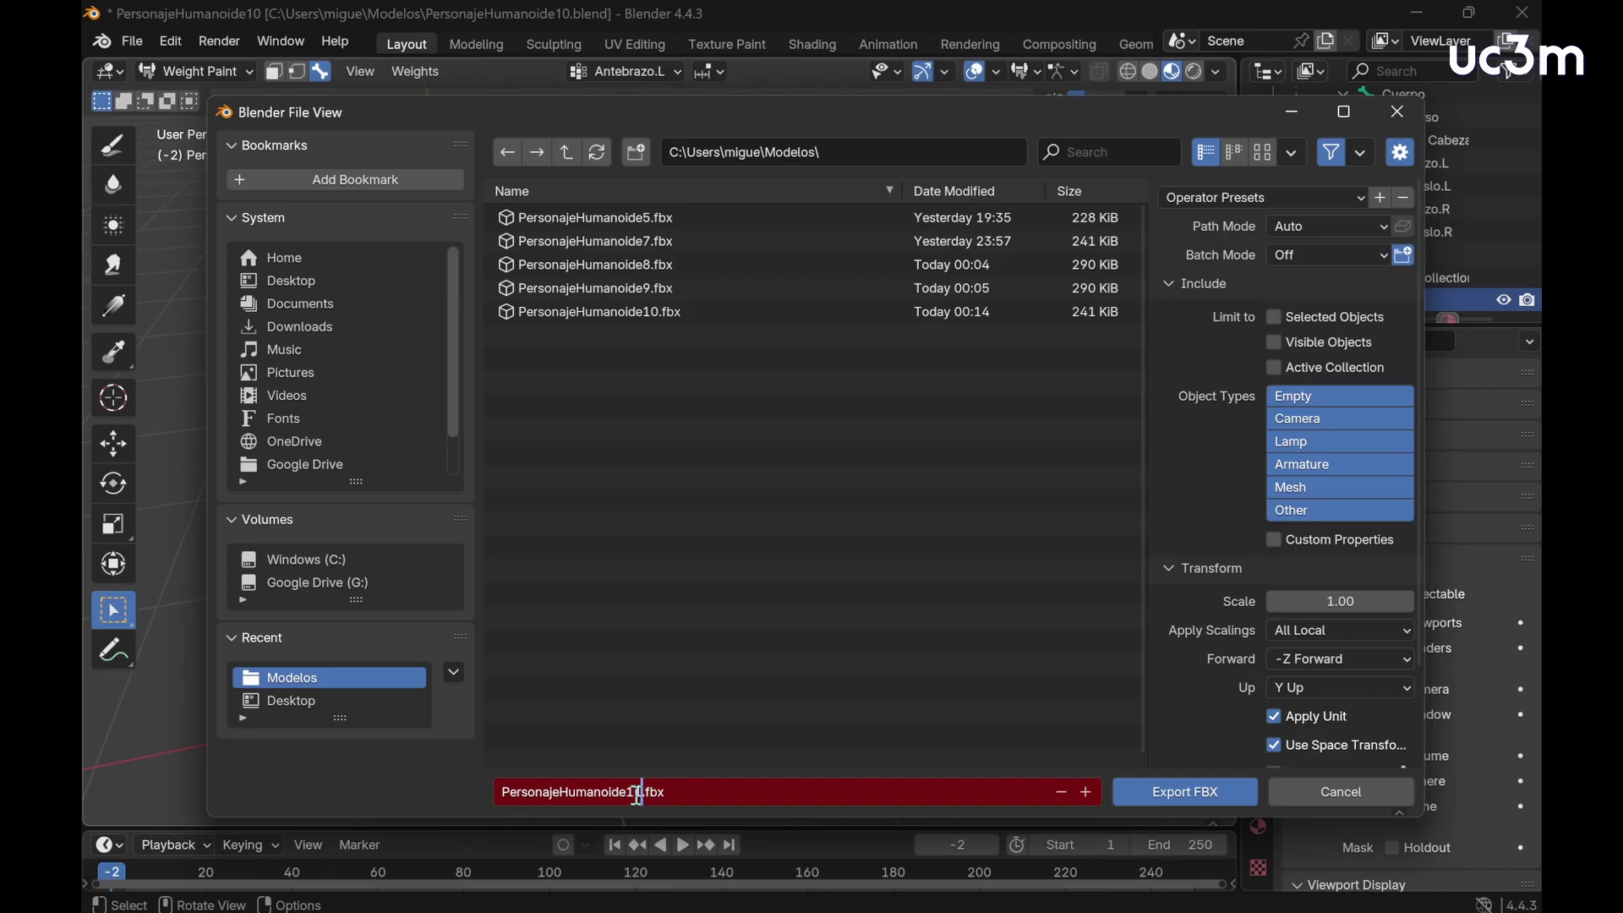
left_click(1201, 800)
left_click(1203, 801)
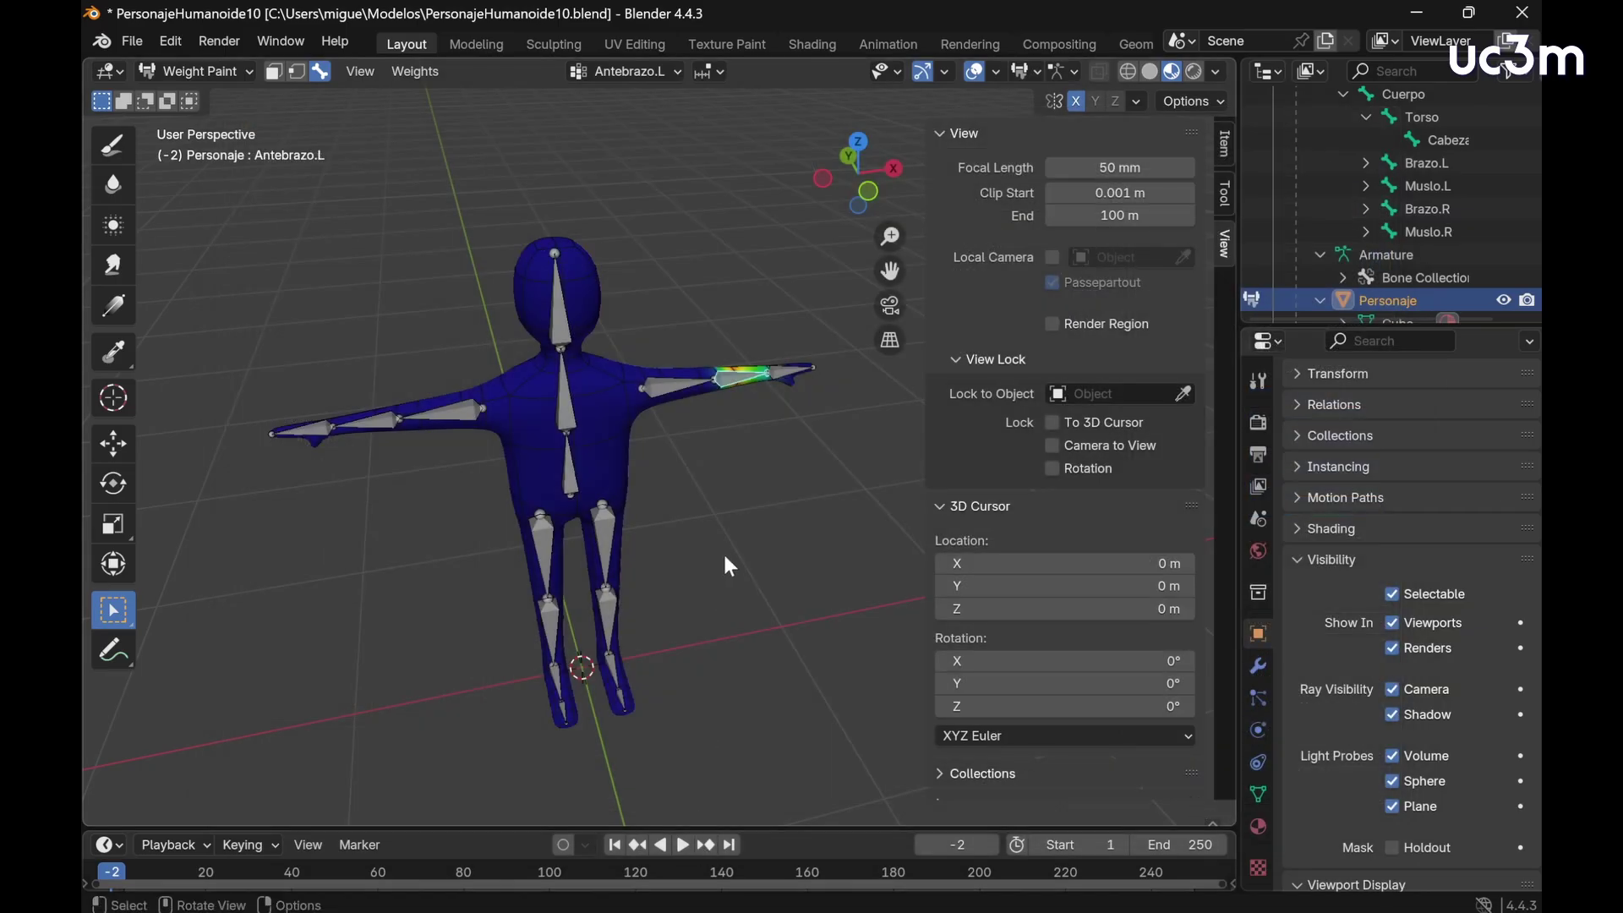
Step: Back in Unity, add a 3D Object > Plane to SampleScene from the Hierarchy
mouse_move(704, 909)
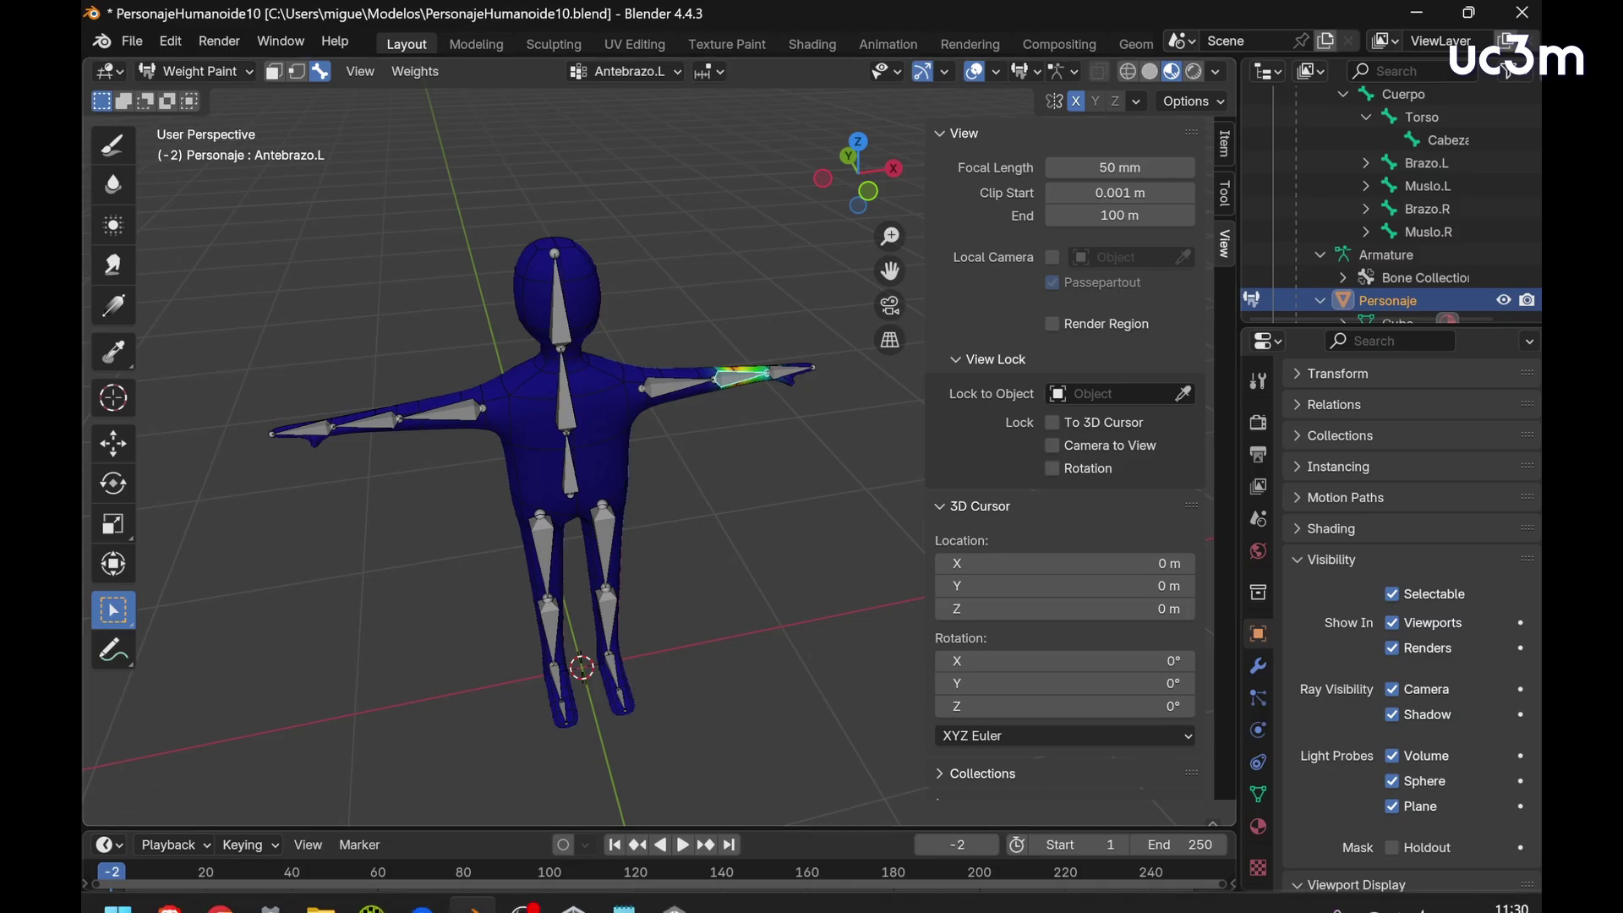
left_click(674, 888)
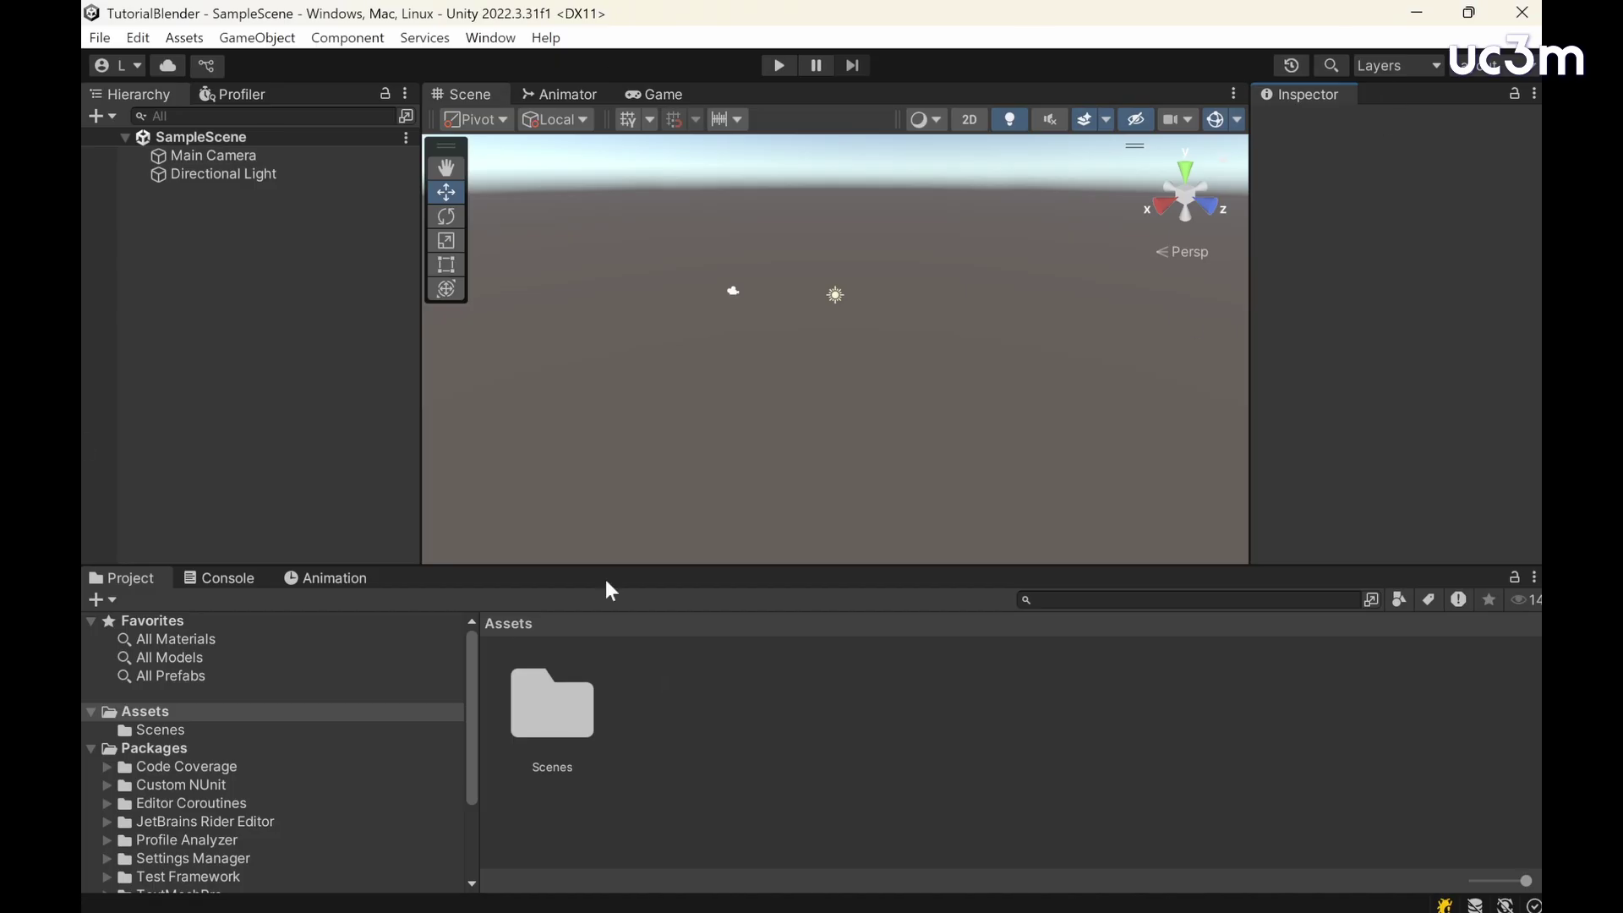
right_click(244, 311)
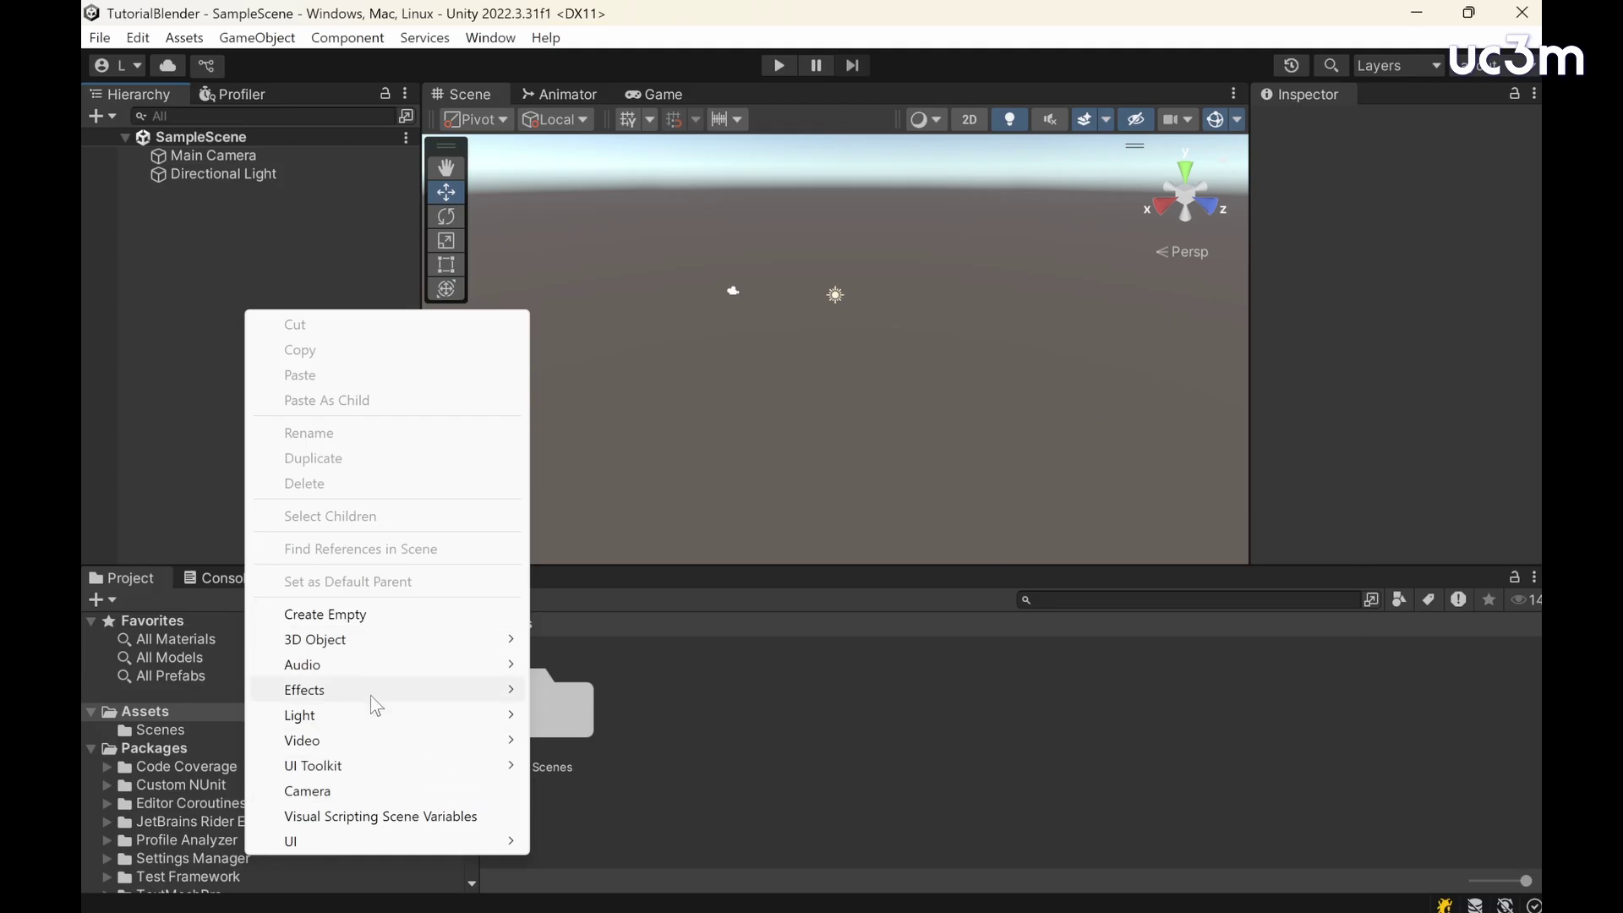
mouse_move(376, 647)
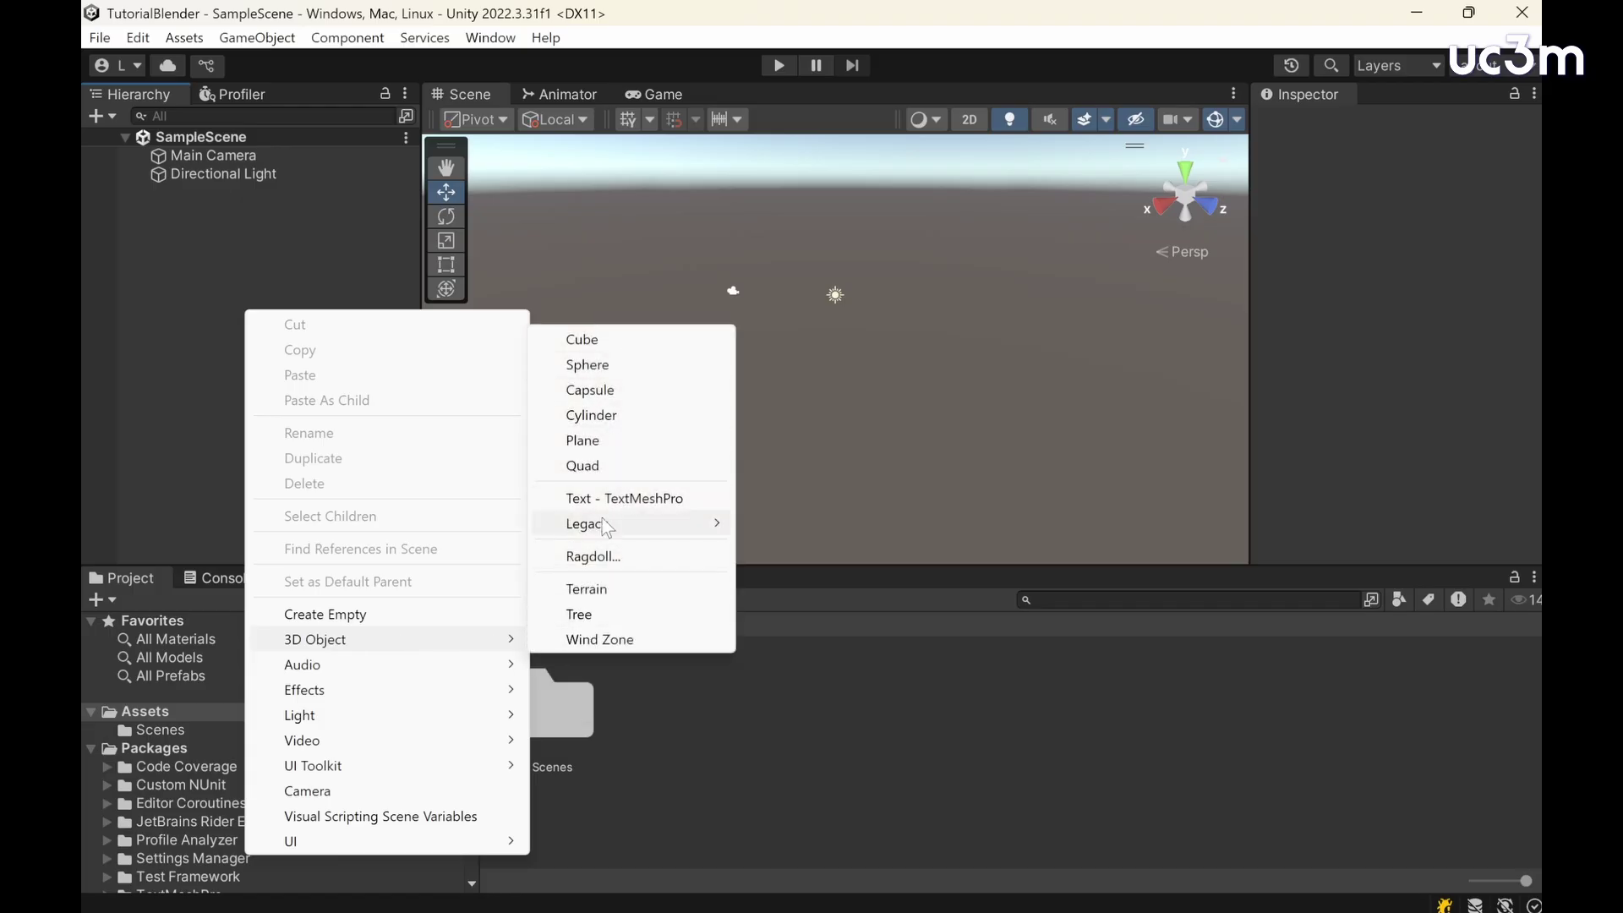
left_click(602, 446)
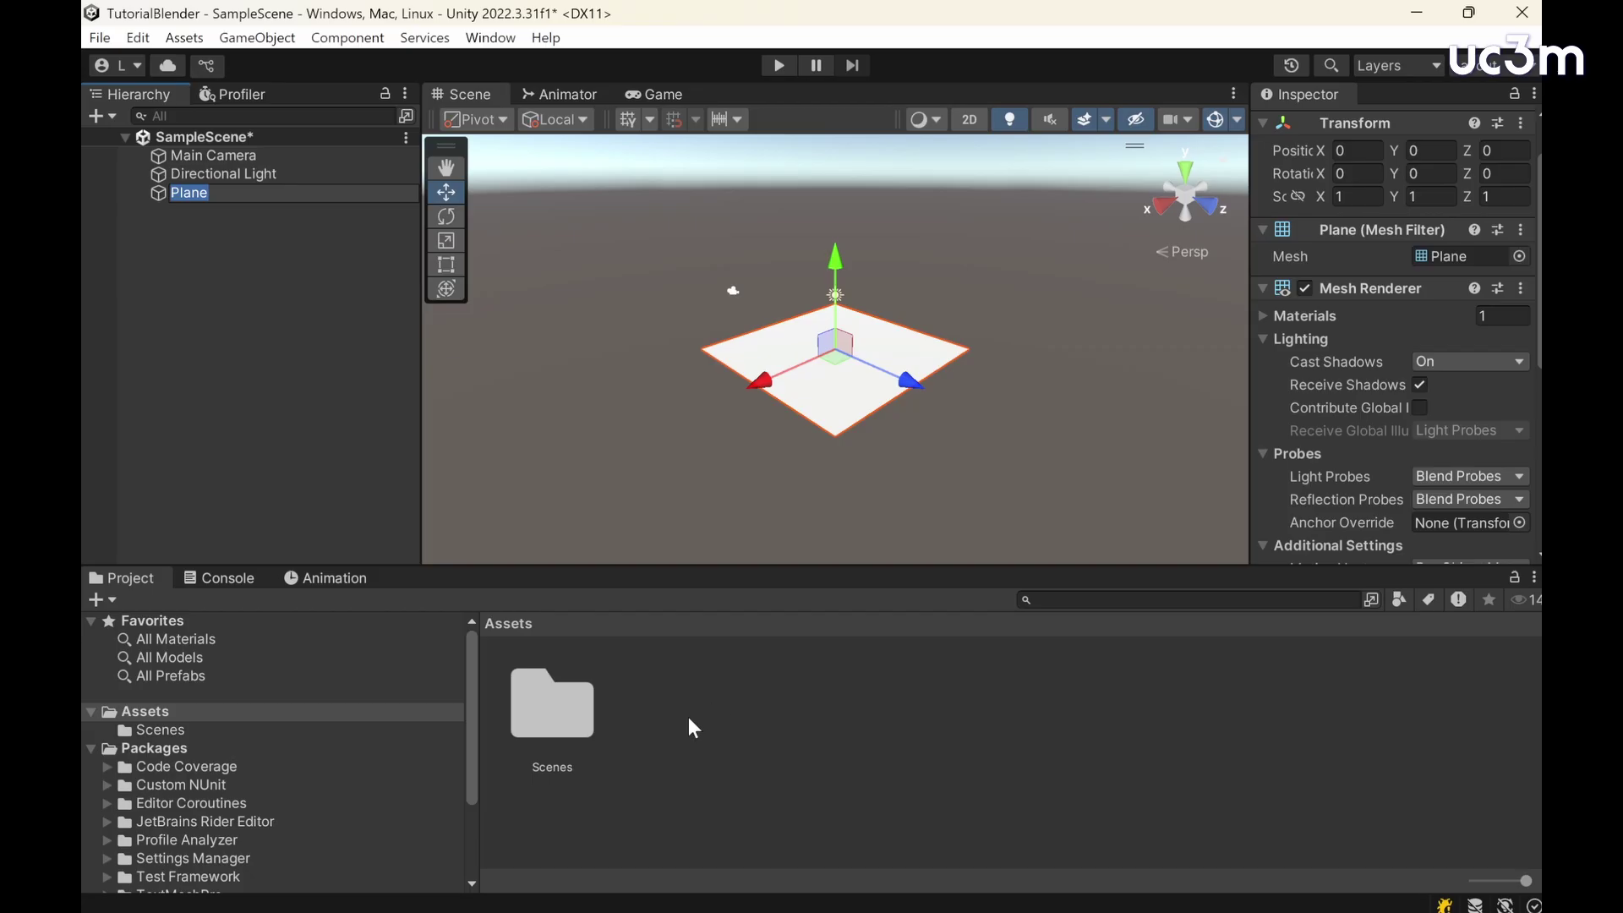
Step: Drag PersonajeHumanoide11.fbx from the Modelos folder into Unity's Assets
mouse_move(363, 909)
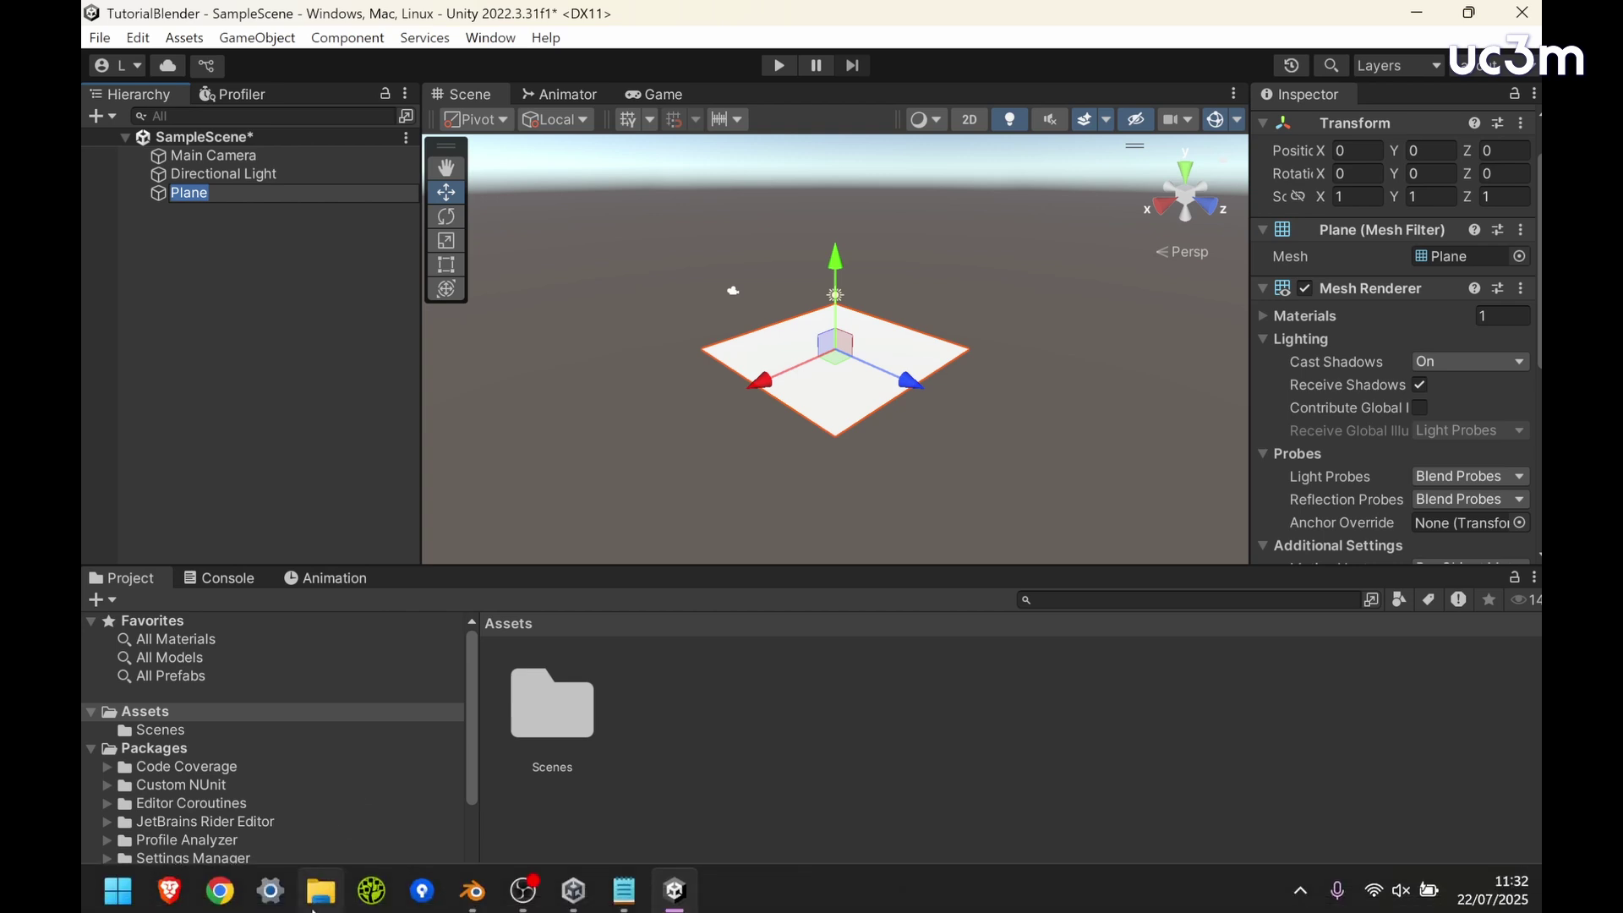
left_click(313, 910)
left_click(1449, 627)
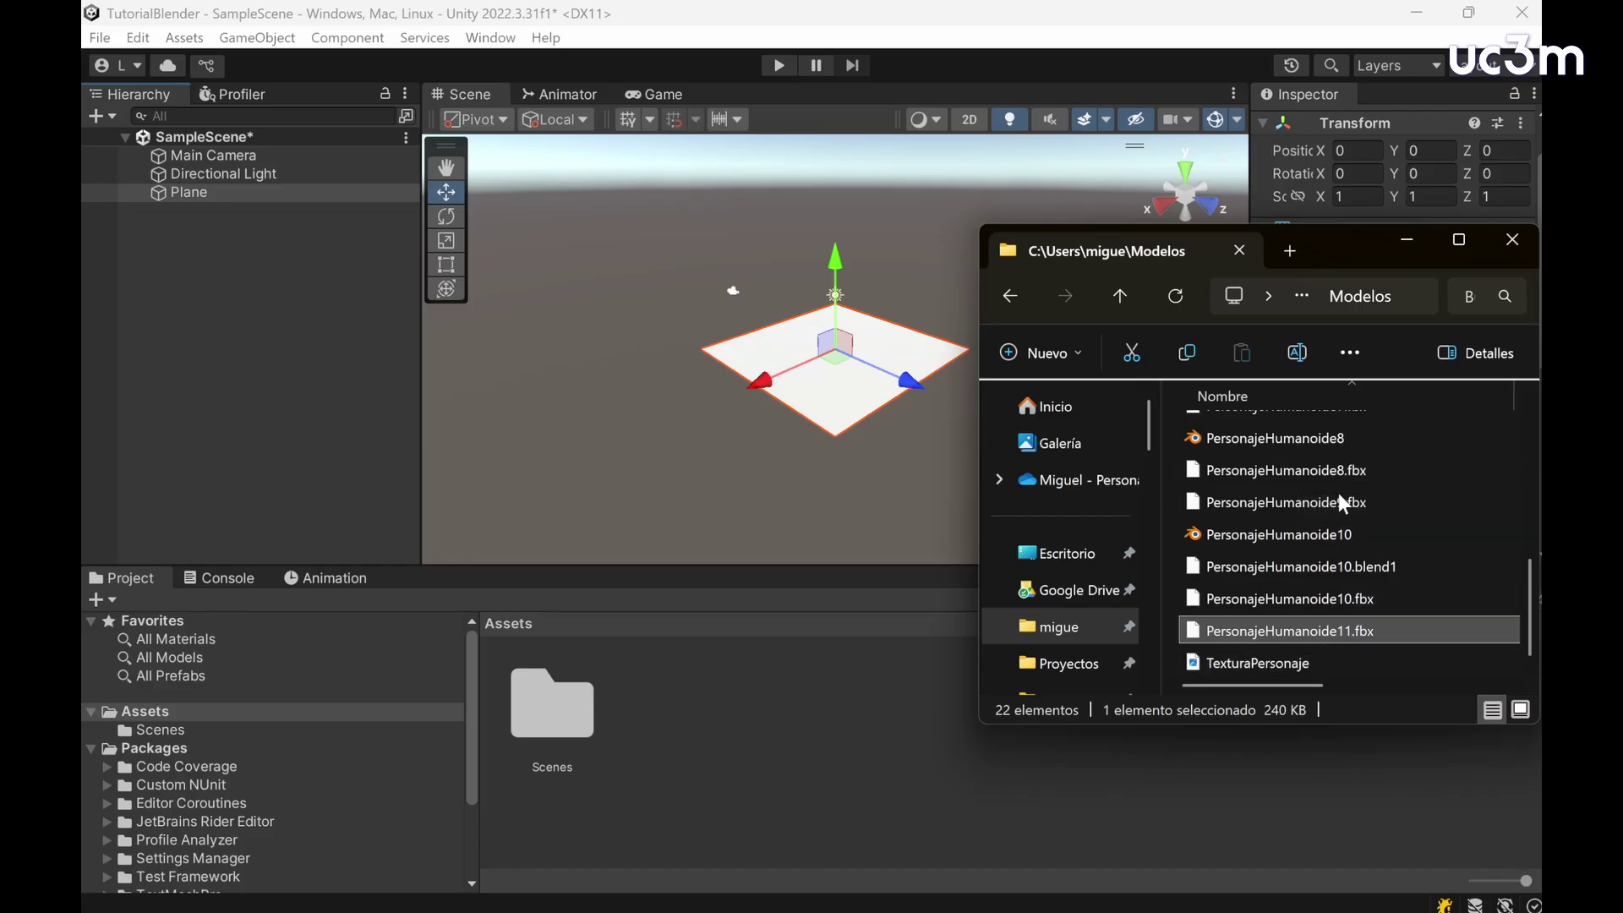
left_click_drag(1351, 633, 681, 787)
left_click_drag(738, 736, 821, 767)
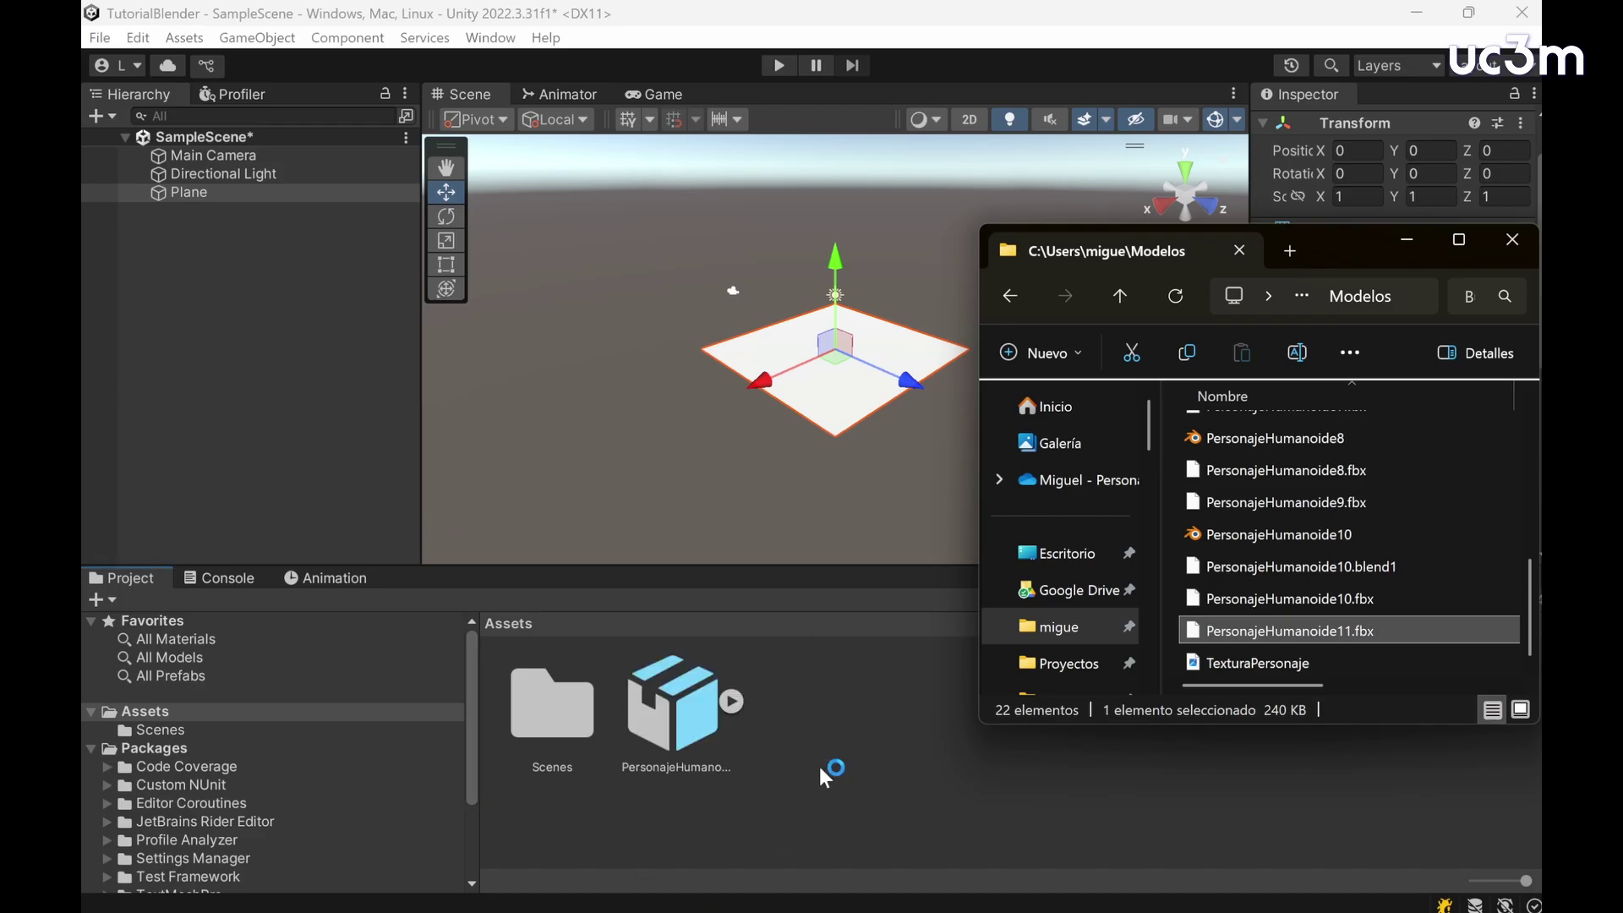
Step: Select the imported model to view its import settings, then open and cancel Import New Asset
left_click(662, 747)
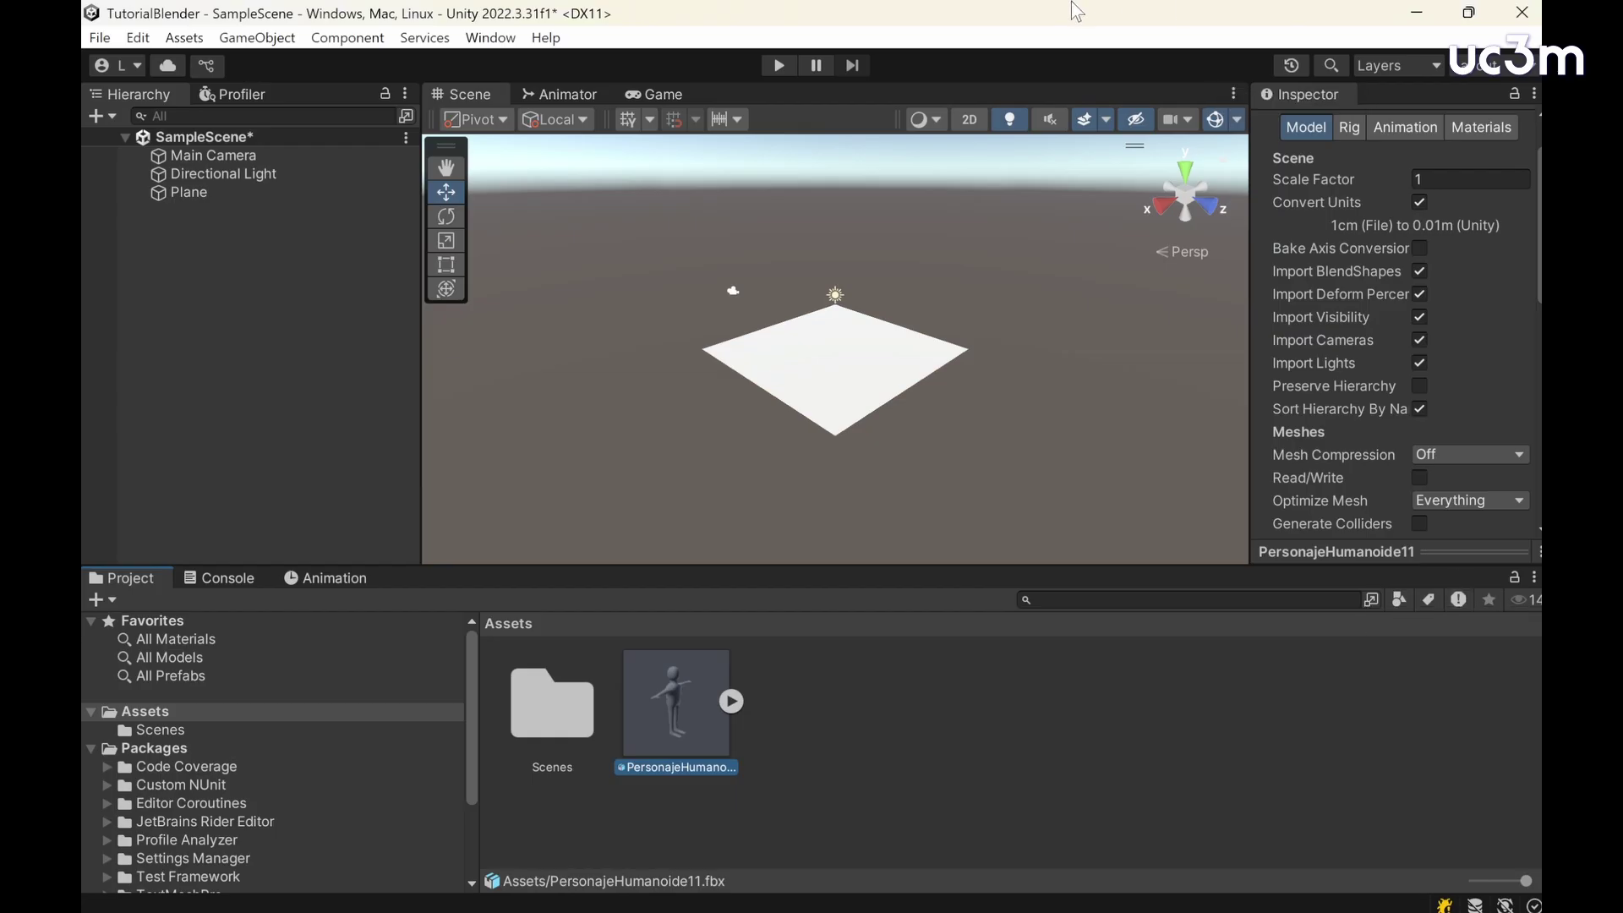
left_click(196, 42)
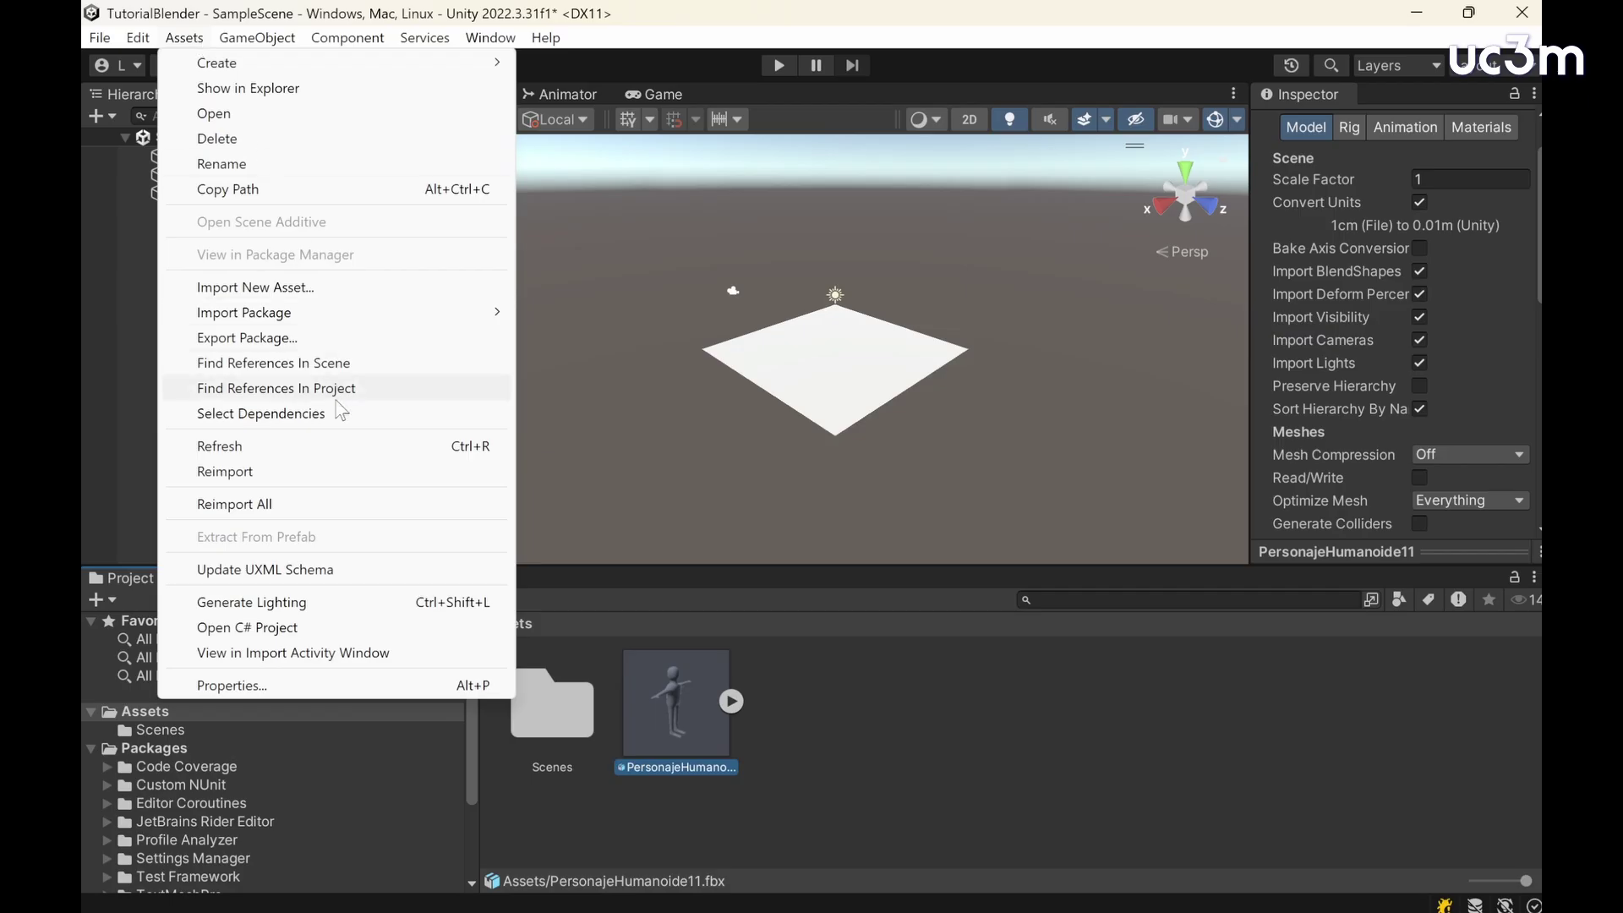
left_click(305, 289)
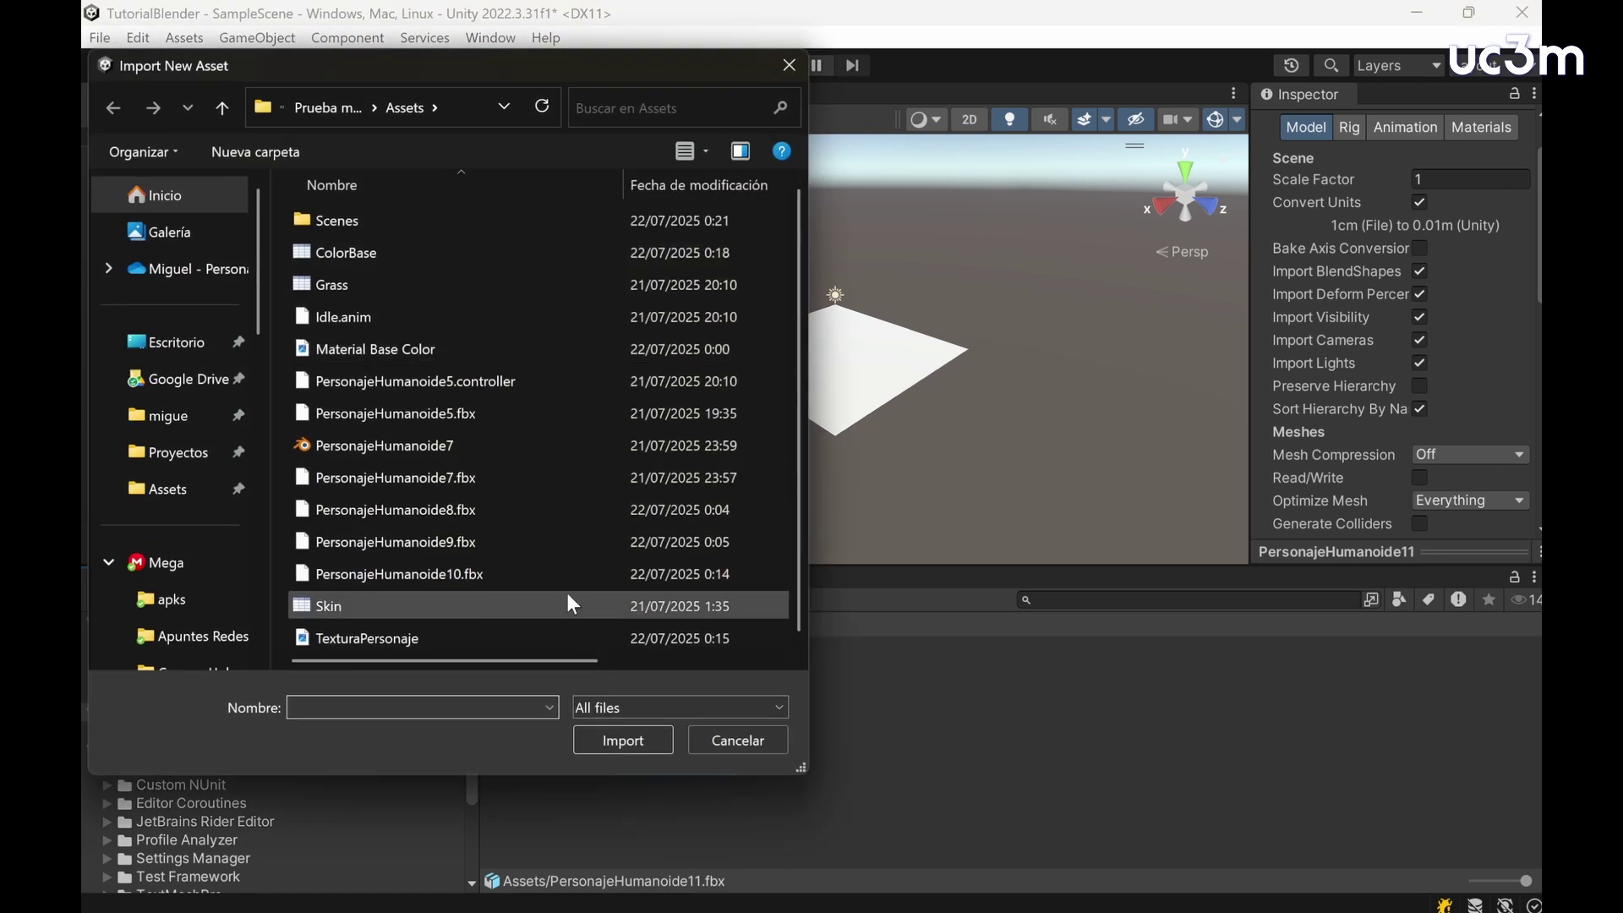
key("Escape")
scroll(905, 301, "up", 5)
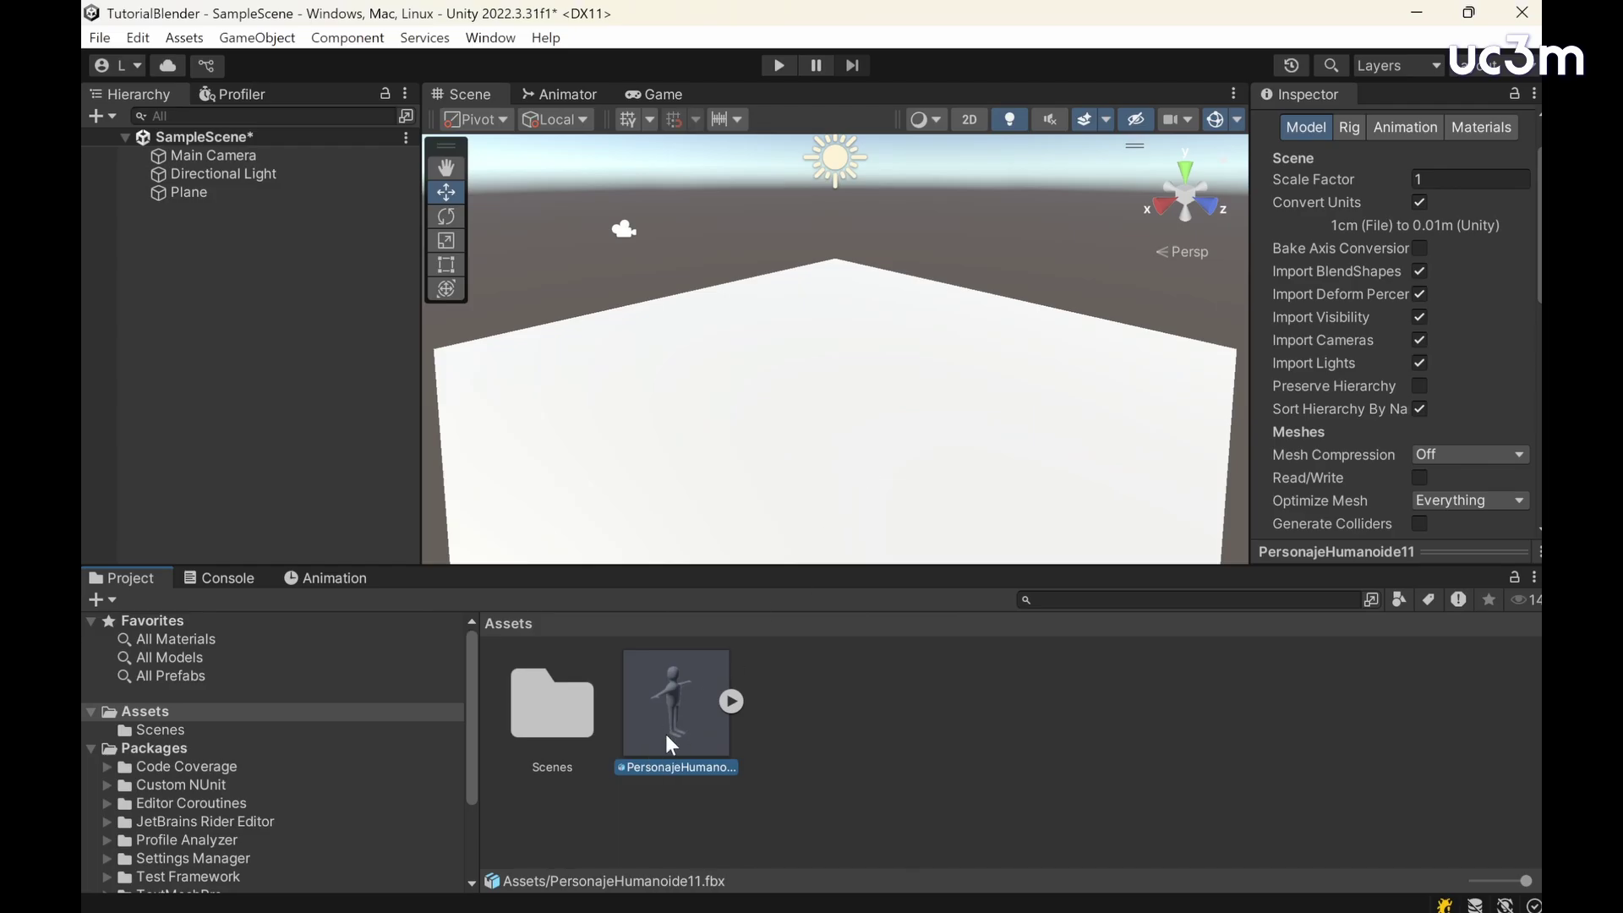
Step: Drag the PersonajeHumanoide11 asset onto the Plane in the Scene view and zoom in
left_click_drag(666, 734, 815, 416)
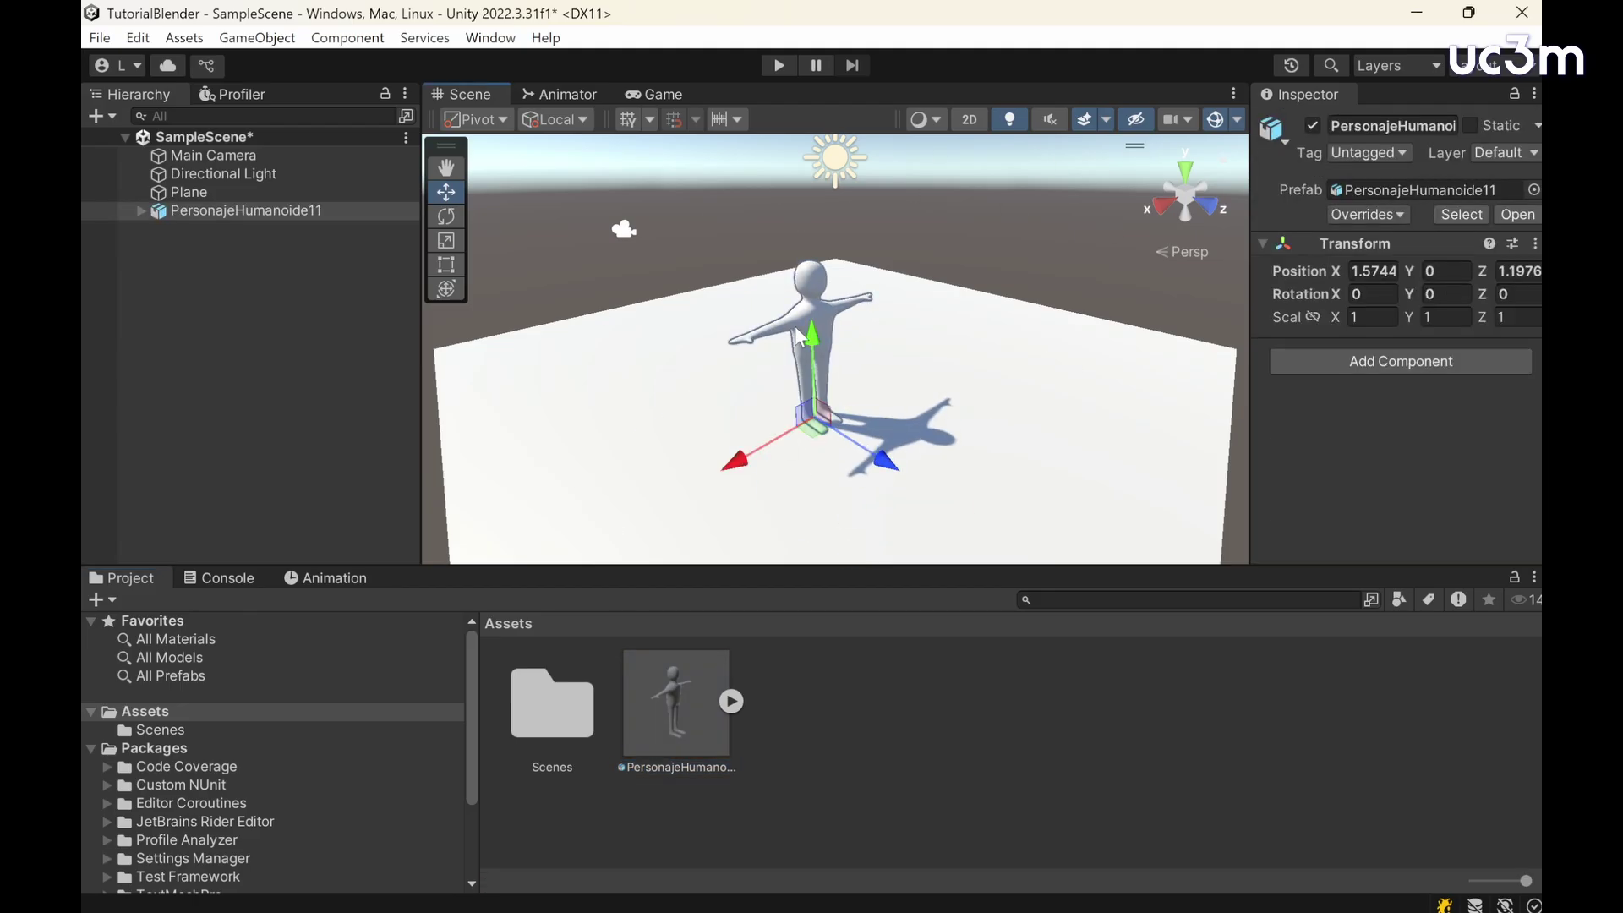
scroll(807, 326, "up", 2)
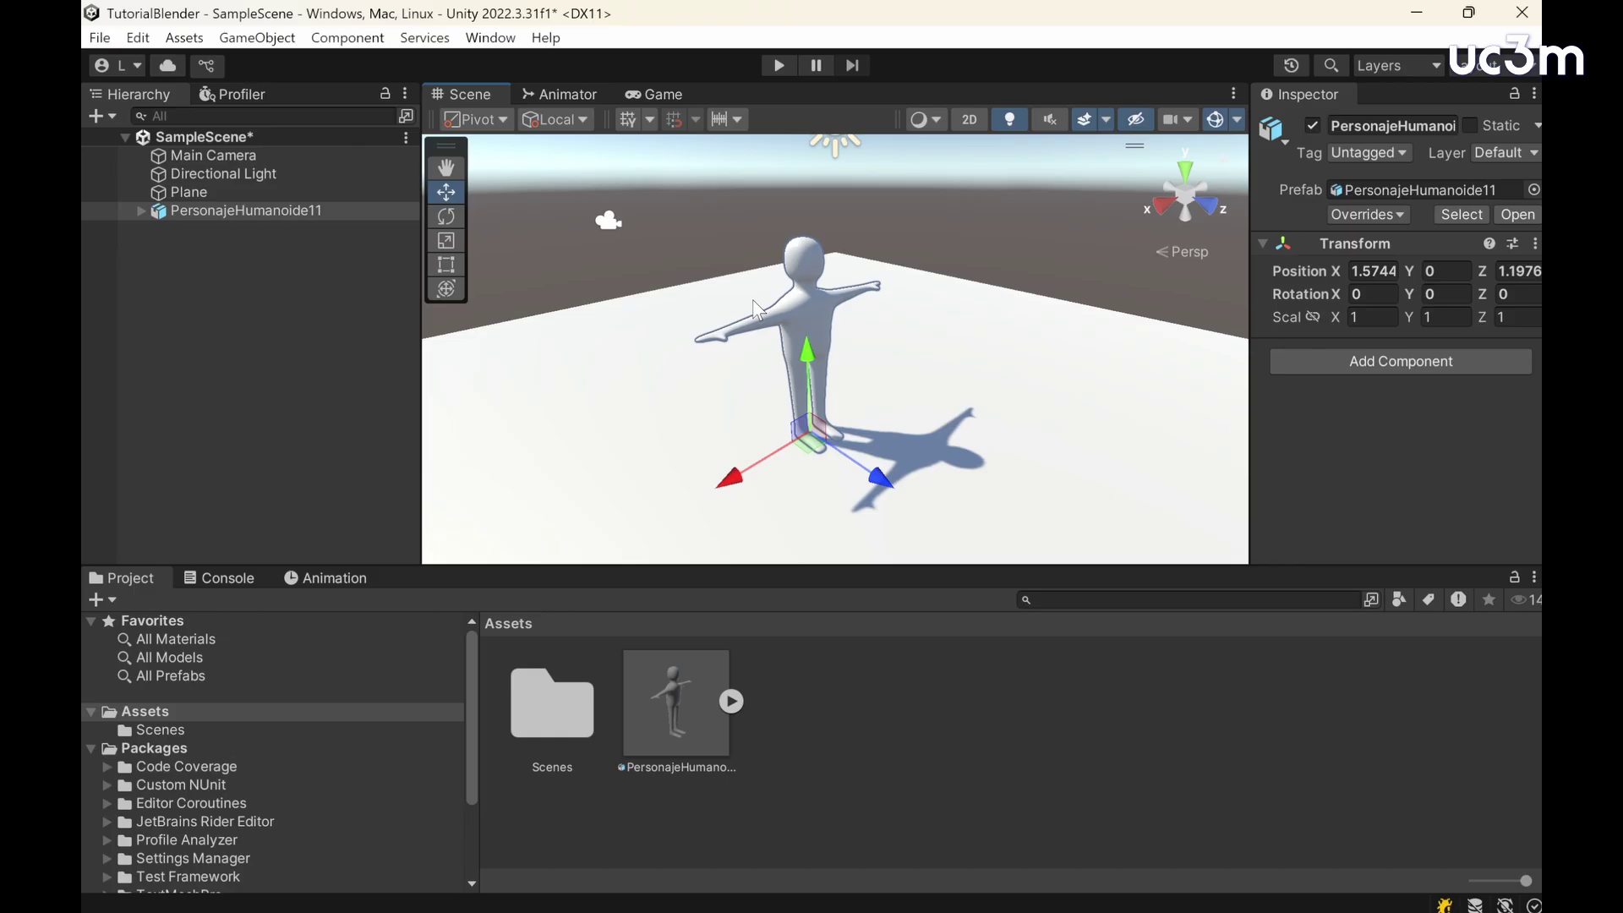
Step: Switch to Blender's Texture Paint workspace and frame the red and blue UV texture
left_click(471, 890)
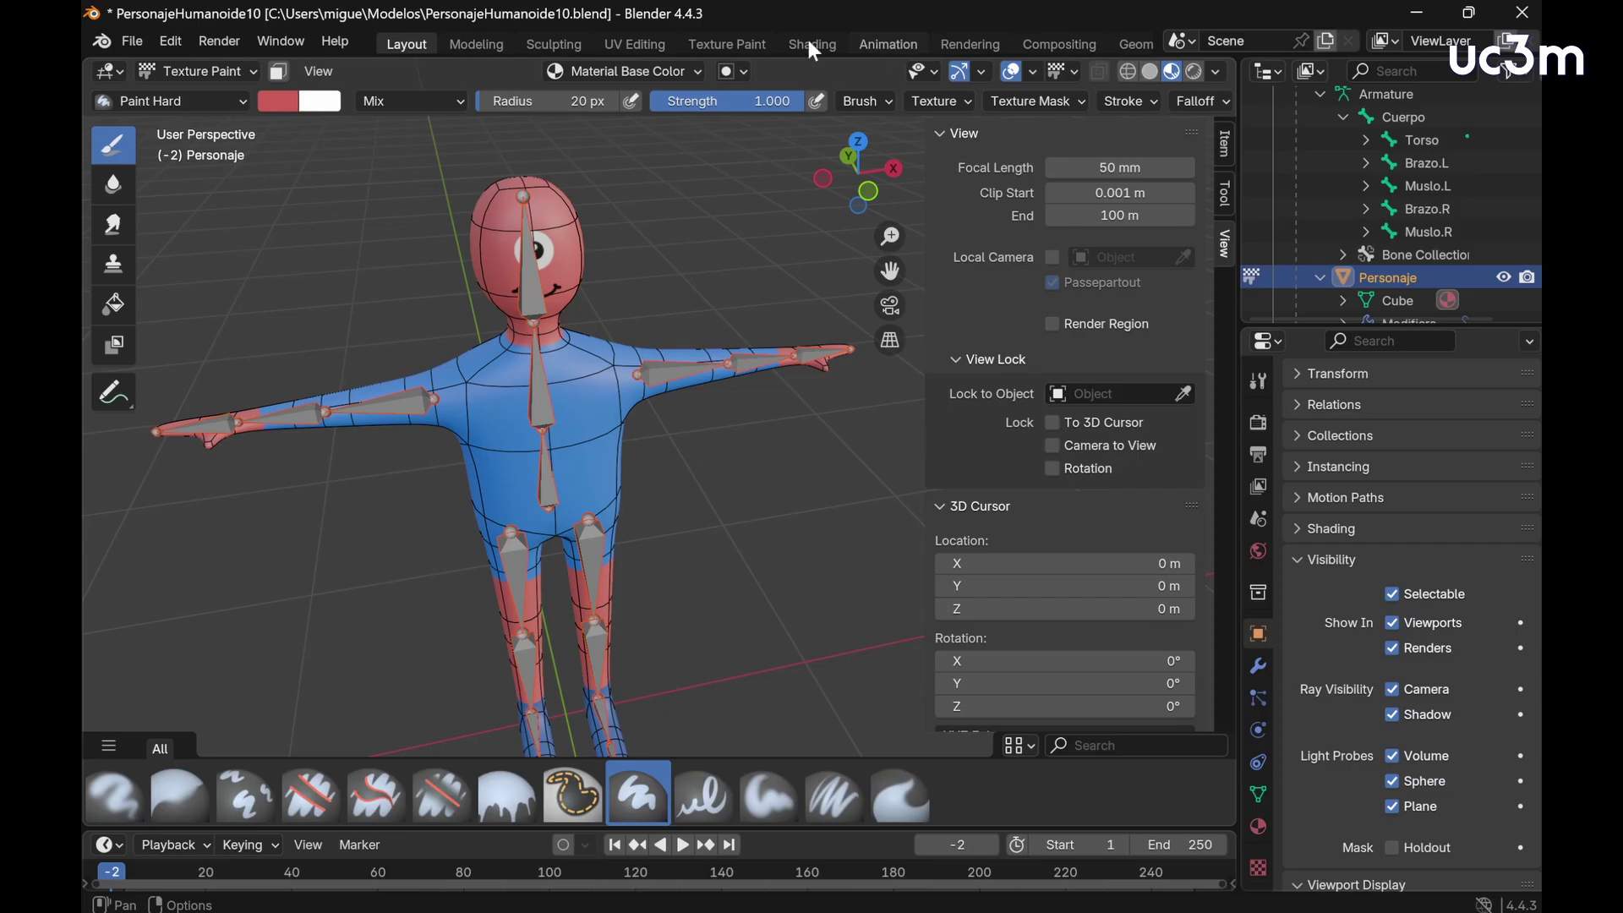
left_click(724, 49)
scroll(440, 418, "down", 2)
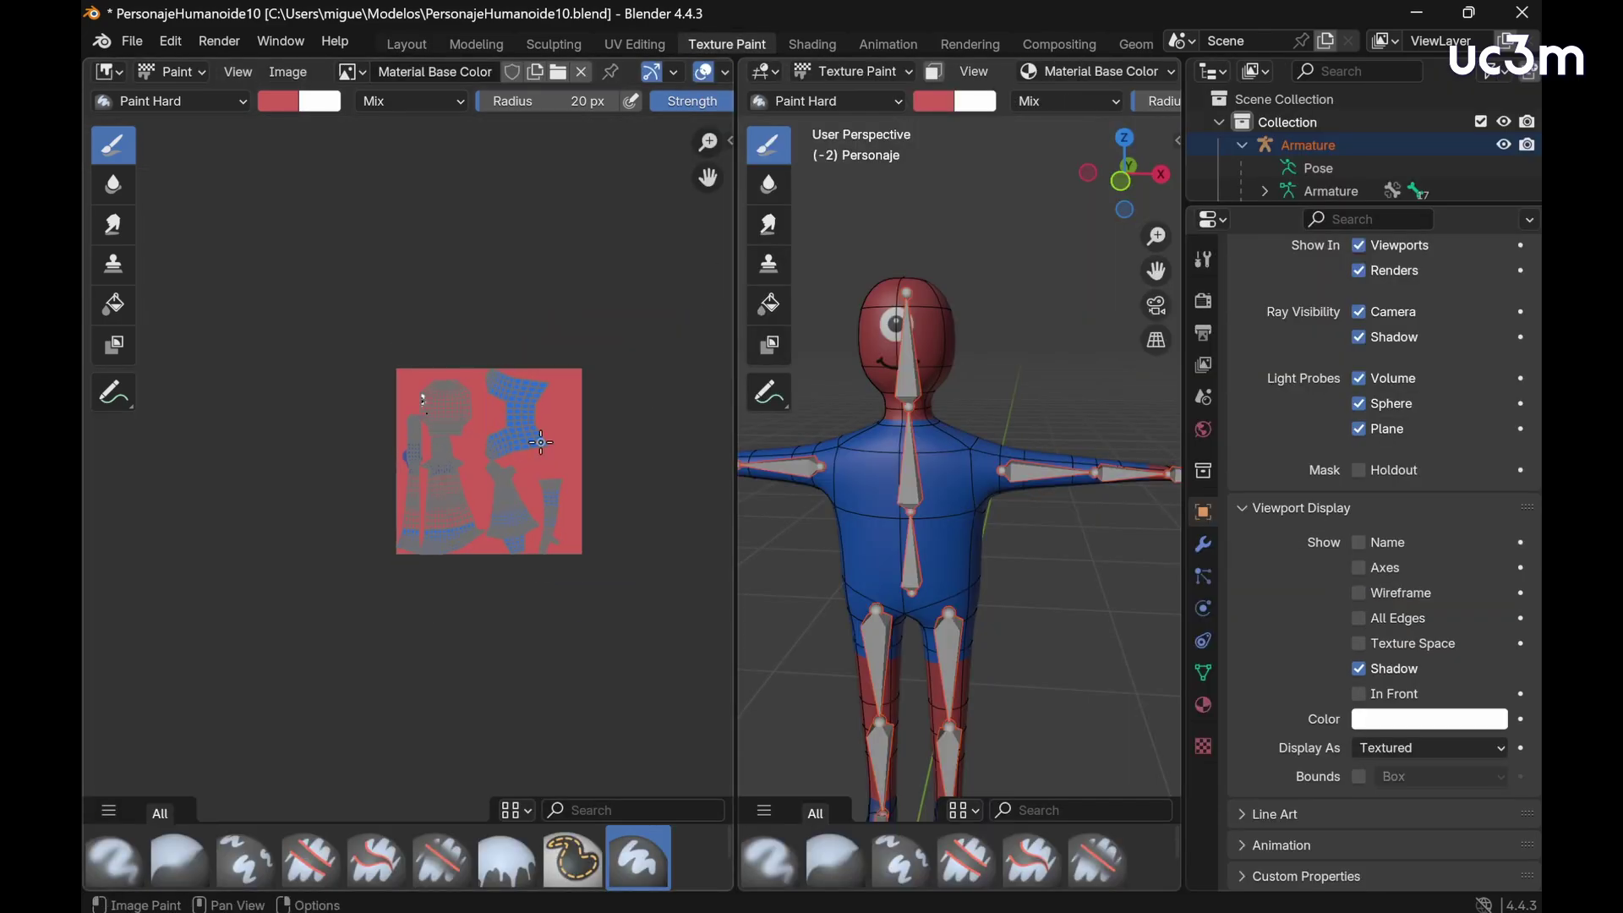
scroll(541, 441, "up", 2)
scroll(541, 441, "down", 1)
scroll(541, 439, "up", 1)
scroll(625, 473, "up", 3)
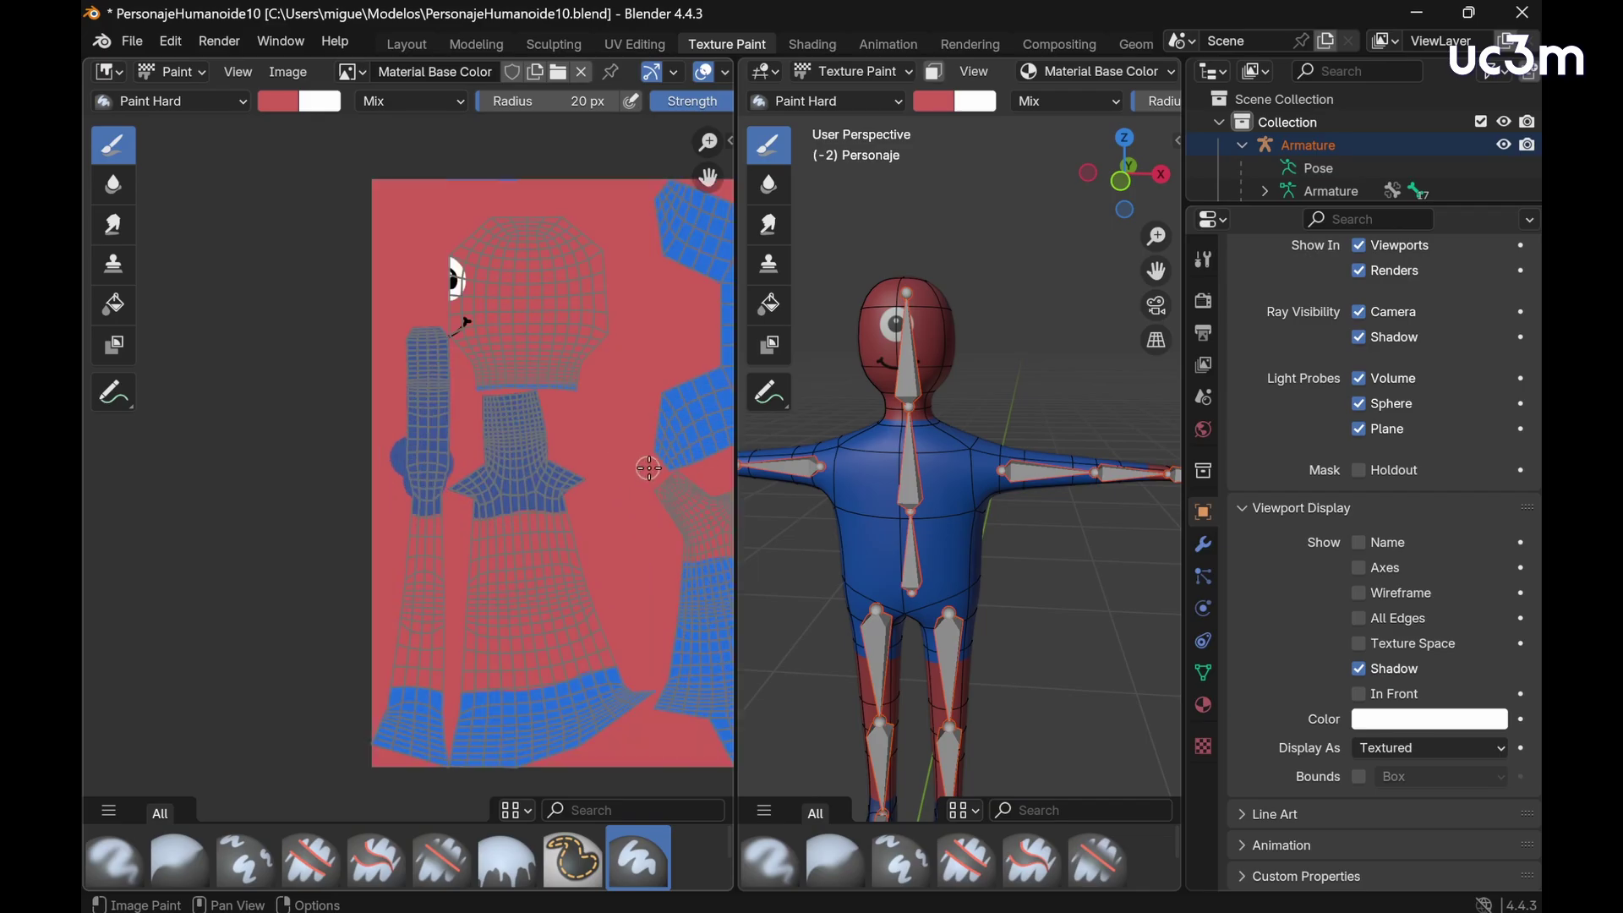
mouse_move(649, 467)
middle_mouse_down()
mouse_move(386, 400)
mouse_move(391, 423)
middle_mouse_up()
scroll(391, 465, "down", 2)
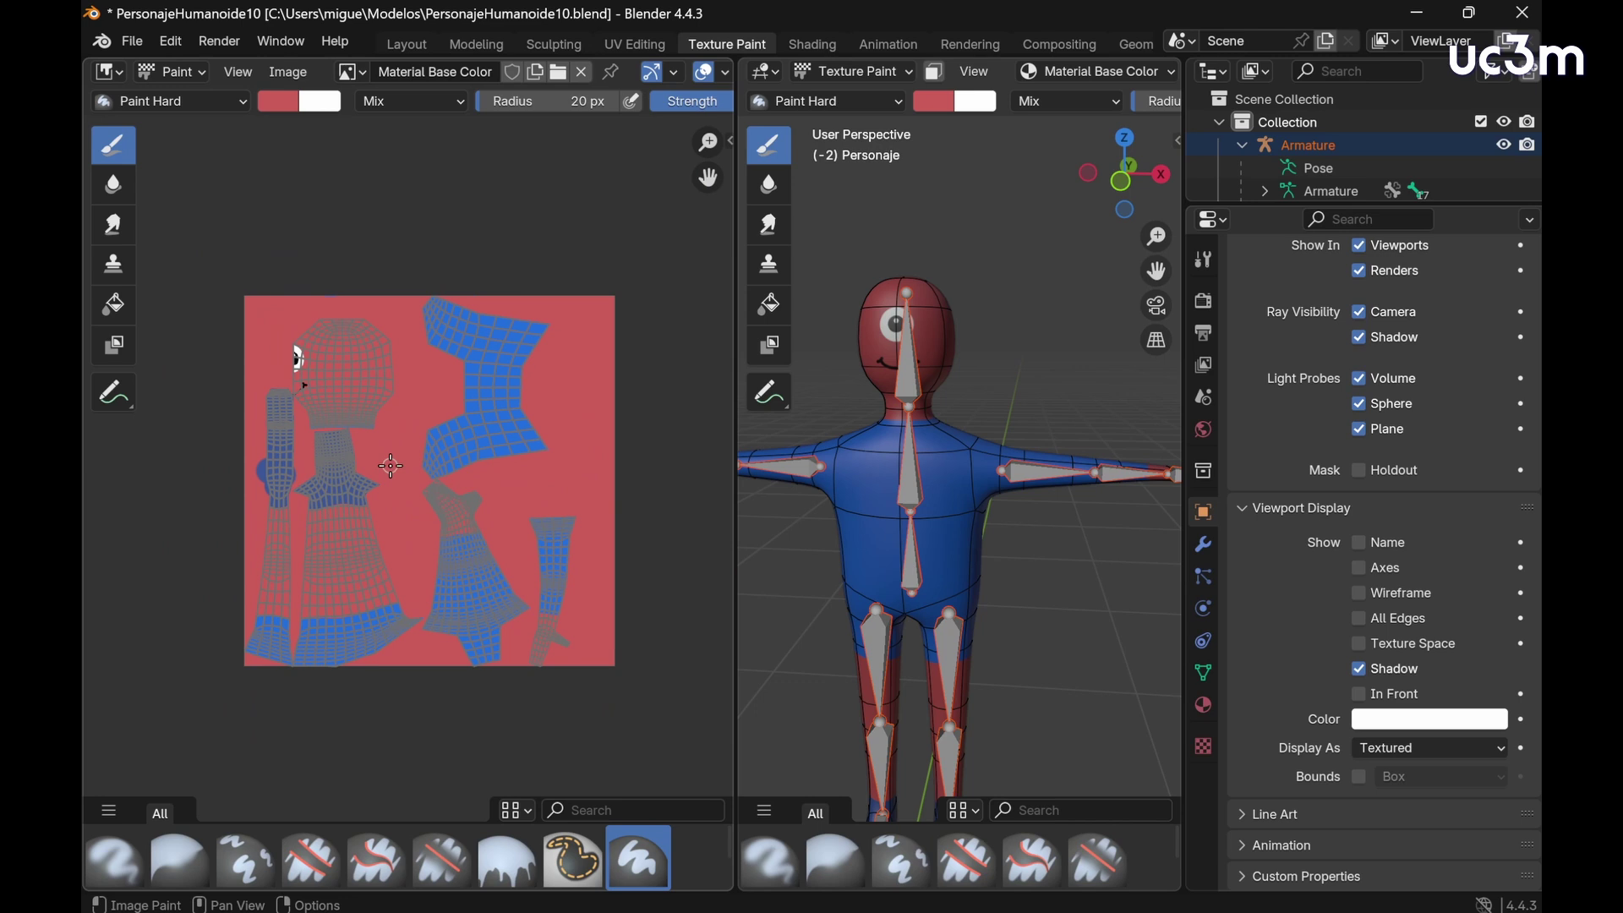
scroll(916, 532, "down", 2)
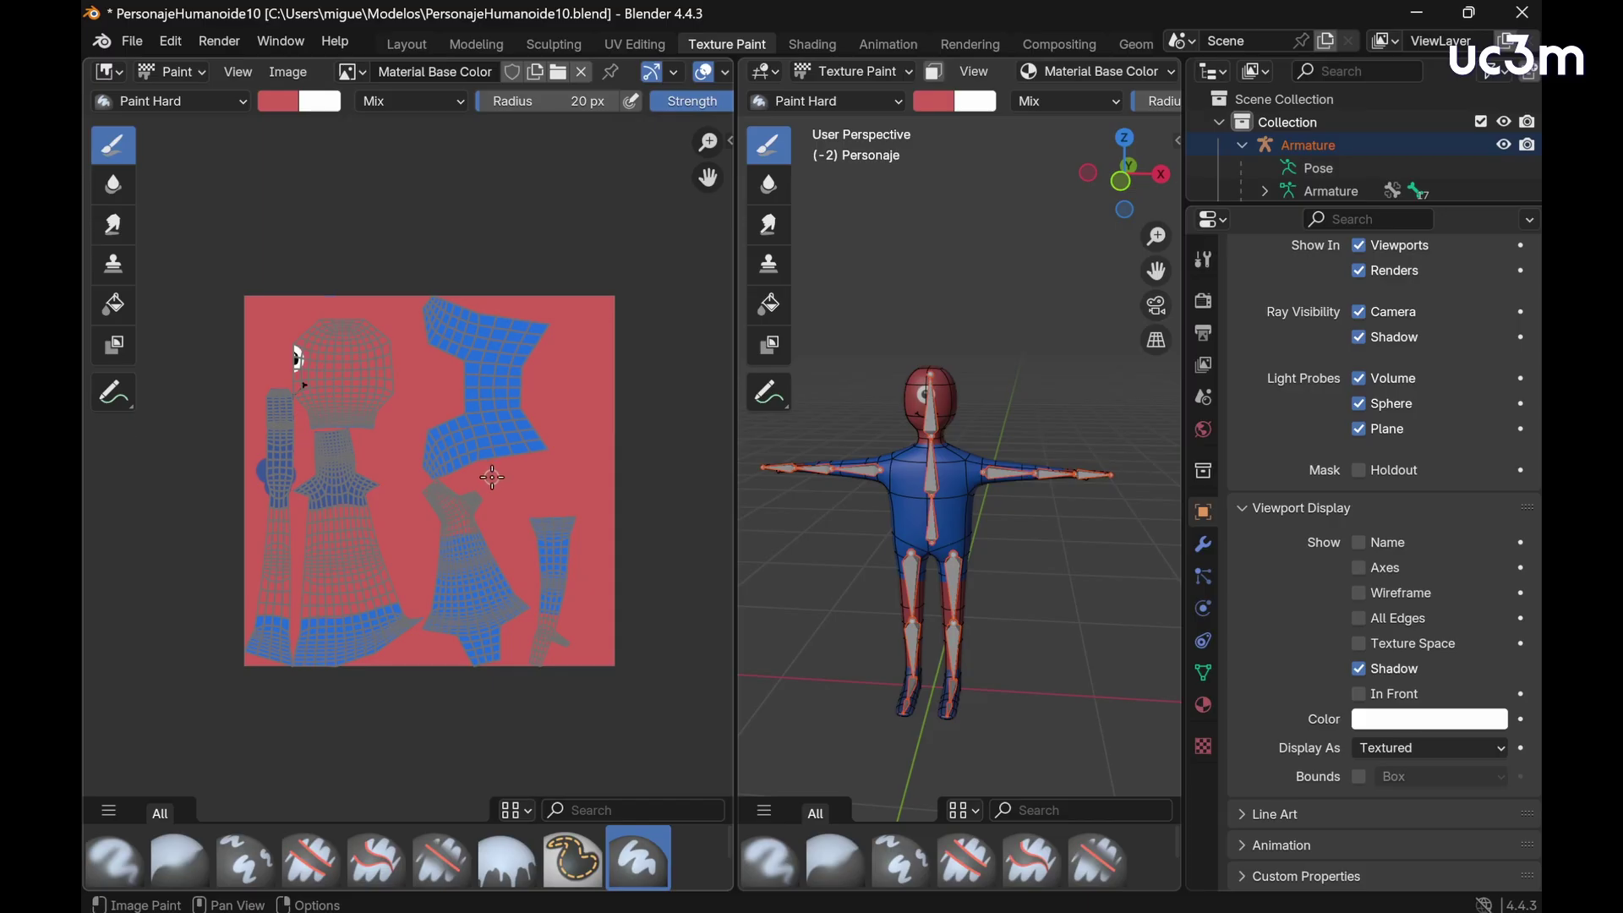
Step: Use Image > Save As, inserting 'Nuevo' to save the texture as TexturaPersonajeNuevo.png
left_click(284, 74)
left_click(271, 70)
left_click(289, 74)
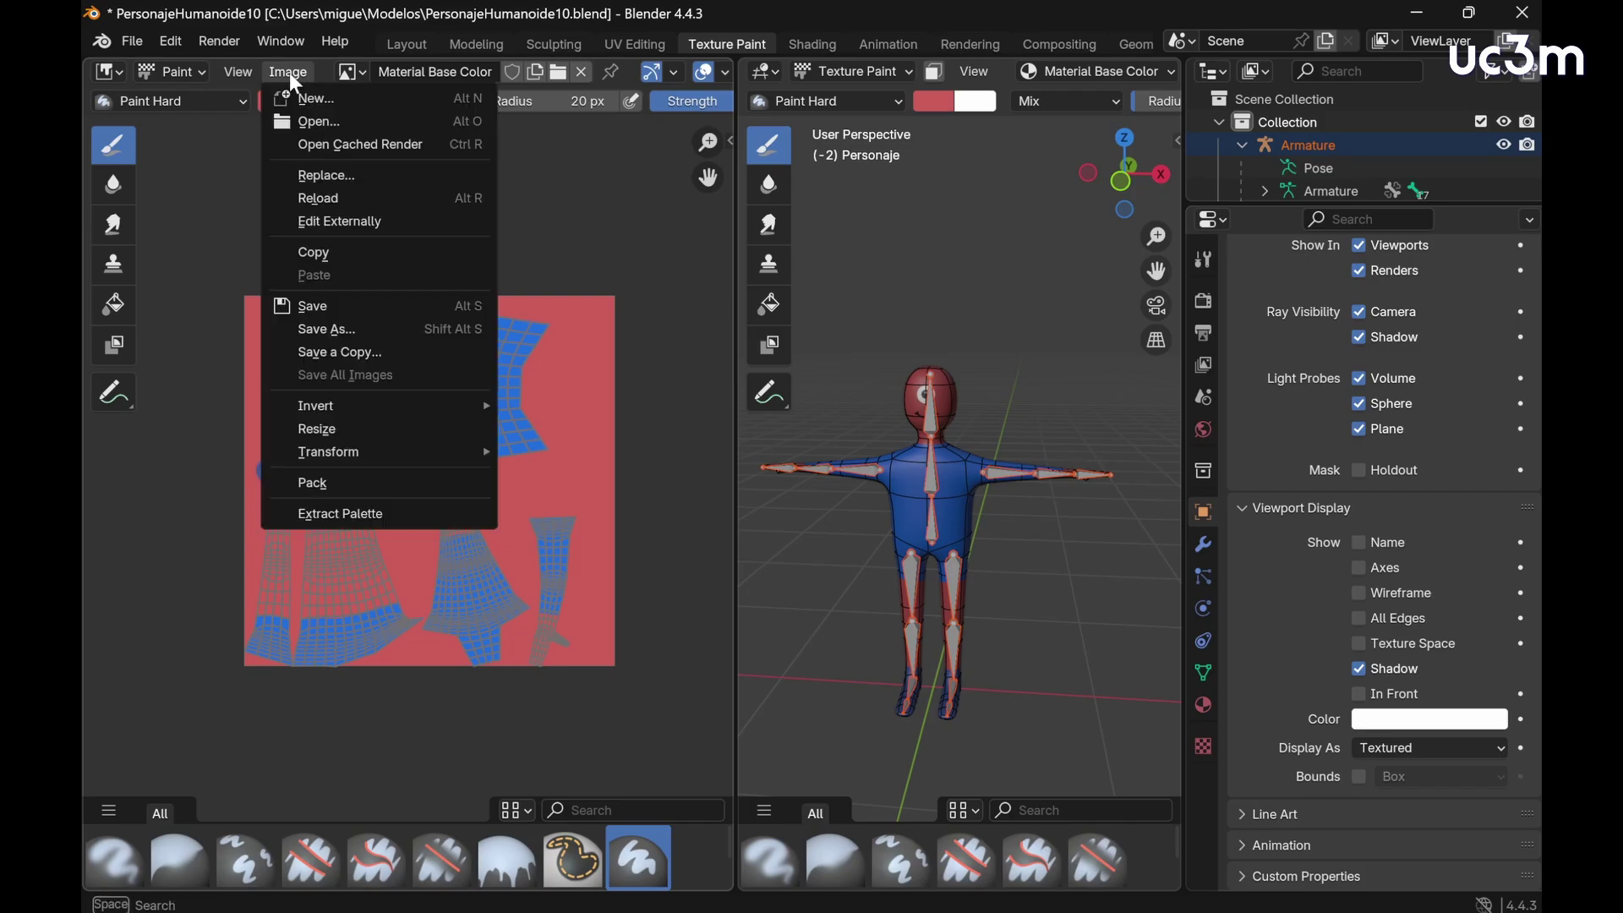
left_click(337, 332)
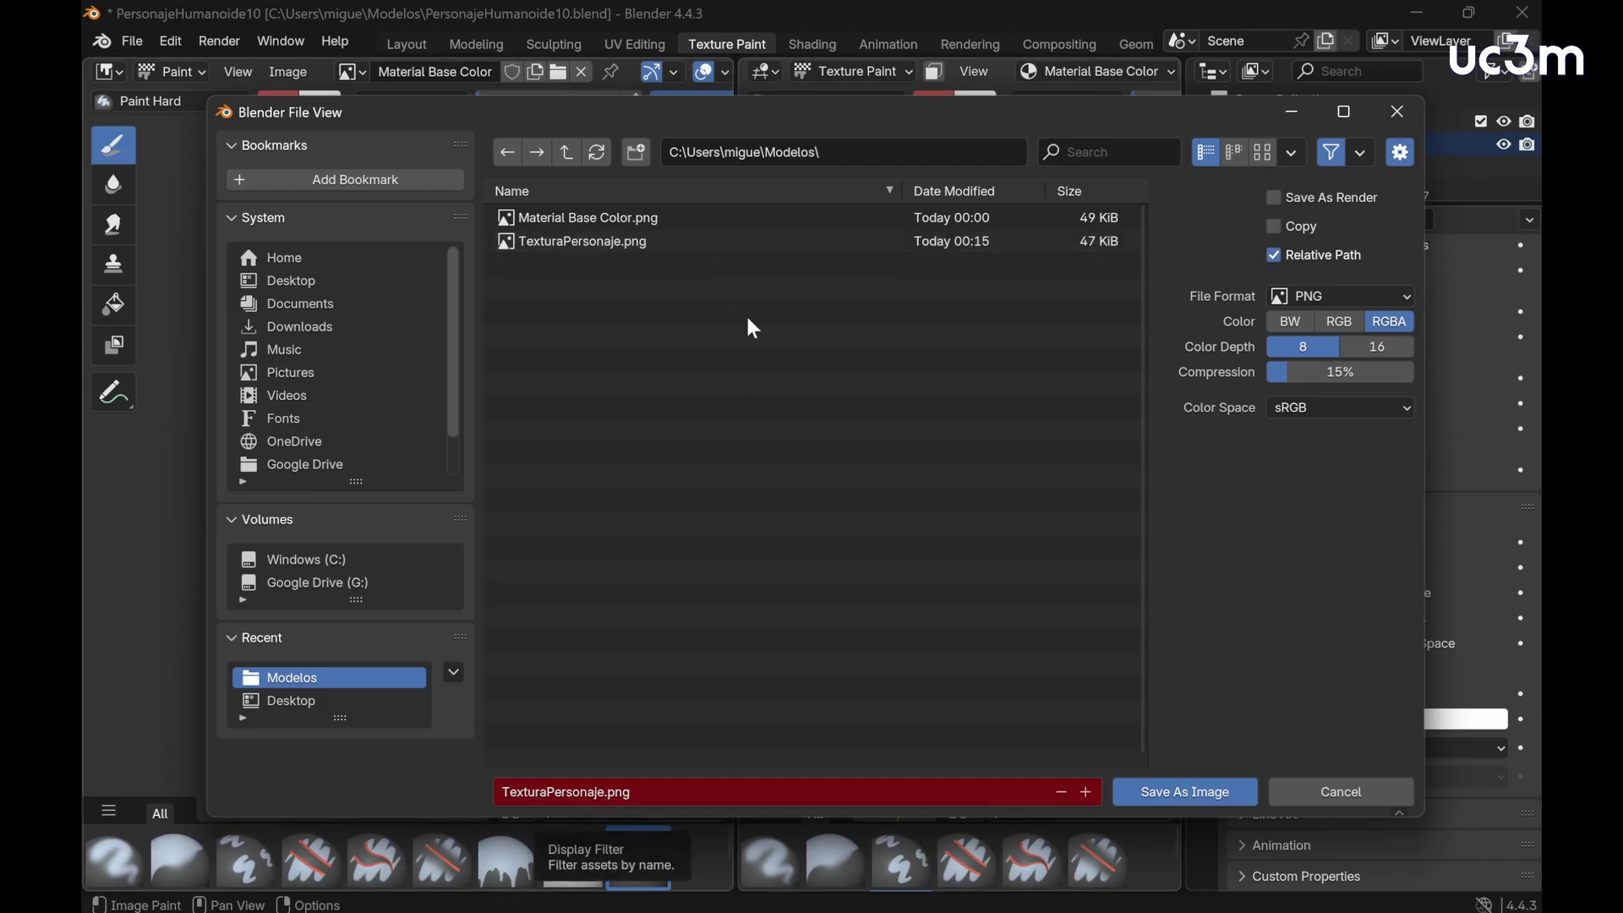
left_click(597, 794)
left_click(599, 793)
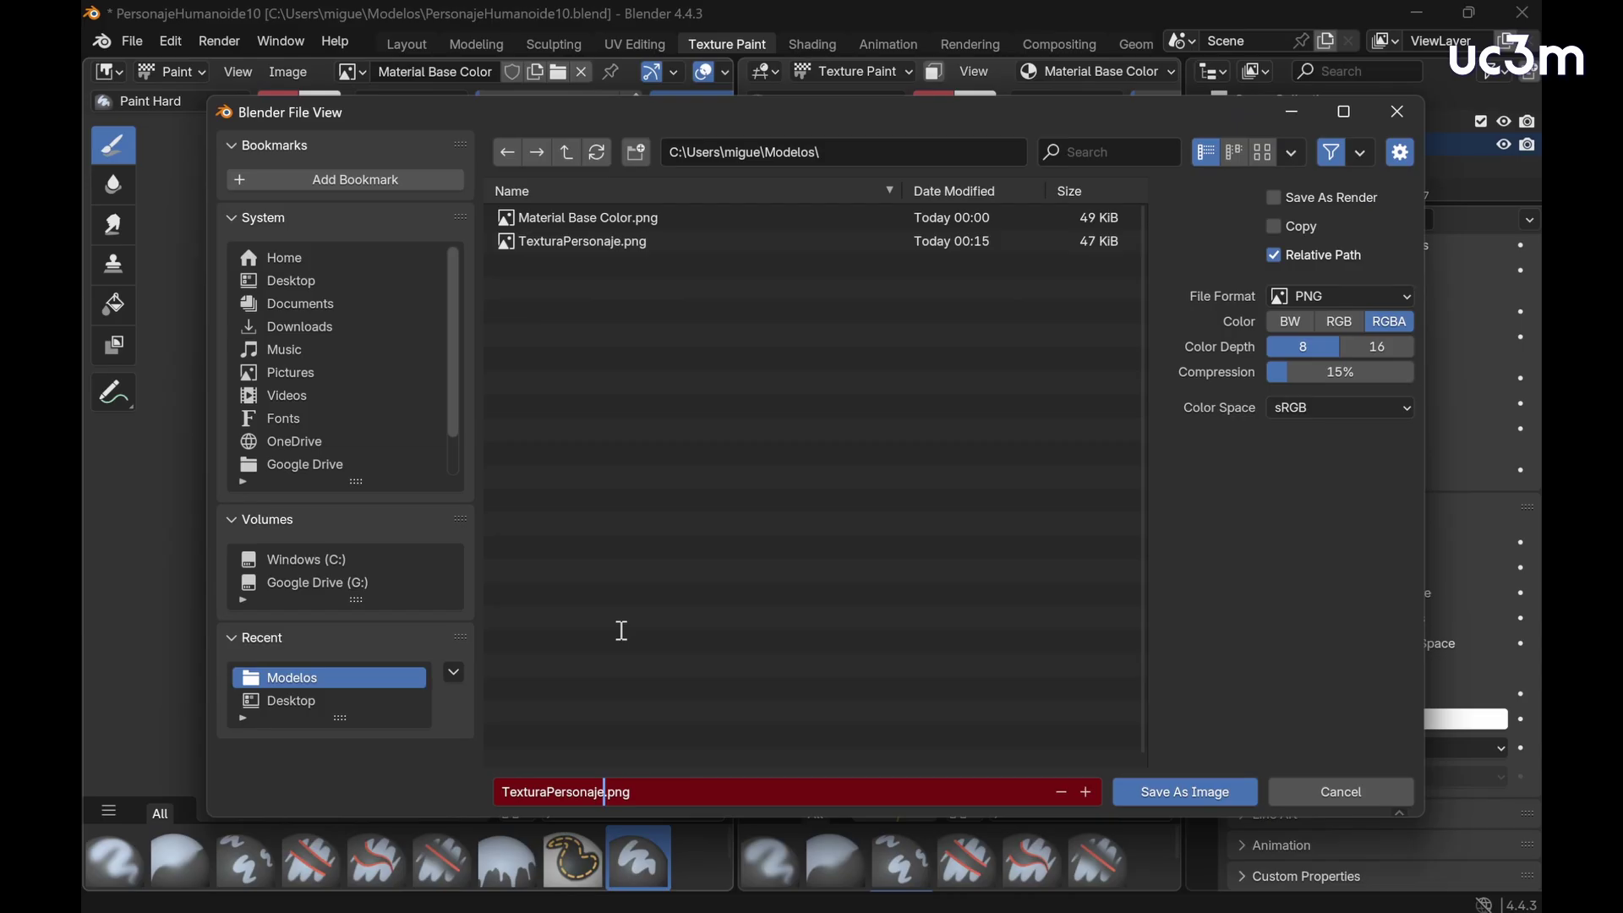
type("Nuevo")
left_click(1185, 793)
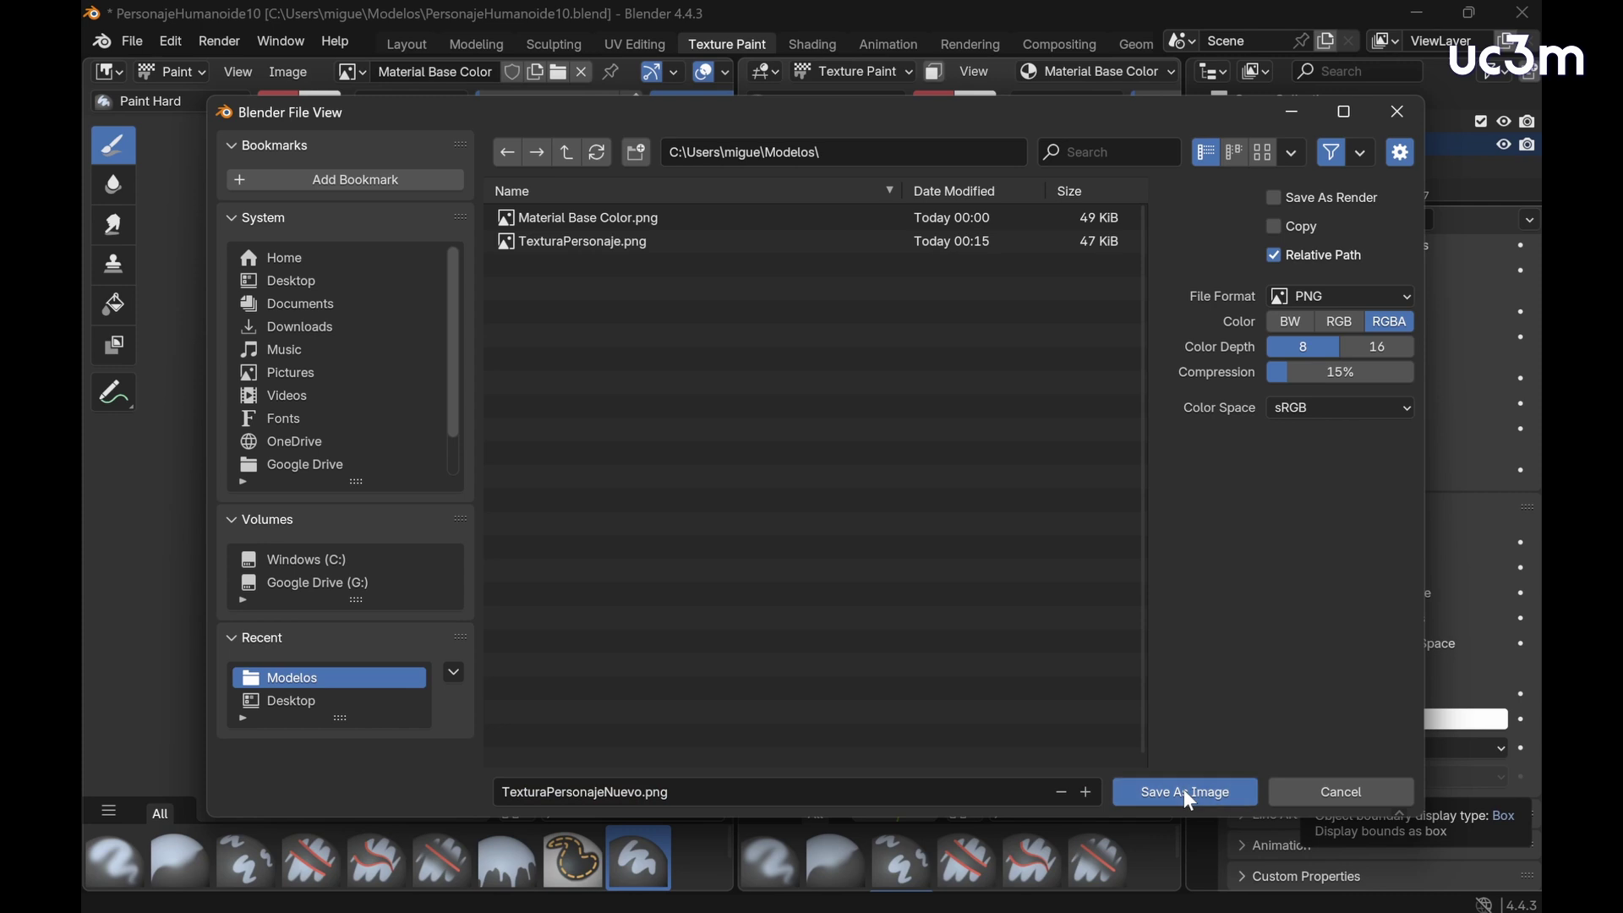
left_click(1190, 794)
mouse_move(597, 898)
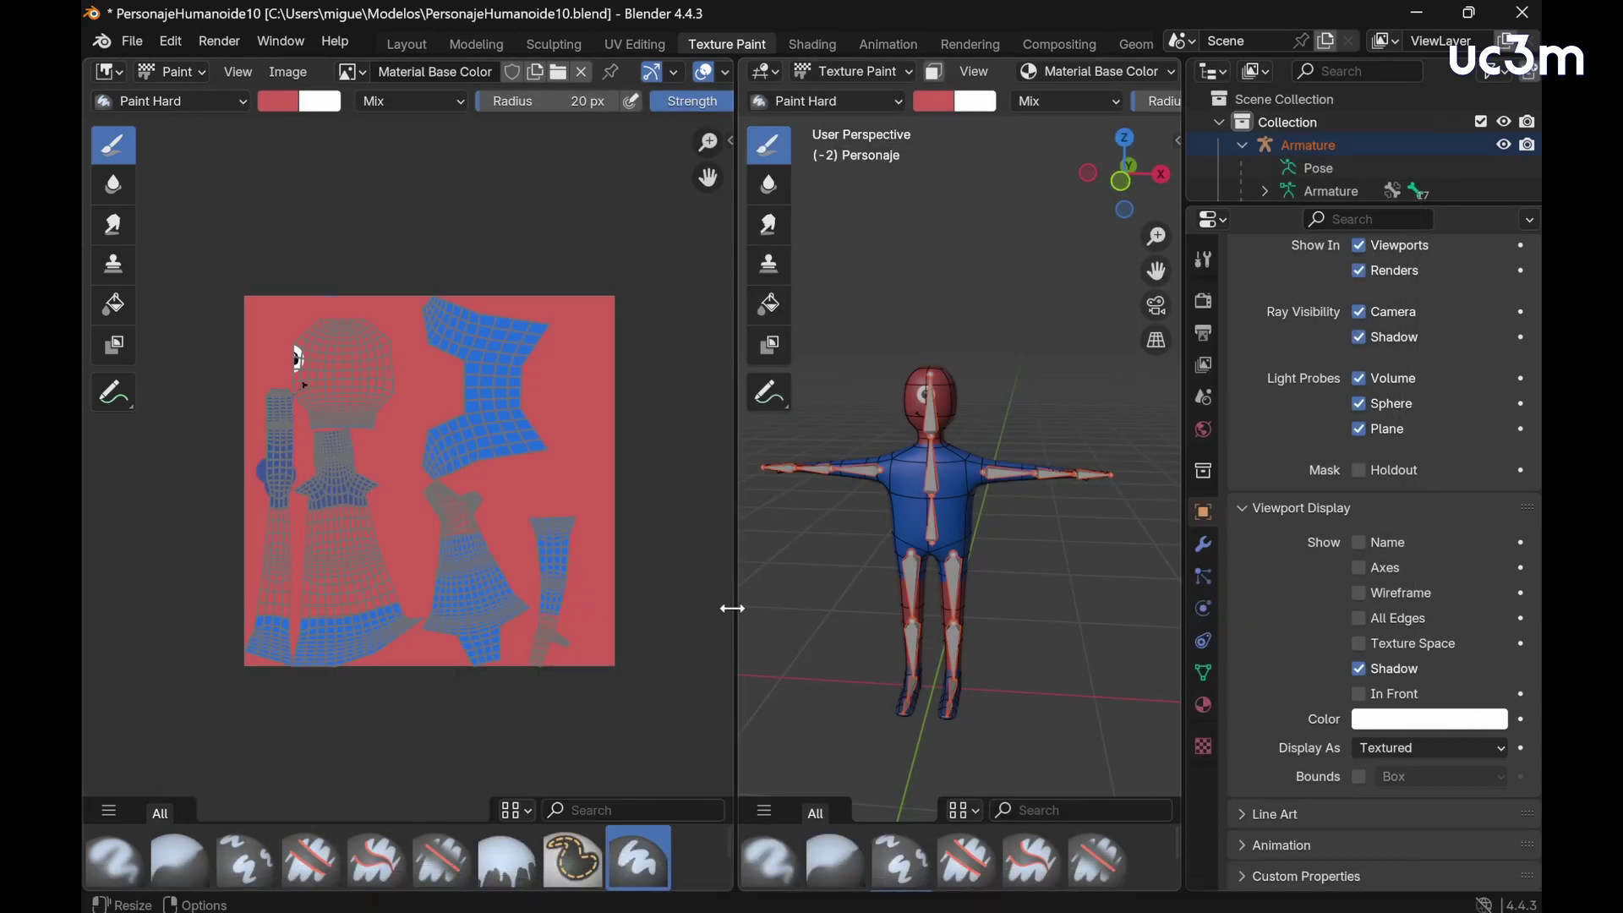
Step: Drag TexturaPersonaje from the Modelos folder into Unity's Assets, then open and cancel Import New Asset
mouse_move(524, 894)
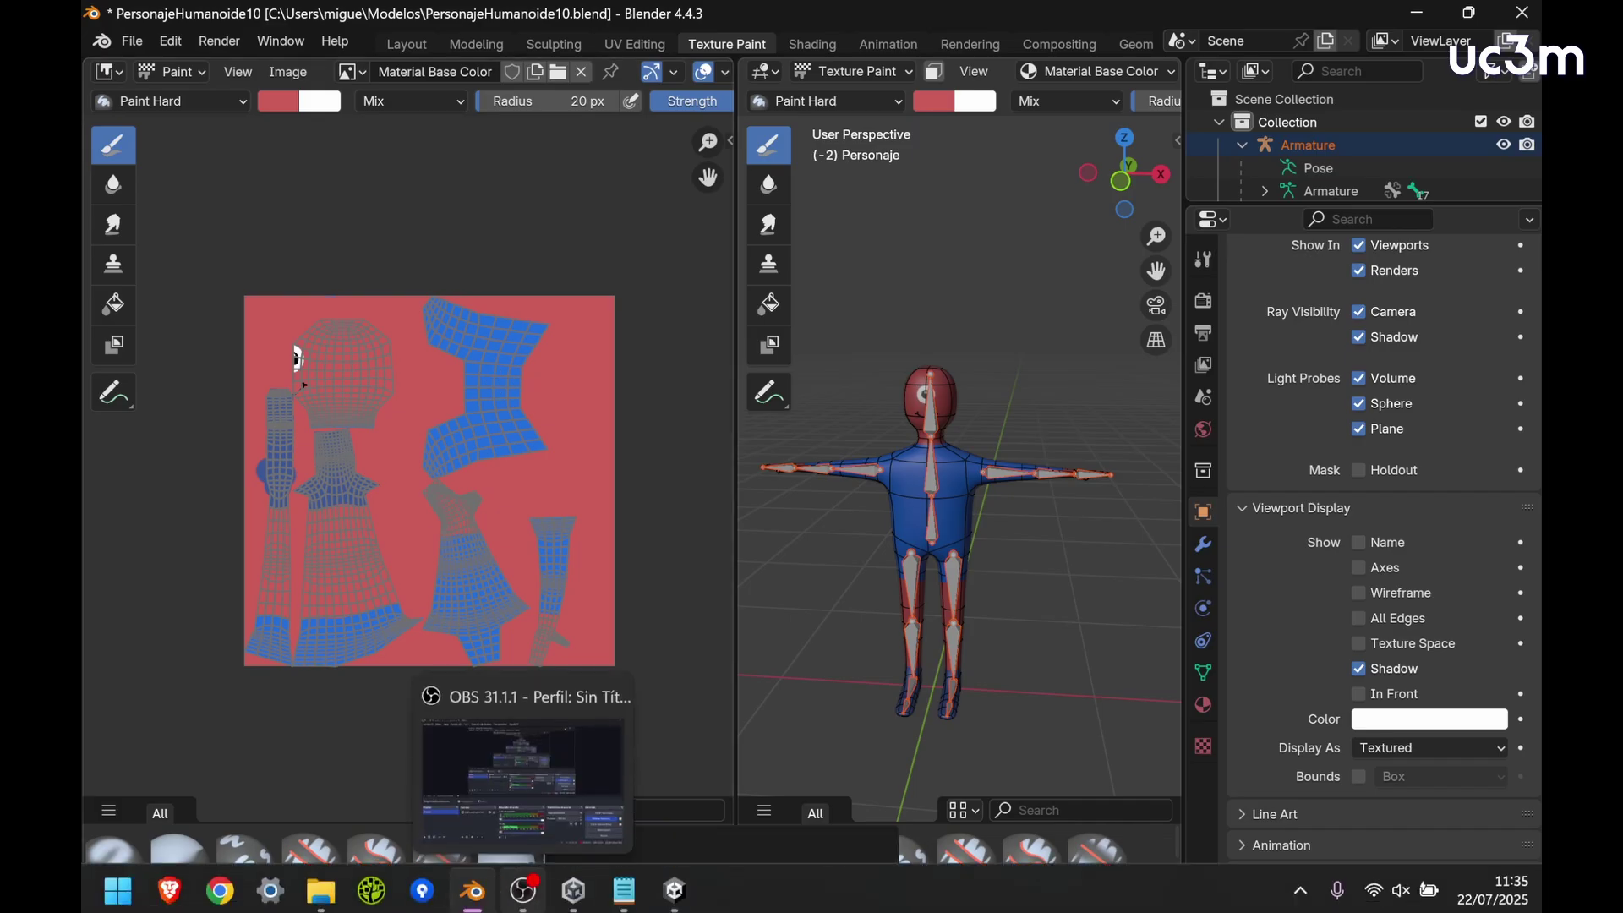
left_click(675, 892)
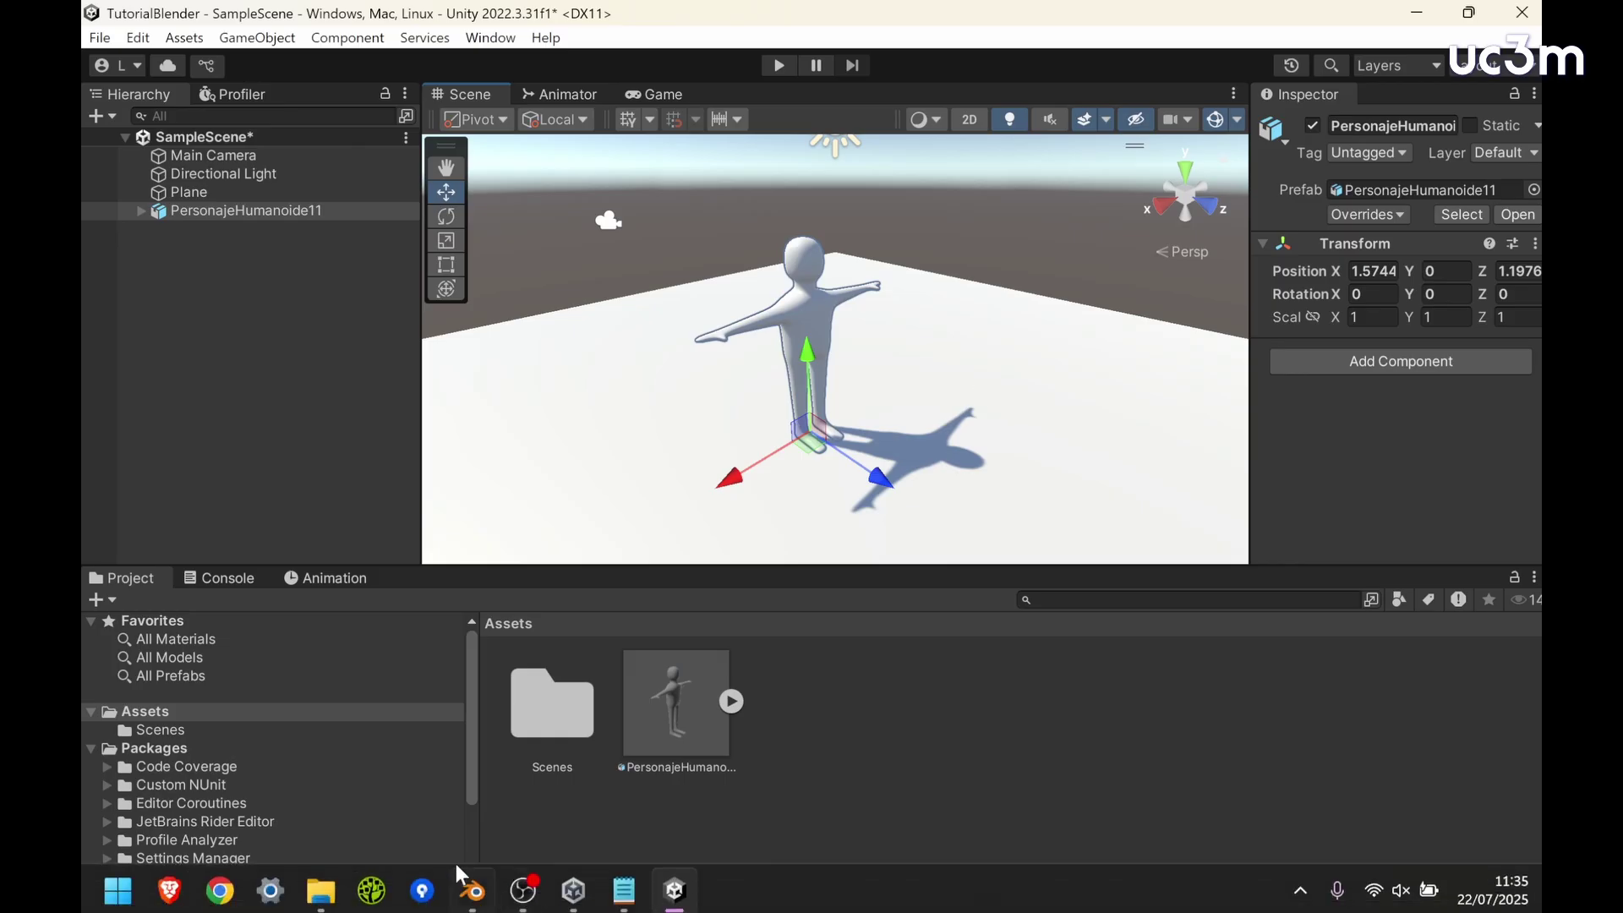
left_click(320, 892)
left_click_drag(1326, 667, 811, 754)
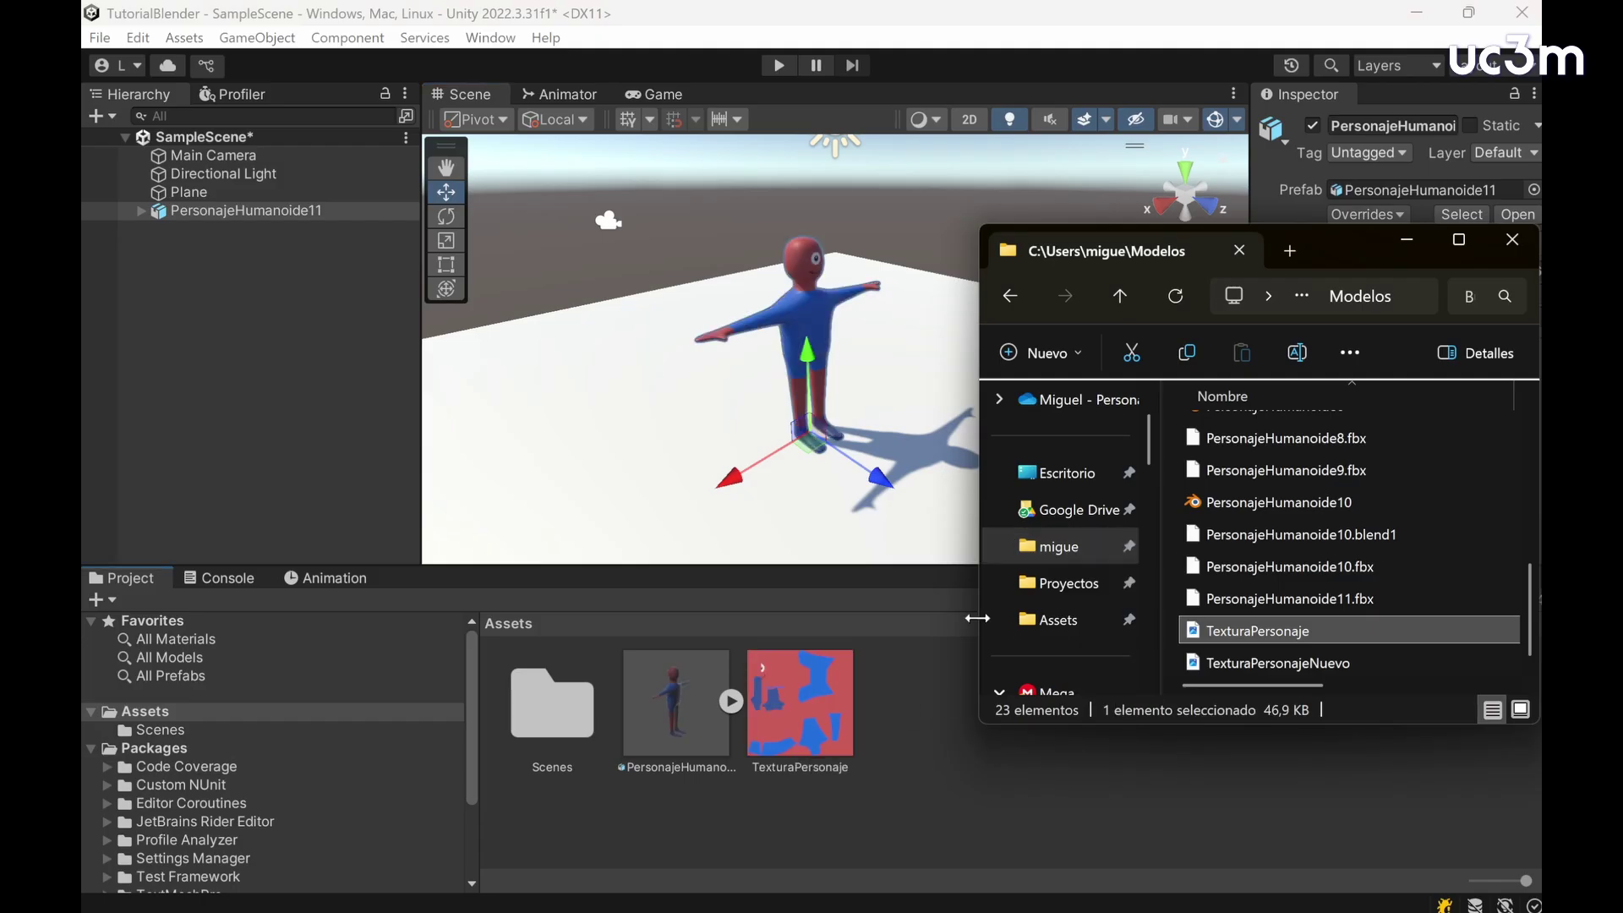
left_click(965, 721)
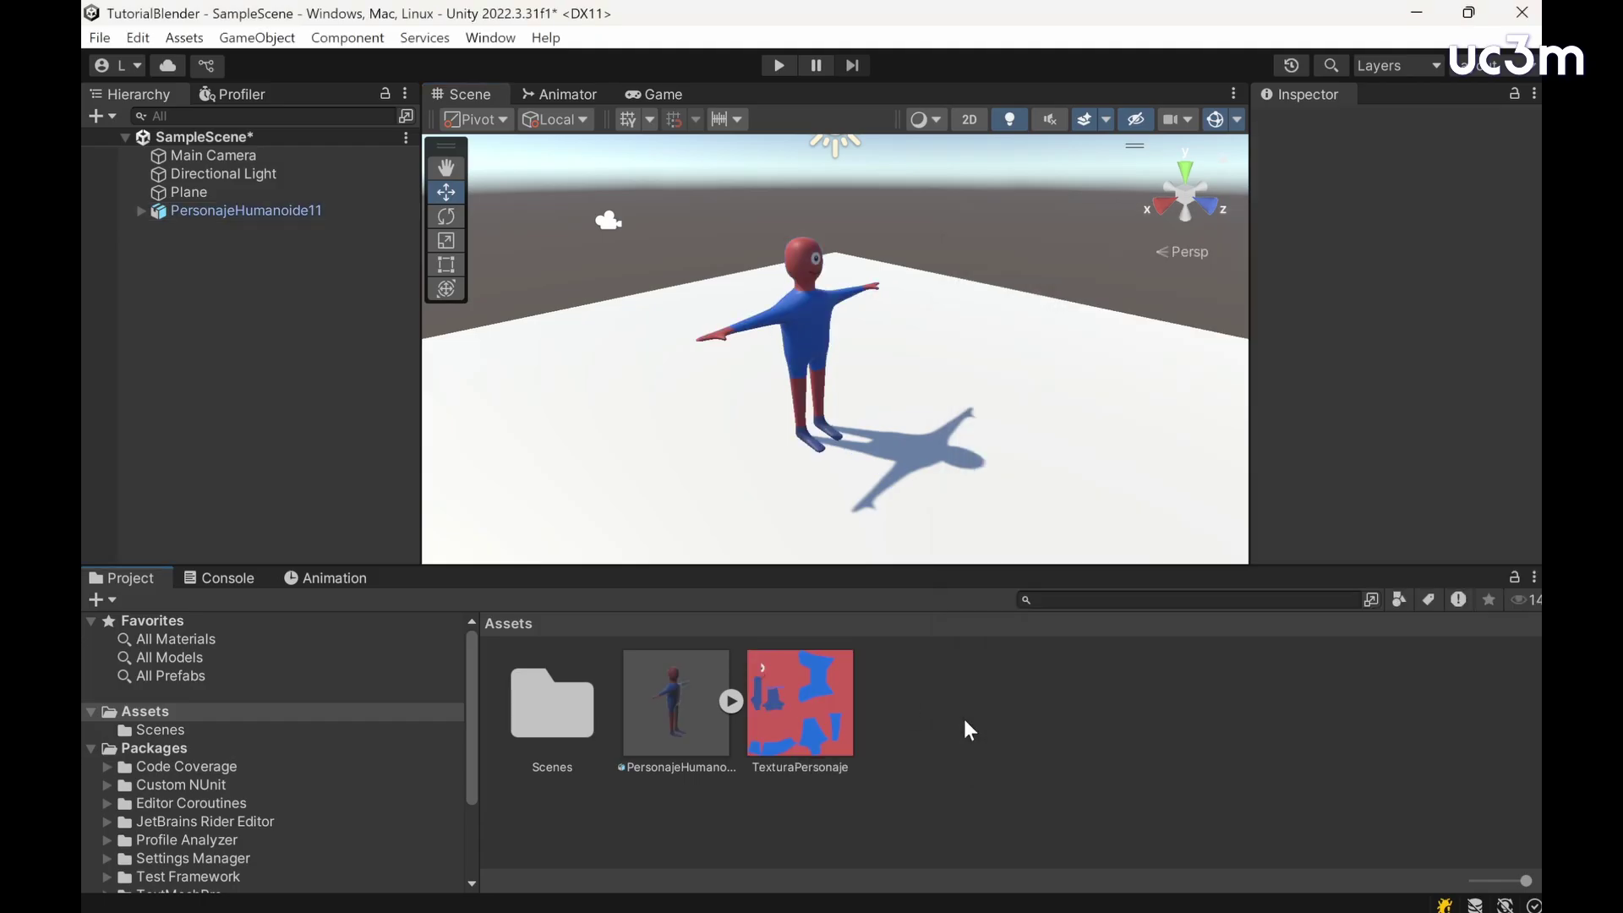
left_click(193, 40)
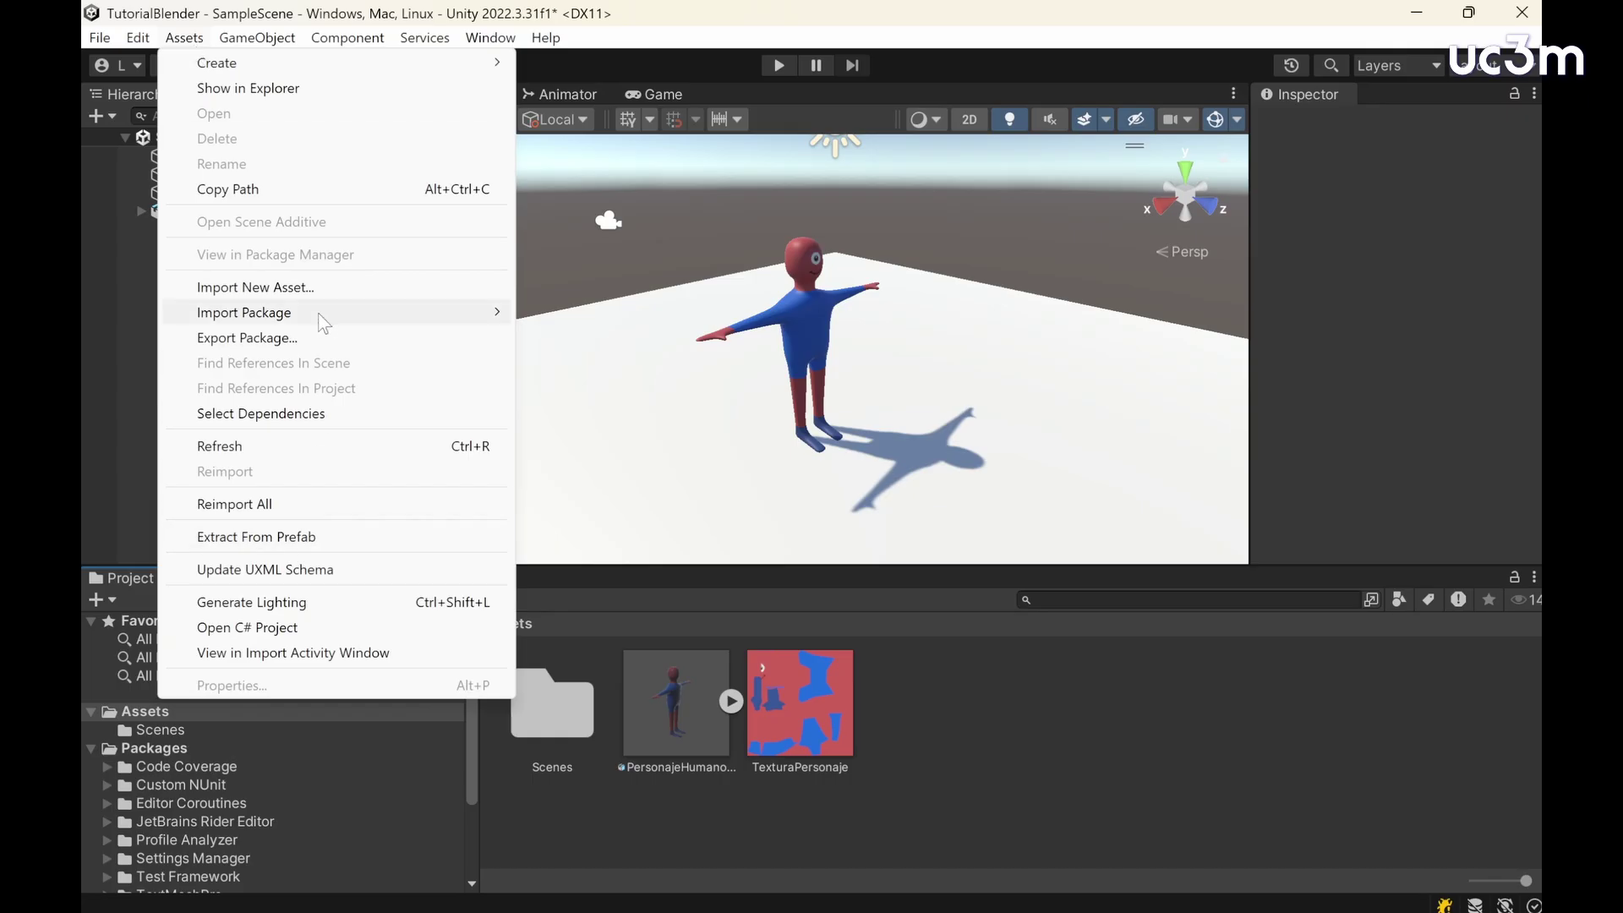
left_click(332, 288)
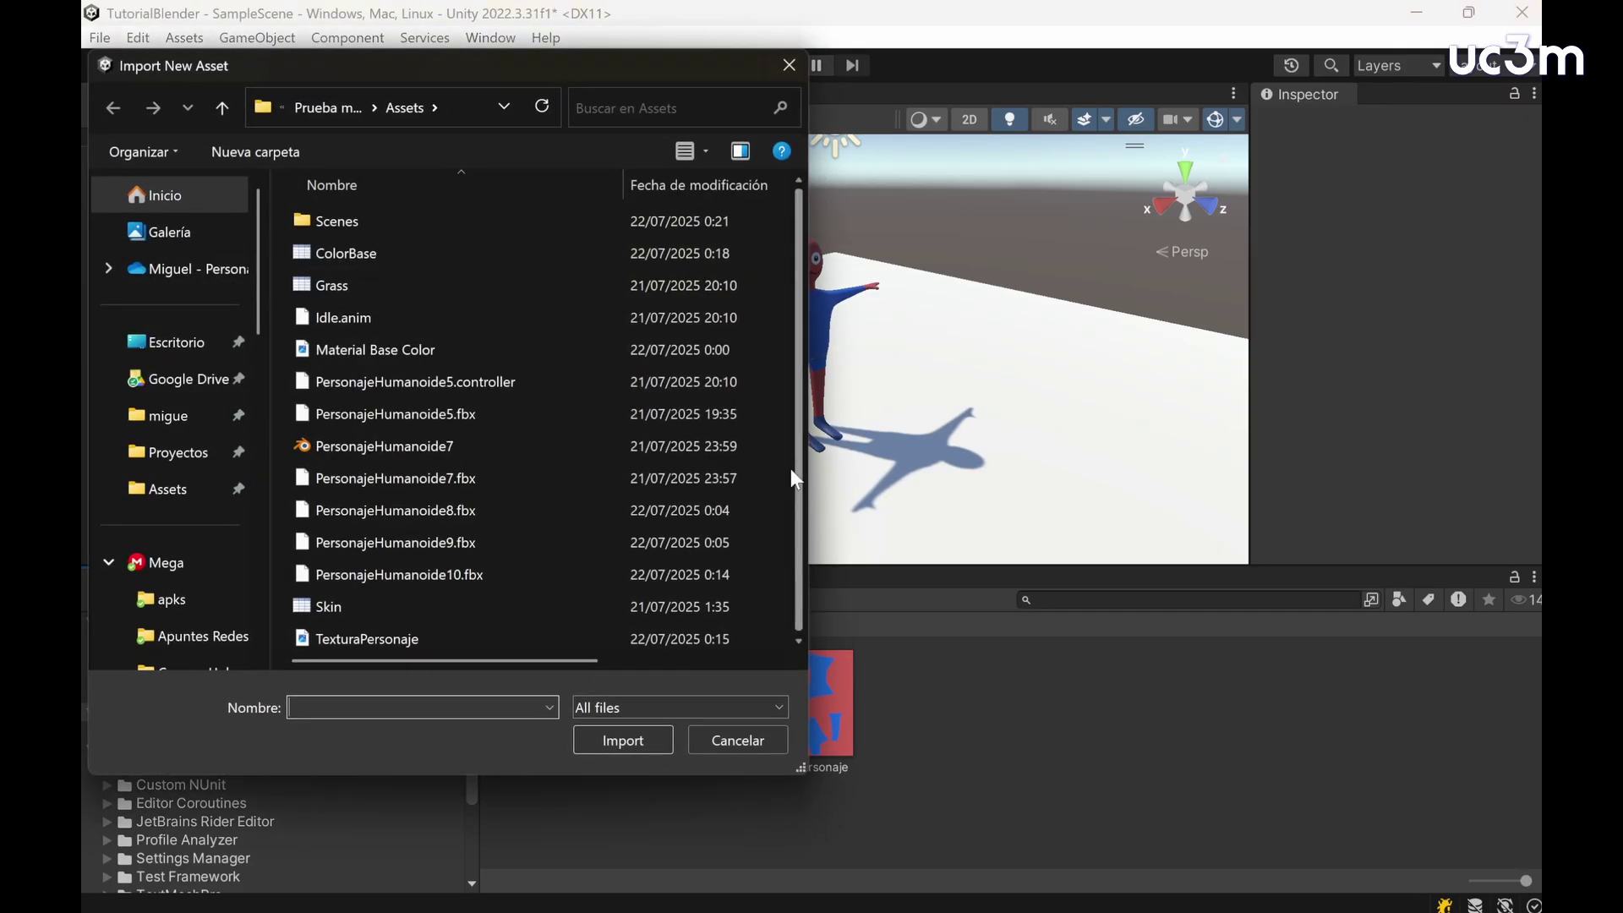
left_click(736, 742)
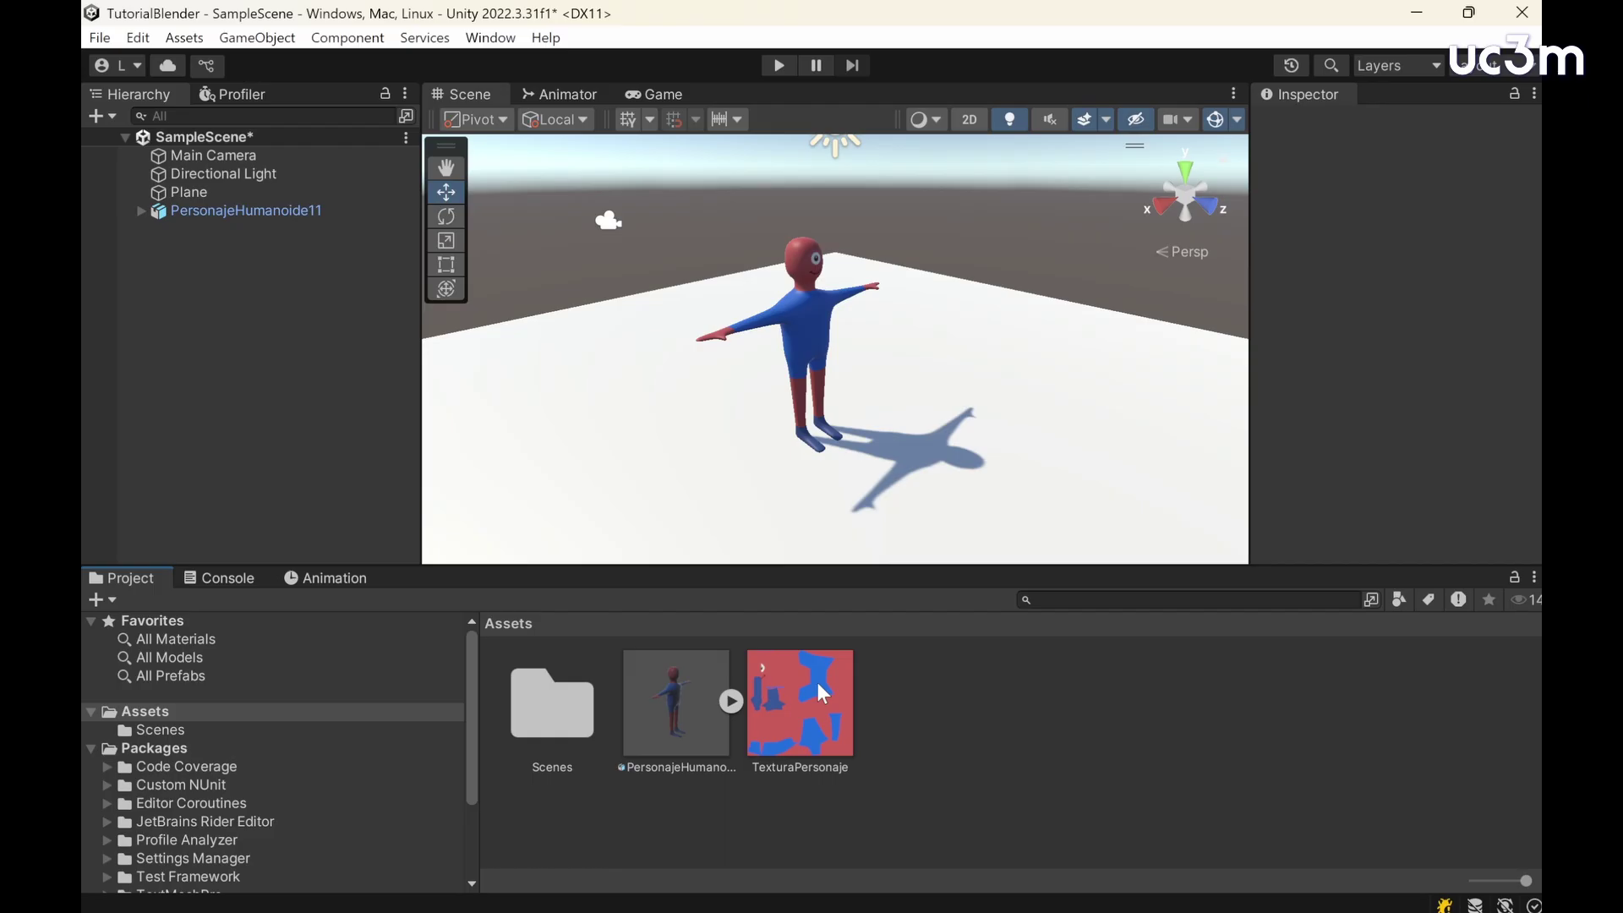
Step: Drop TexturaPersonaje on the character, then create a new material named MaterialPersonaje
left_click_drag(819, 682, 803, 338)
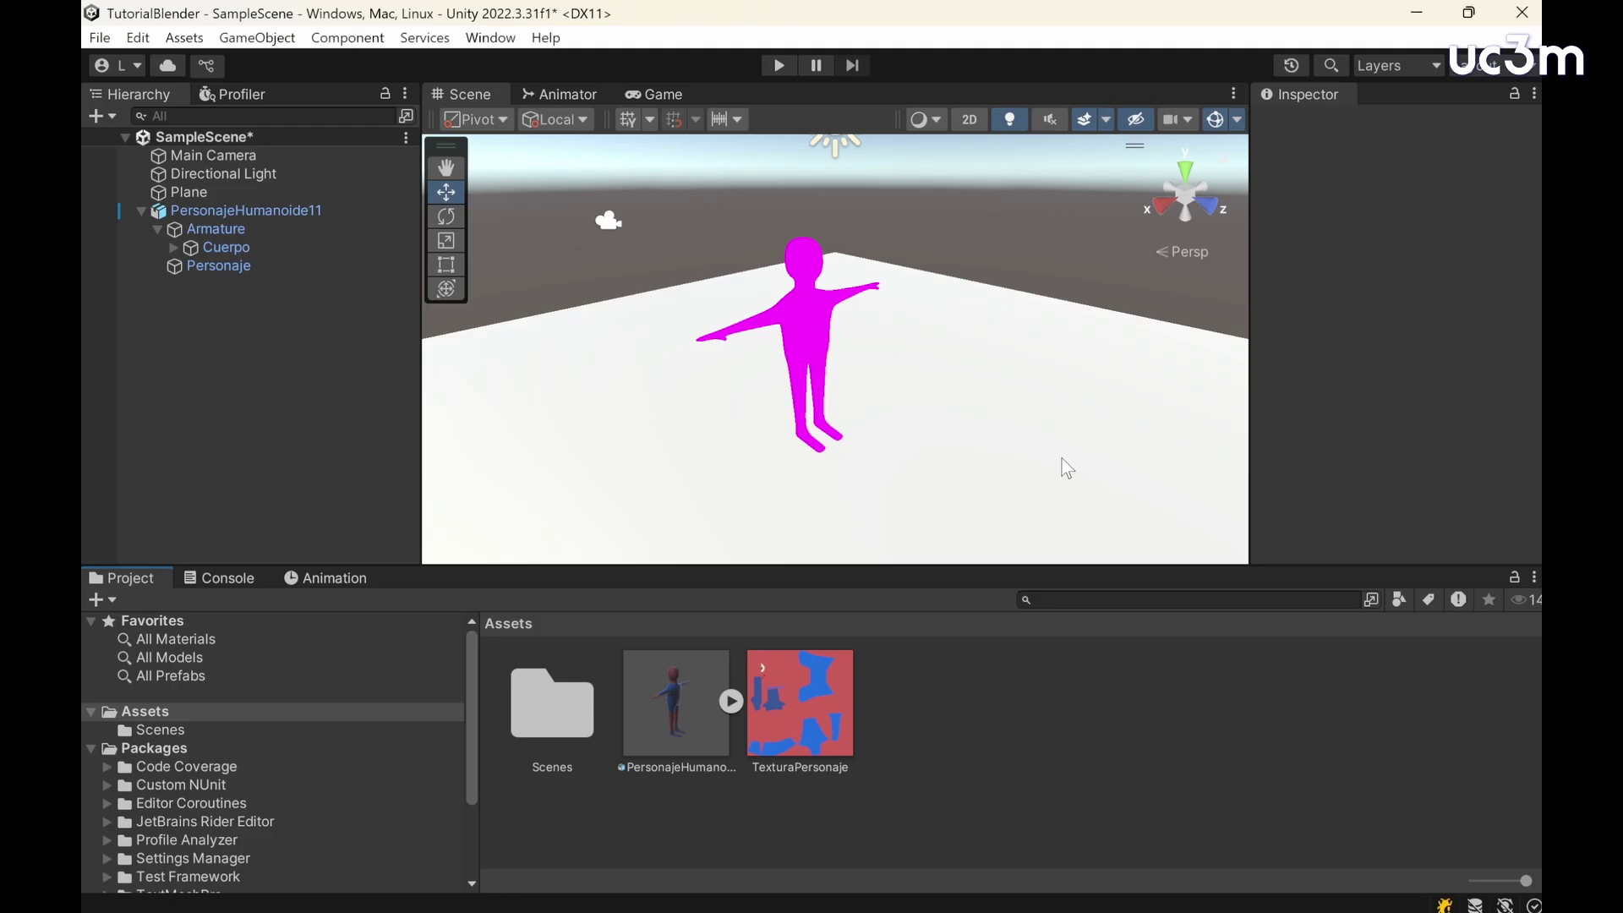
right_click(799, 741)
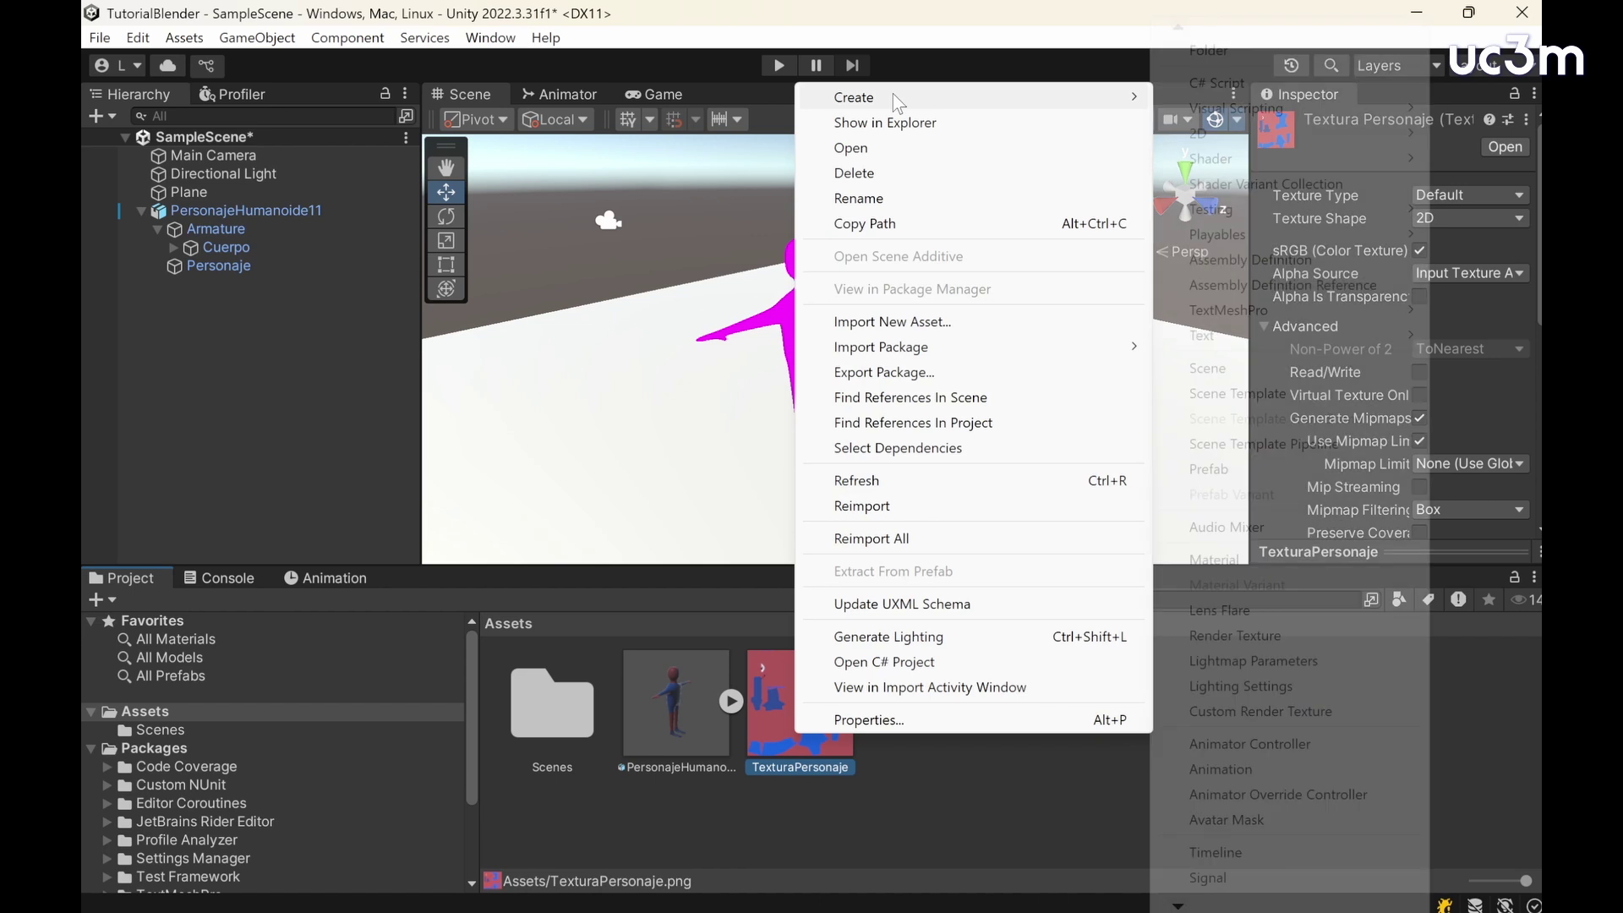
mouse_move(893, 93)
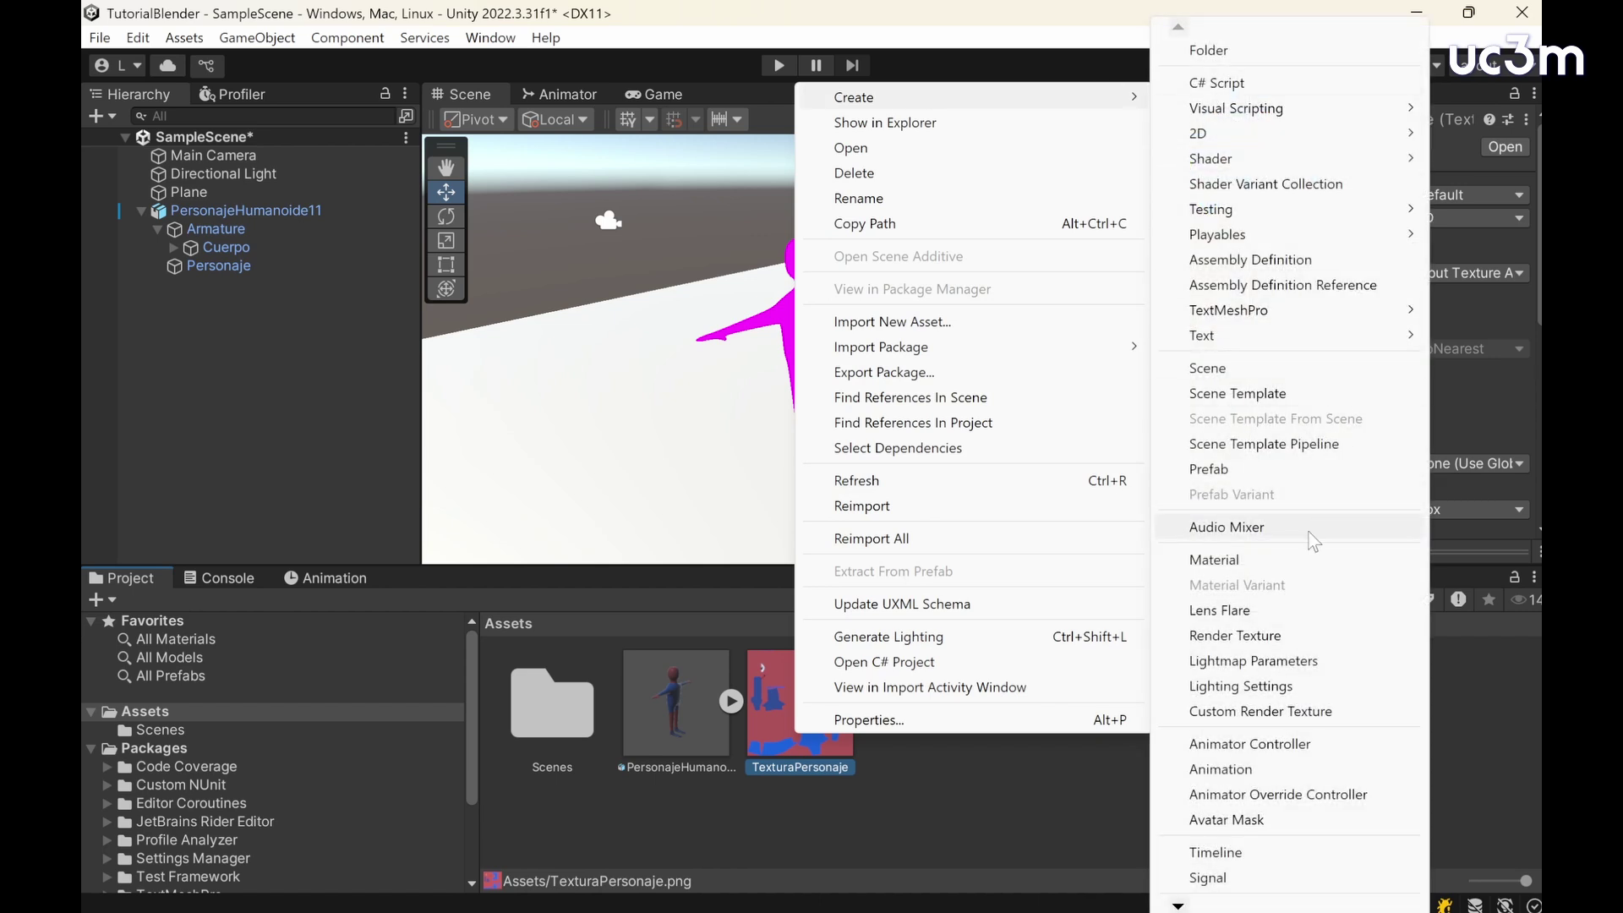
left_click(1291, 560)
type("MaterialPersonaje")
key("Return")
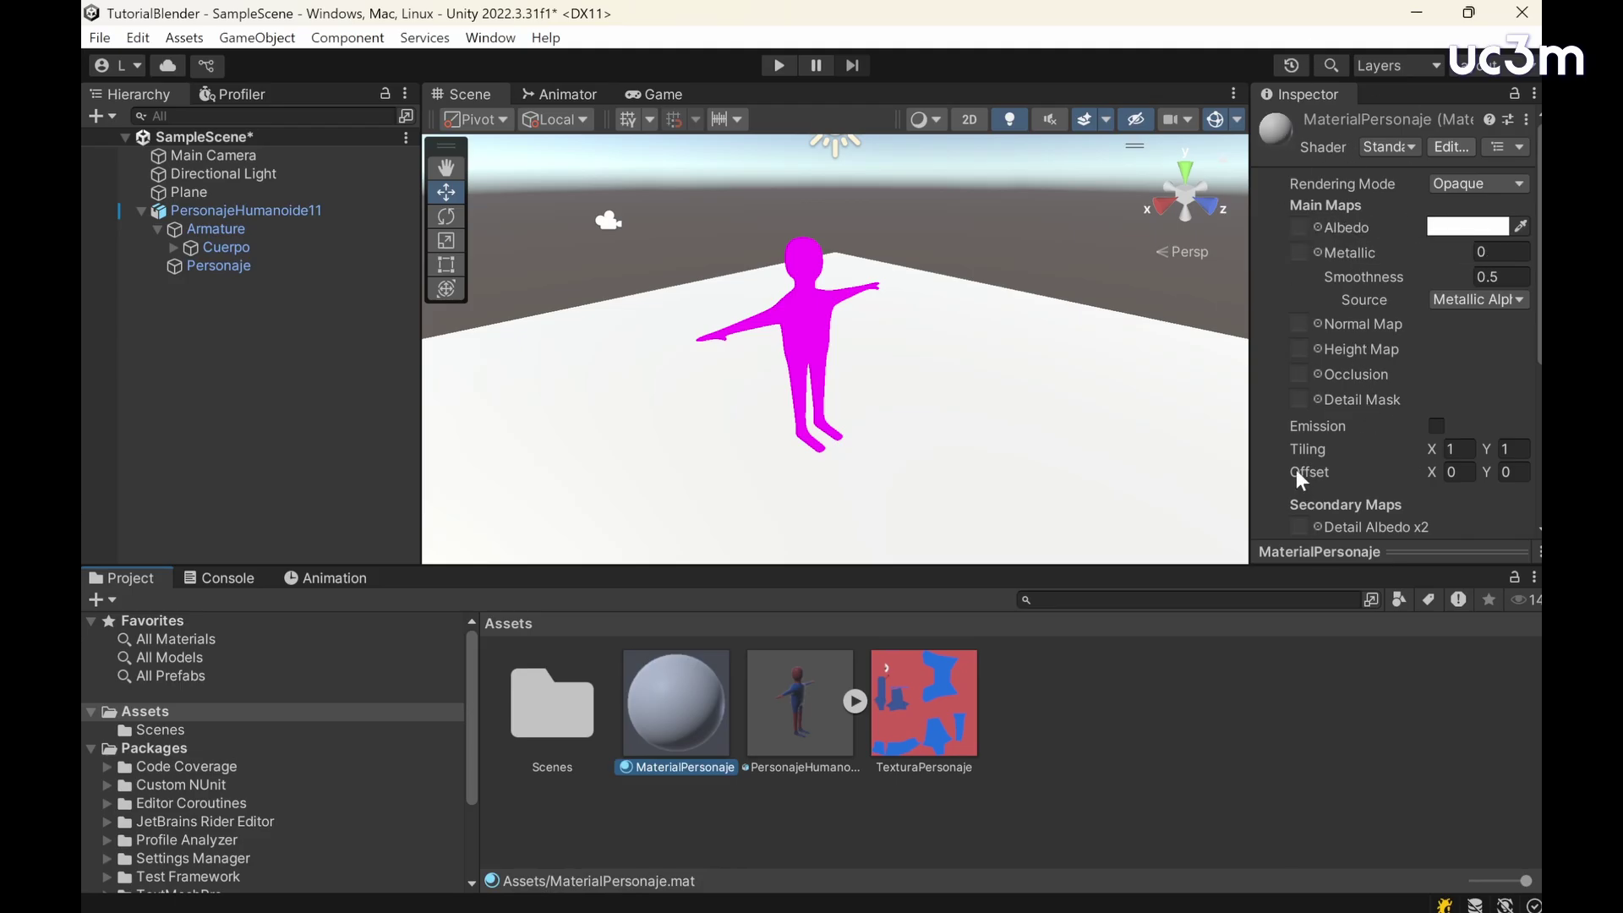
Step: Set TexturaPersonaje as MaterialPersonaje's Albedo and drag the material onto the character
left_click(1315, 228)
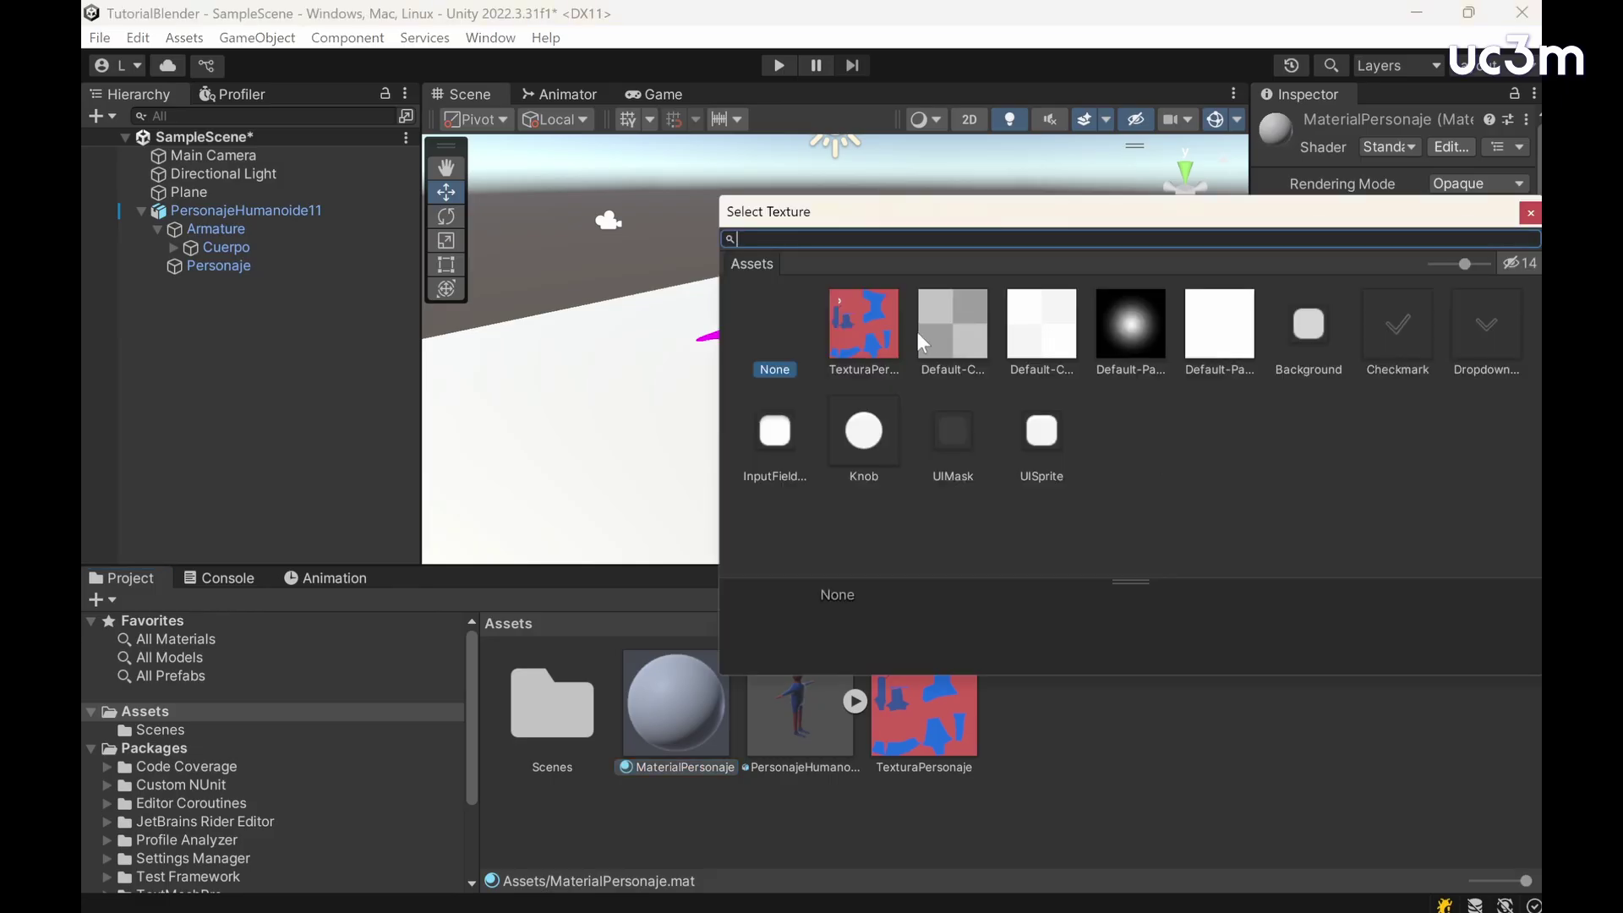
double_click(870, 322)
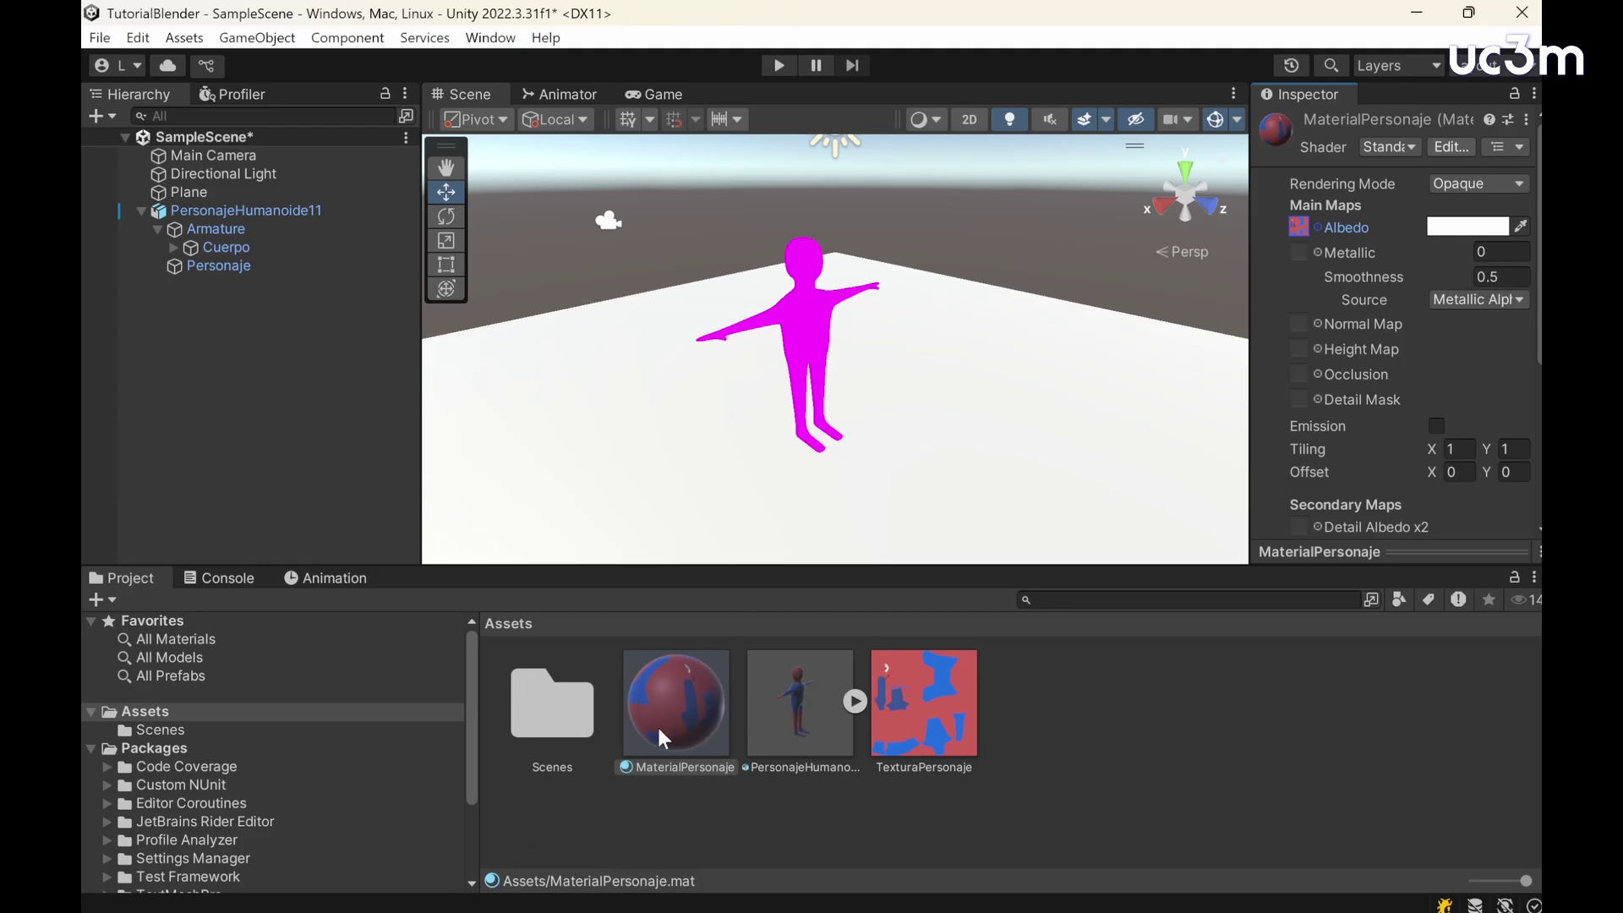
left_click_drag(657, 724, 813, 319)
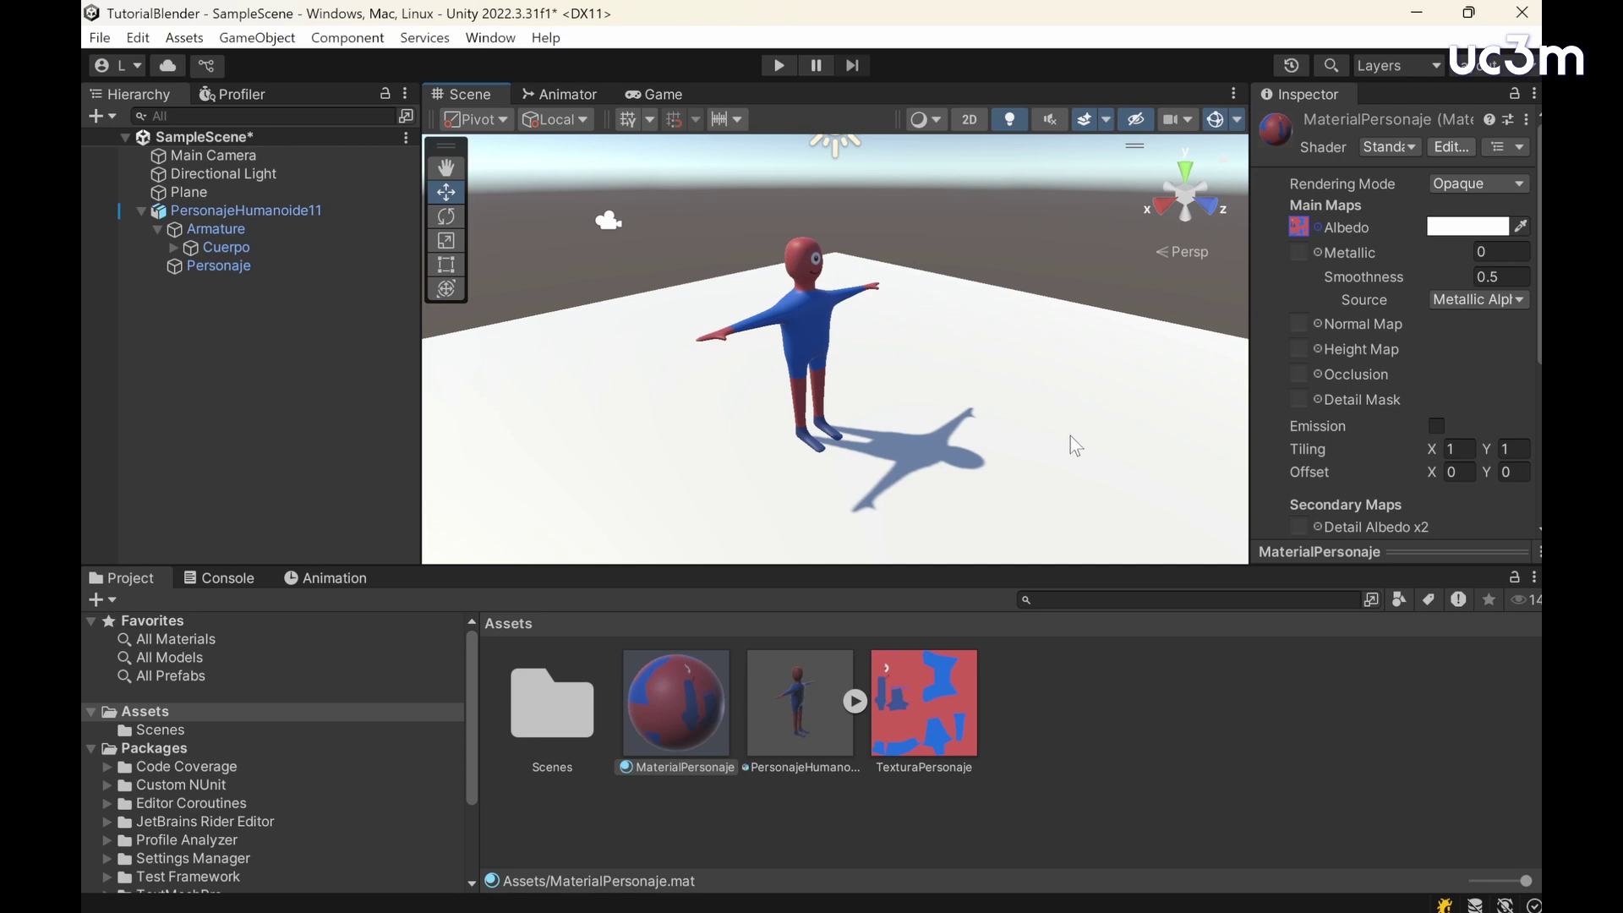
Step: Expand Cuerpo and inspect the Personaje mesh and Armature objects in the Hierarchy
left_click(173, 246)
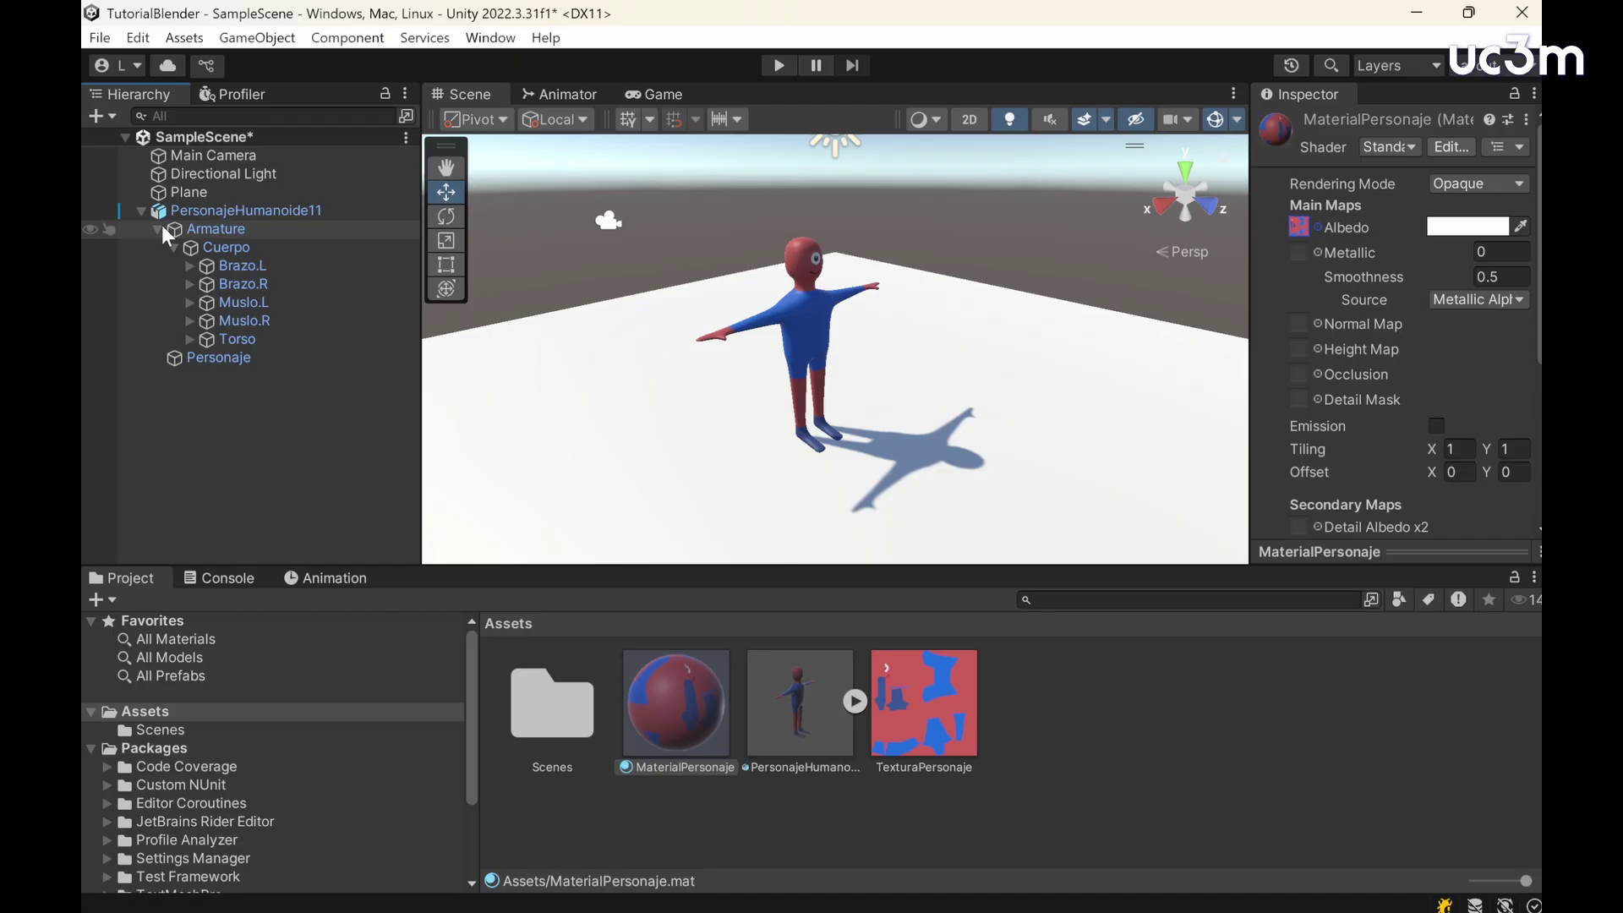
left_click(225, 364)
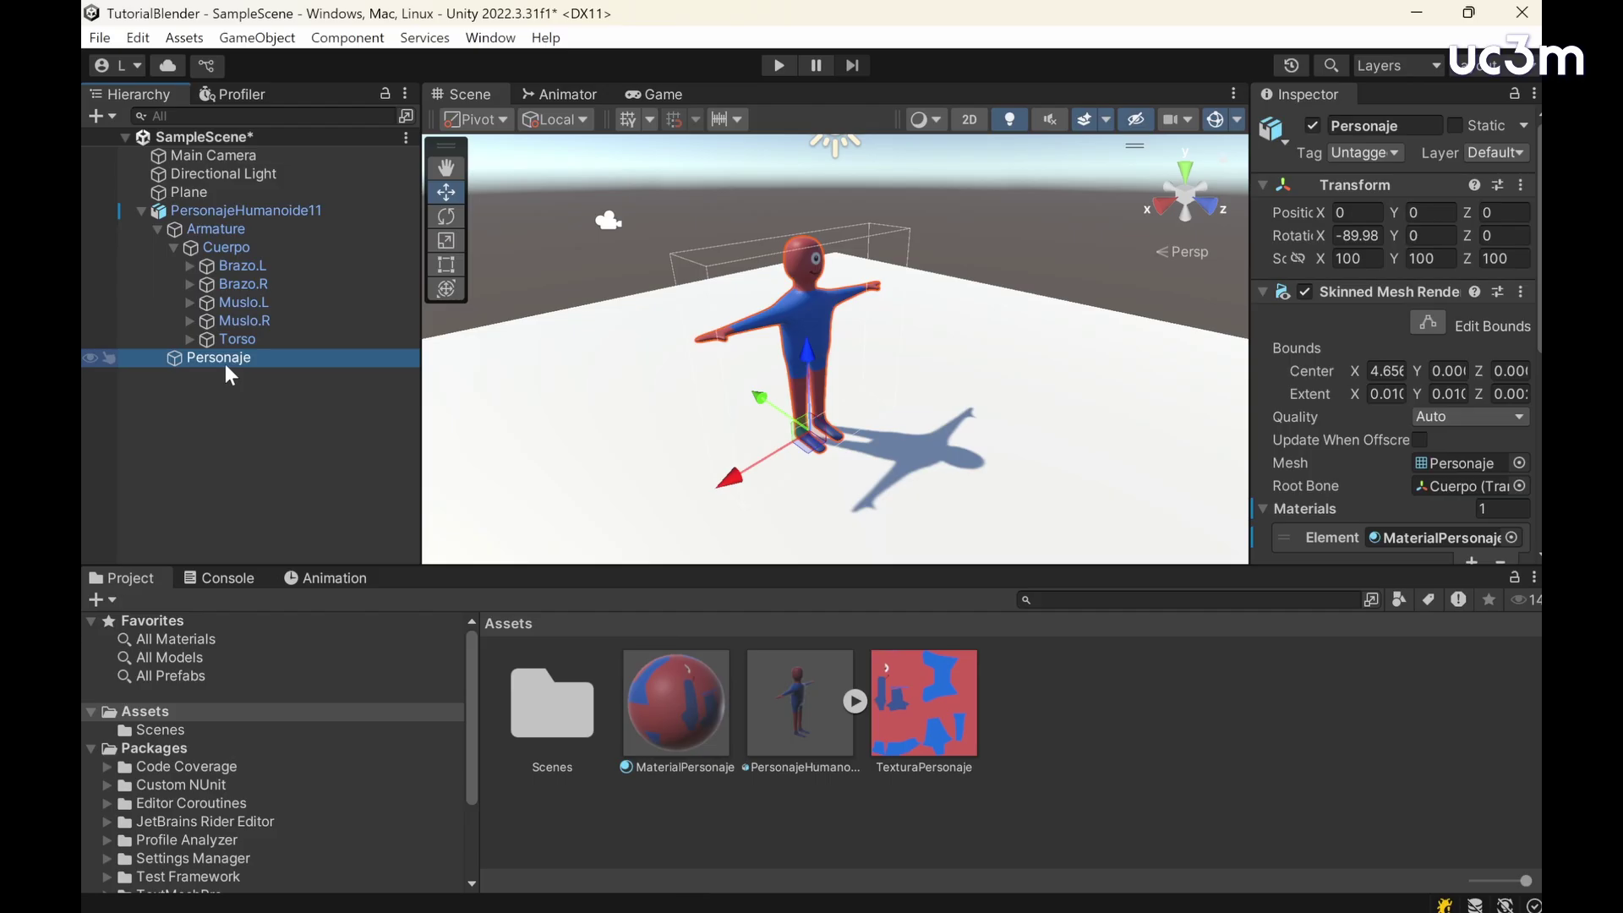
left_click(236, 231)
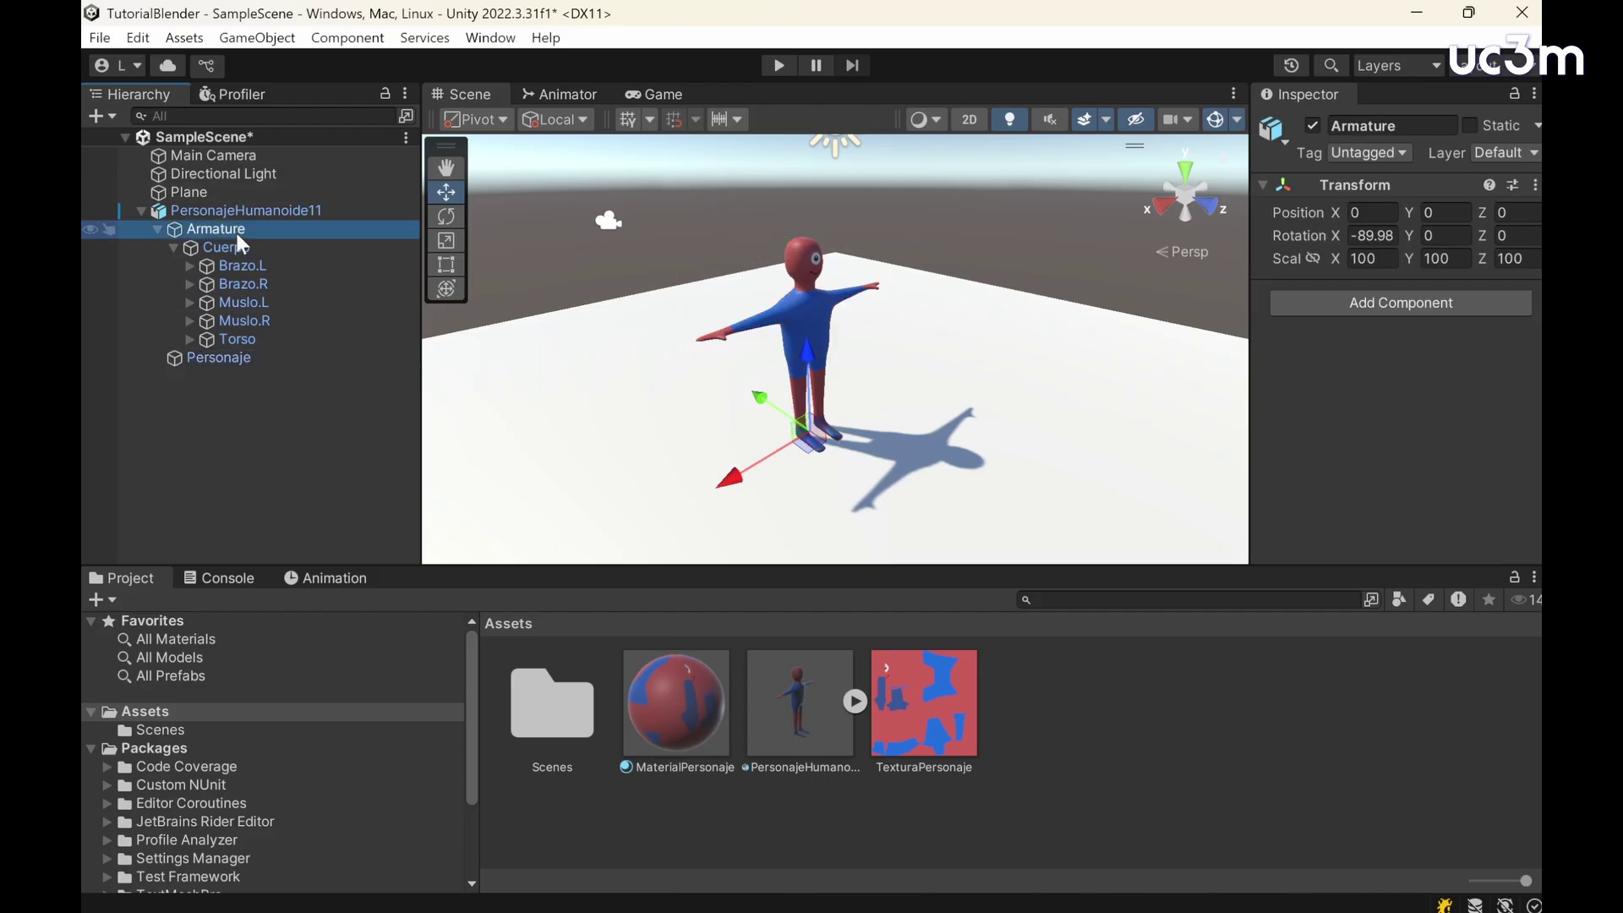
left_click(158, 228)
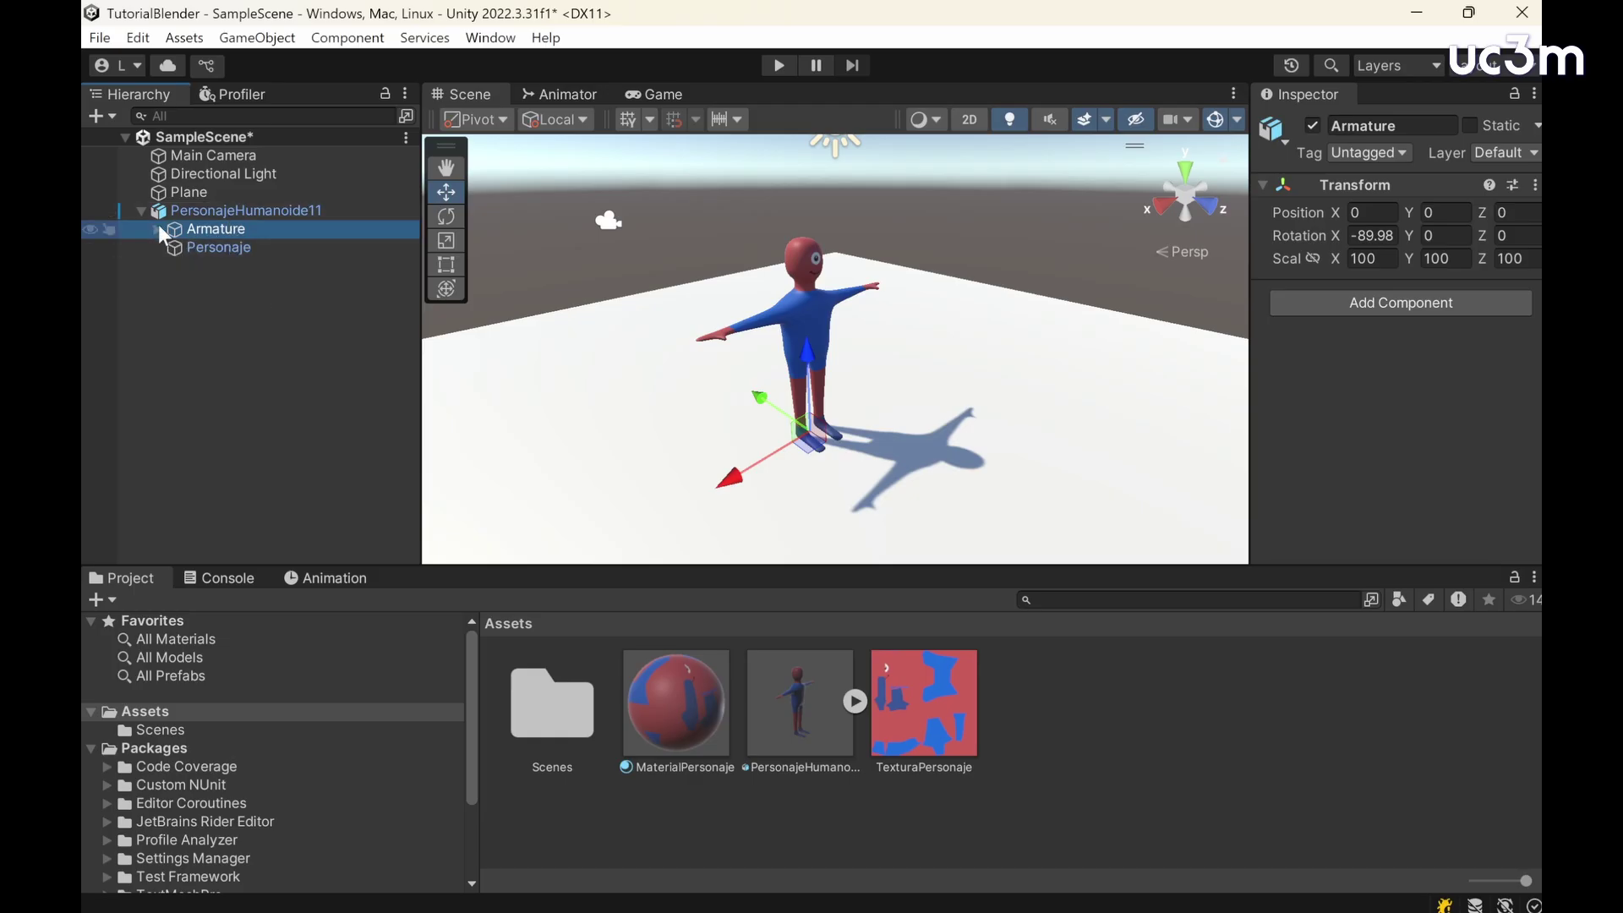
left_click(158, 228)
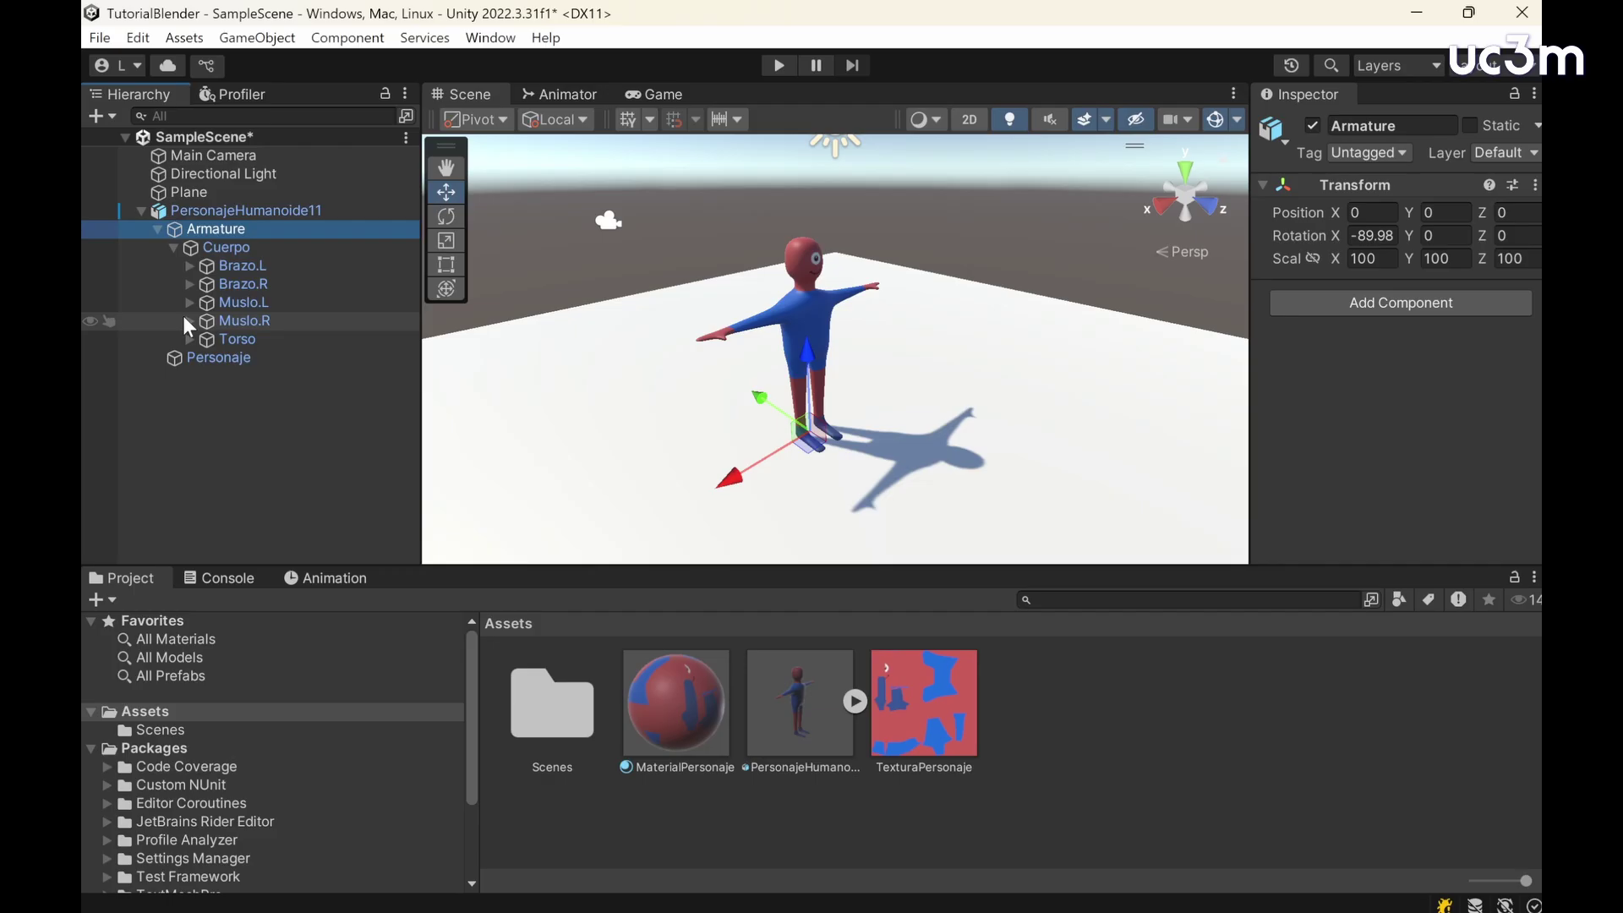
Step: Expand Torso, Muslo.L, Brazo.L and Brazo.R, and bring up the Animation window
left_click(189, 339)
left_click(190, 302)
left_click(189, 266)
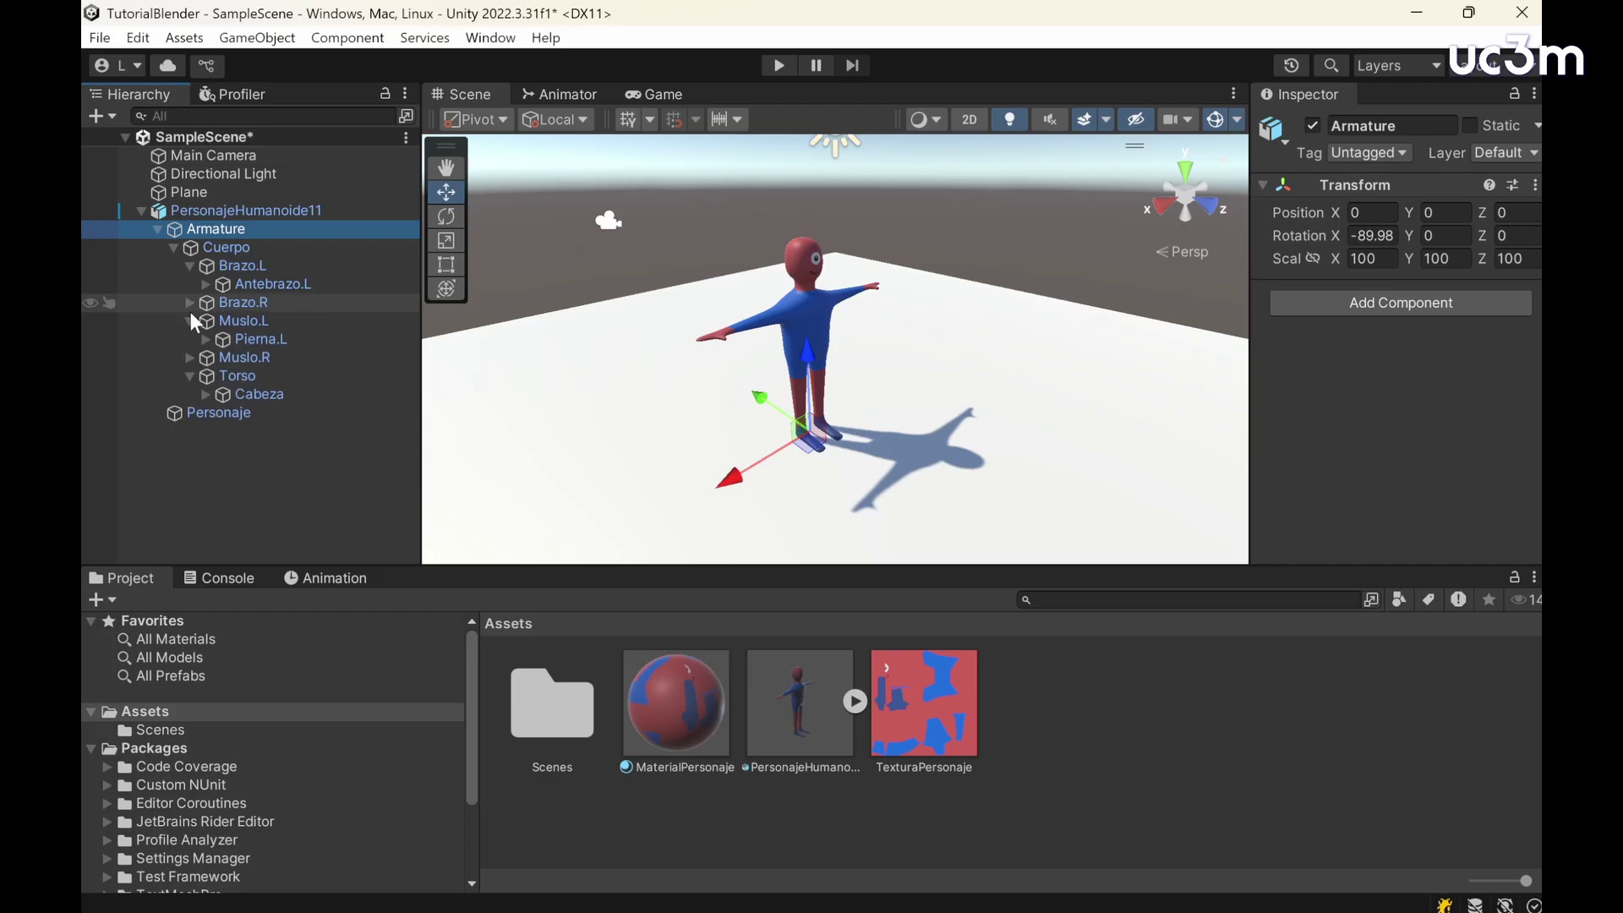
left_click(189, 303)
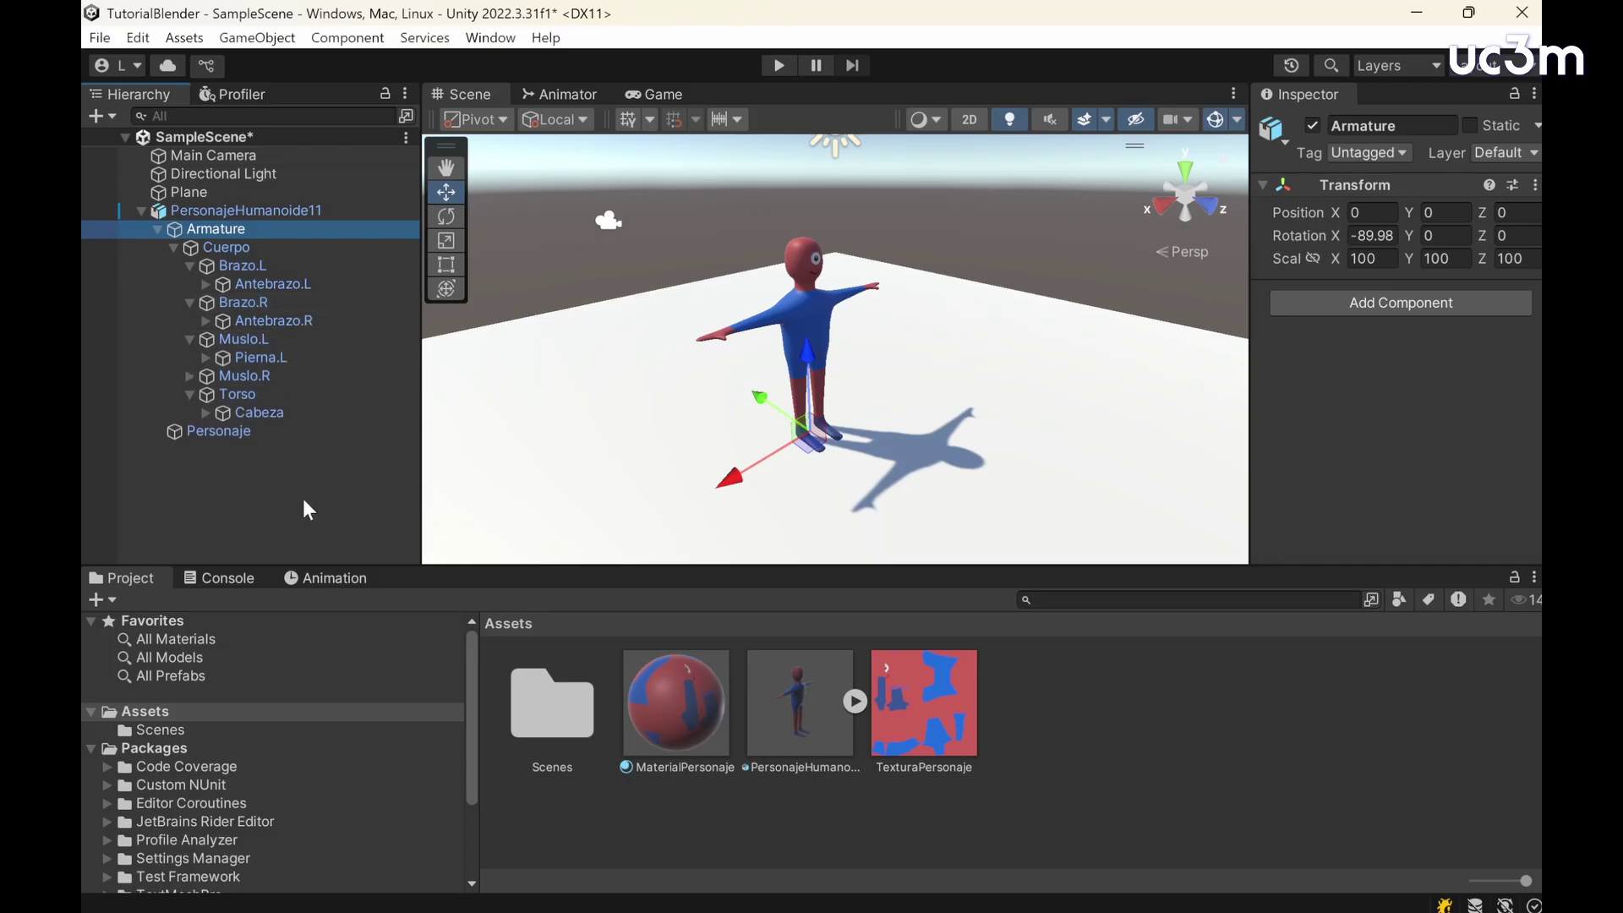
left_click(308, 580)
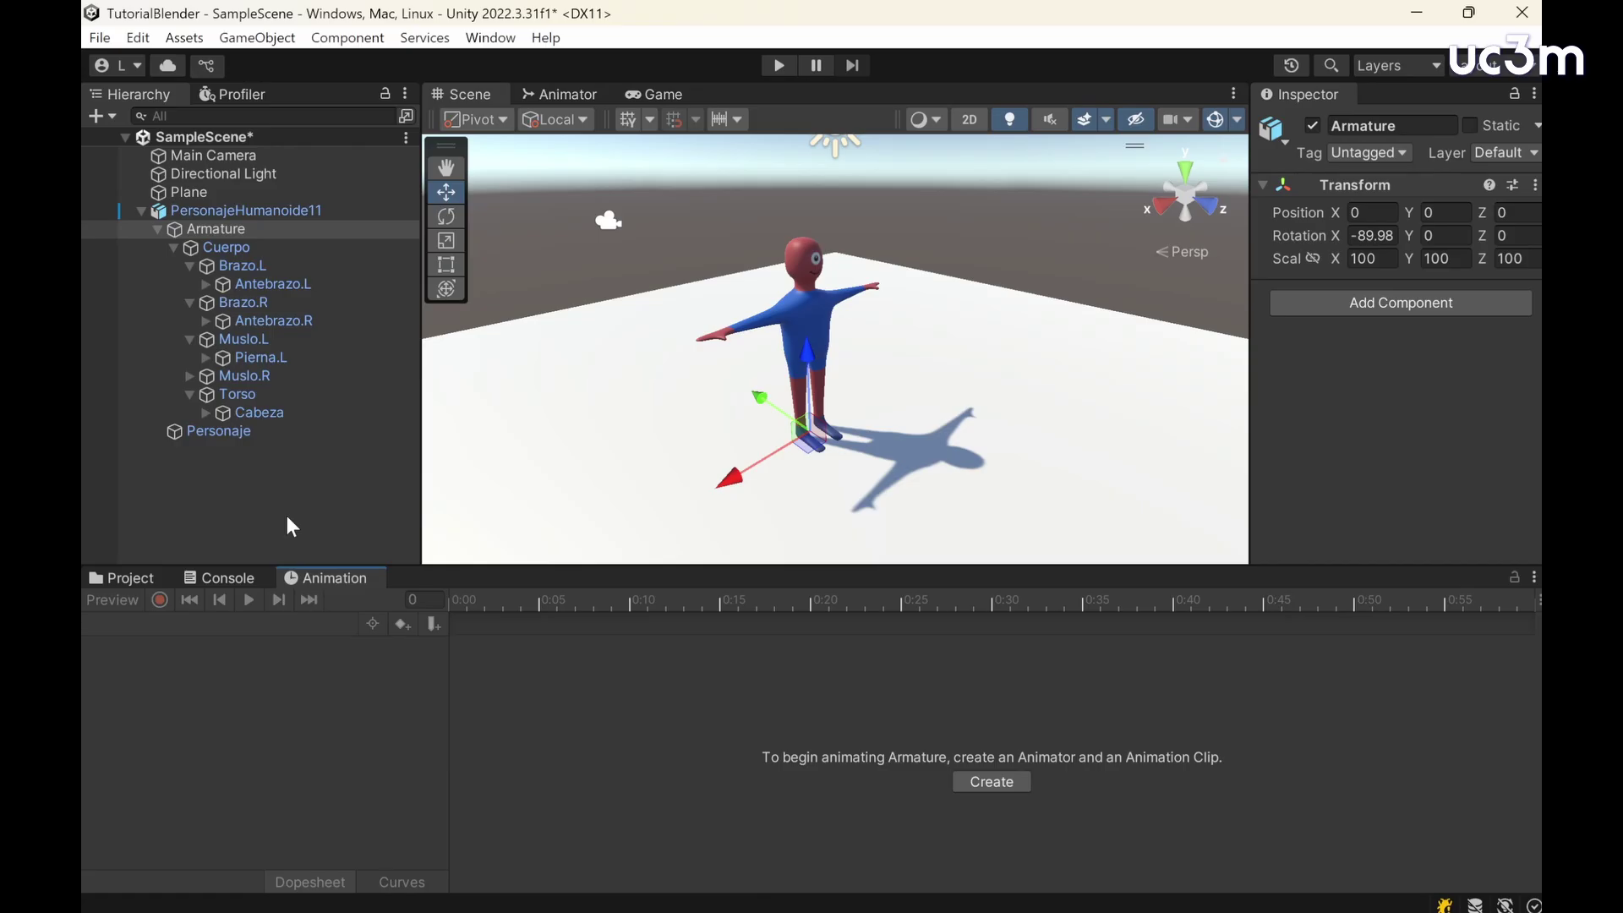
left_click(243, 266)
key("e")
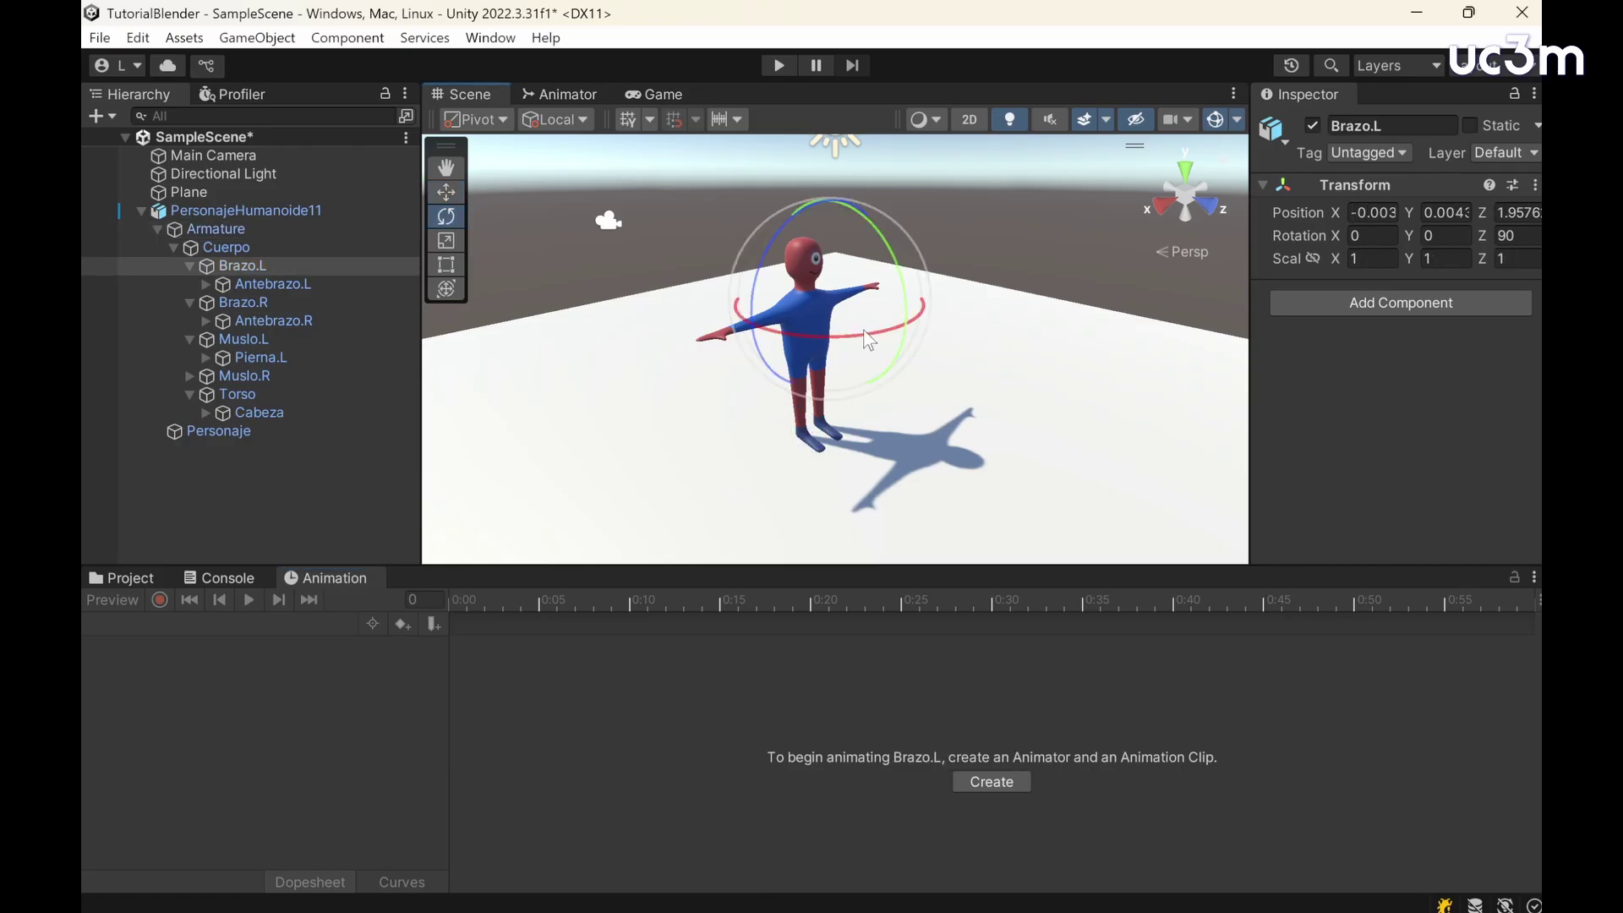
mouse_move(750, 304)
left_mouse_down()
mouse_move(1164, 98)
mouse_move(906, 179)
mouse_move(1366, 73)
left_mouse_up()
left_click(272, 283)
left_click_drag(892, 277, 699, 58)
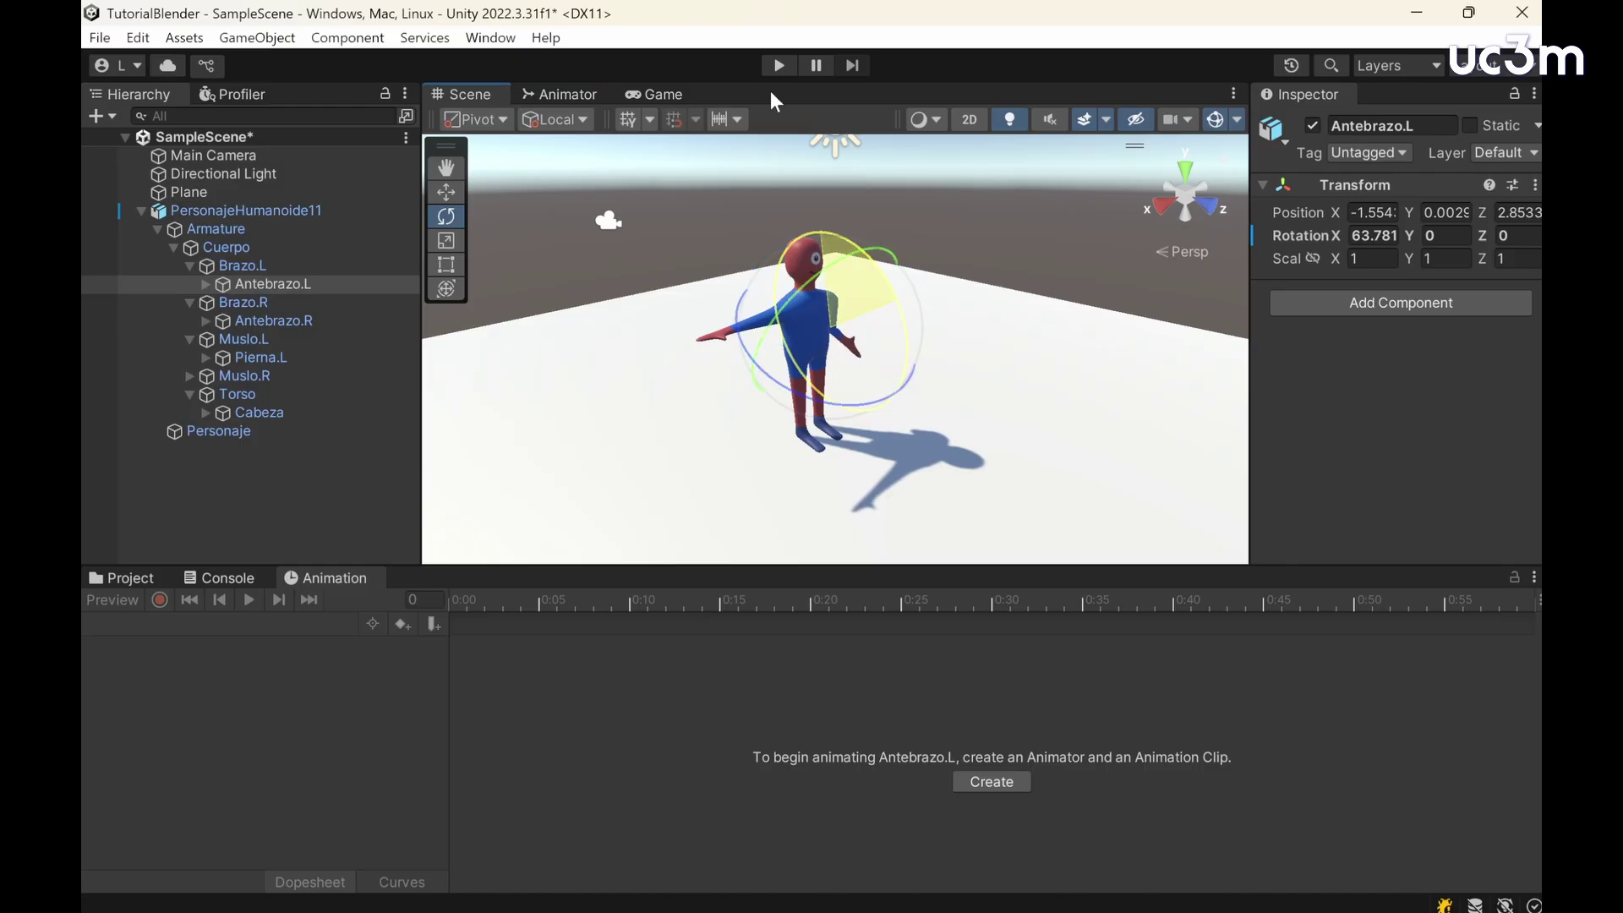
key("ctrl+z")
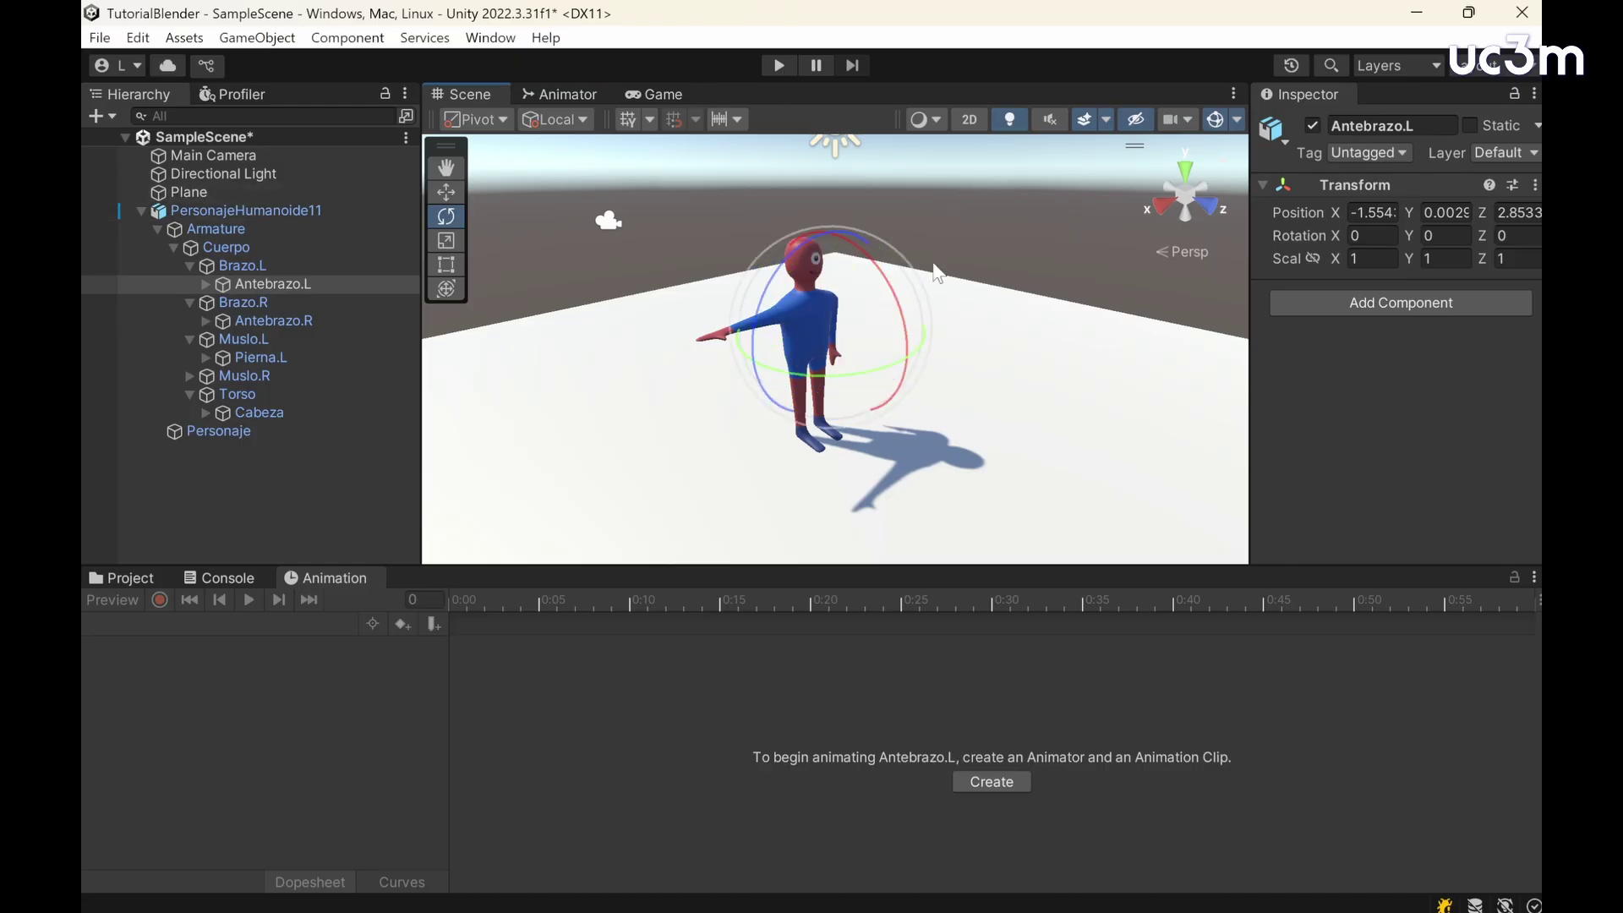
Step: Revert the arm pose, tilt Cuerpo slightly, adjust Muslo.L and Pie.L, then preview Walk
key("ctrl+z")
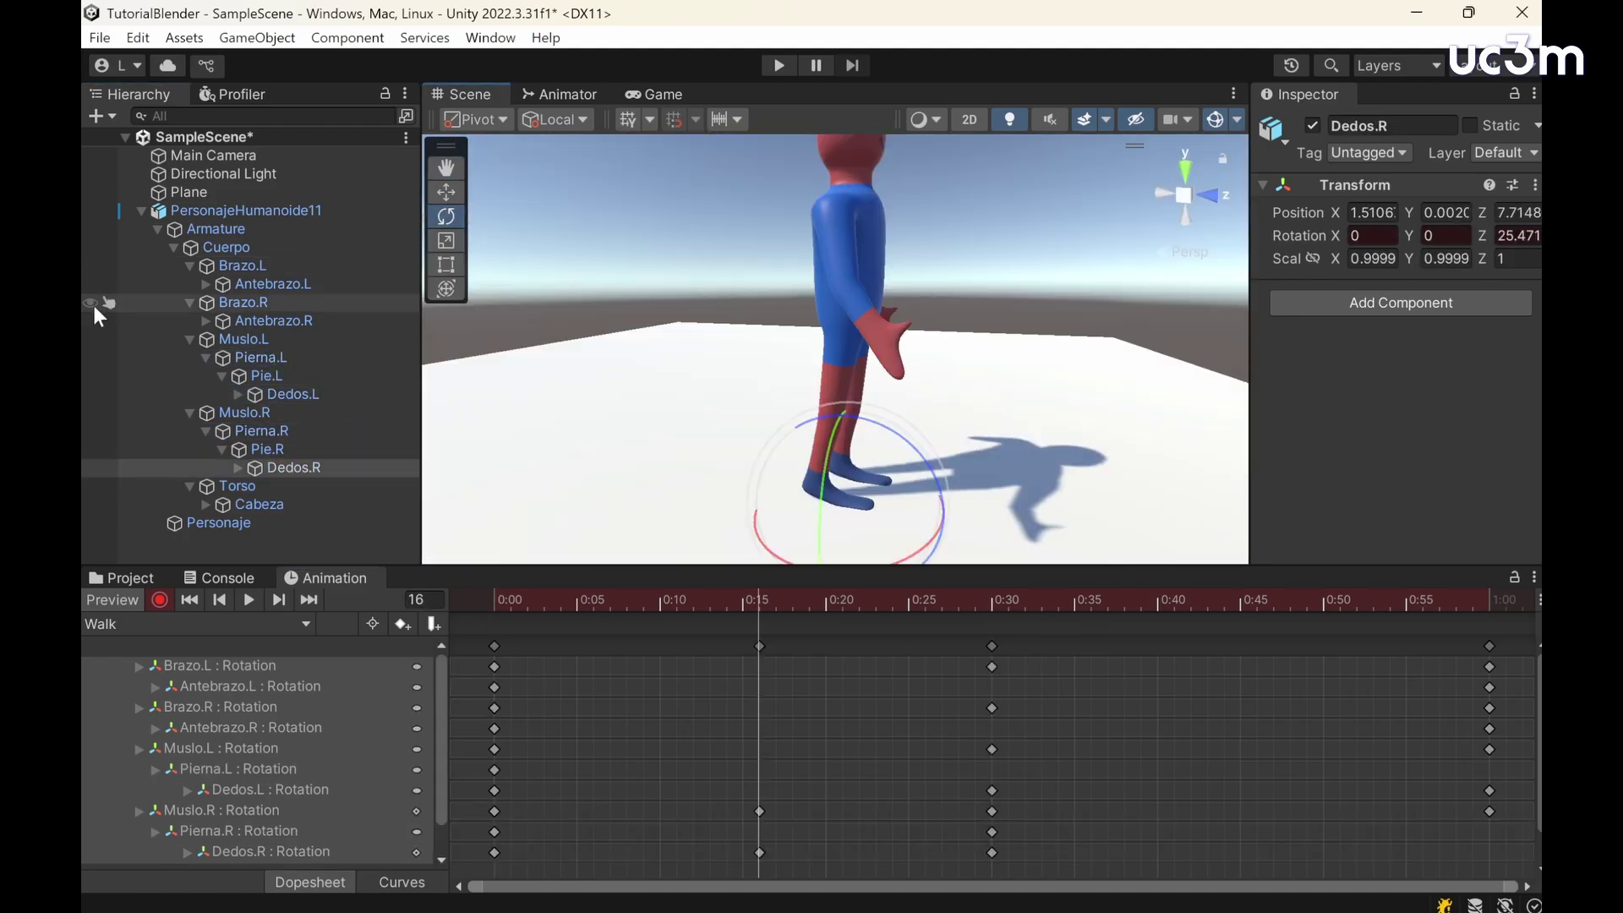
left_click_drag(891, 228, 901, 271)
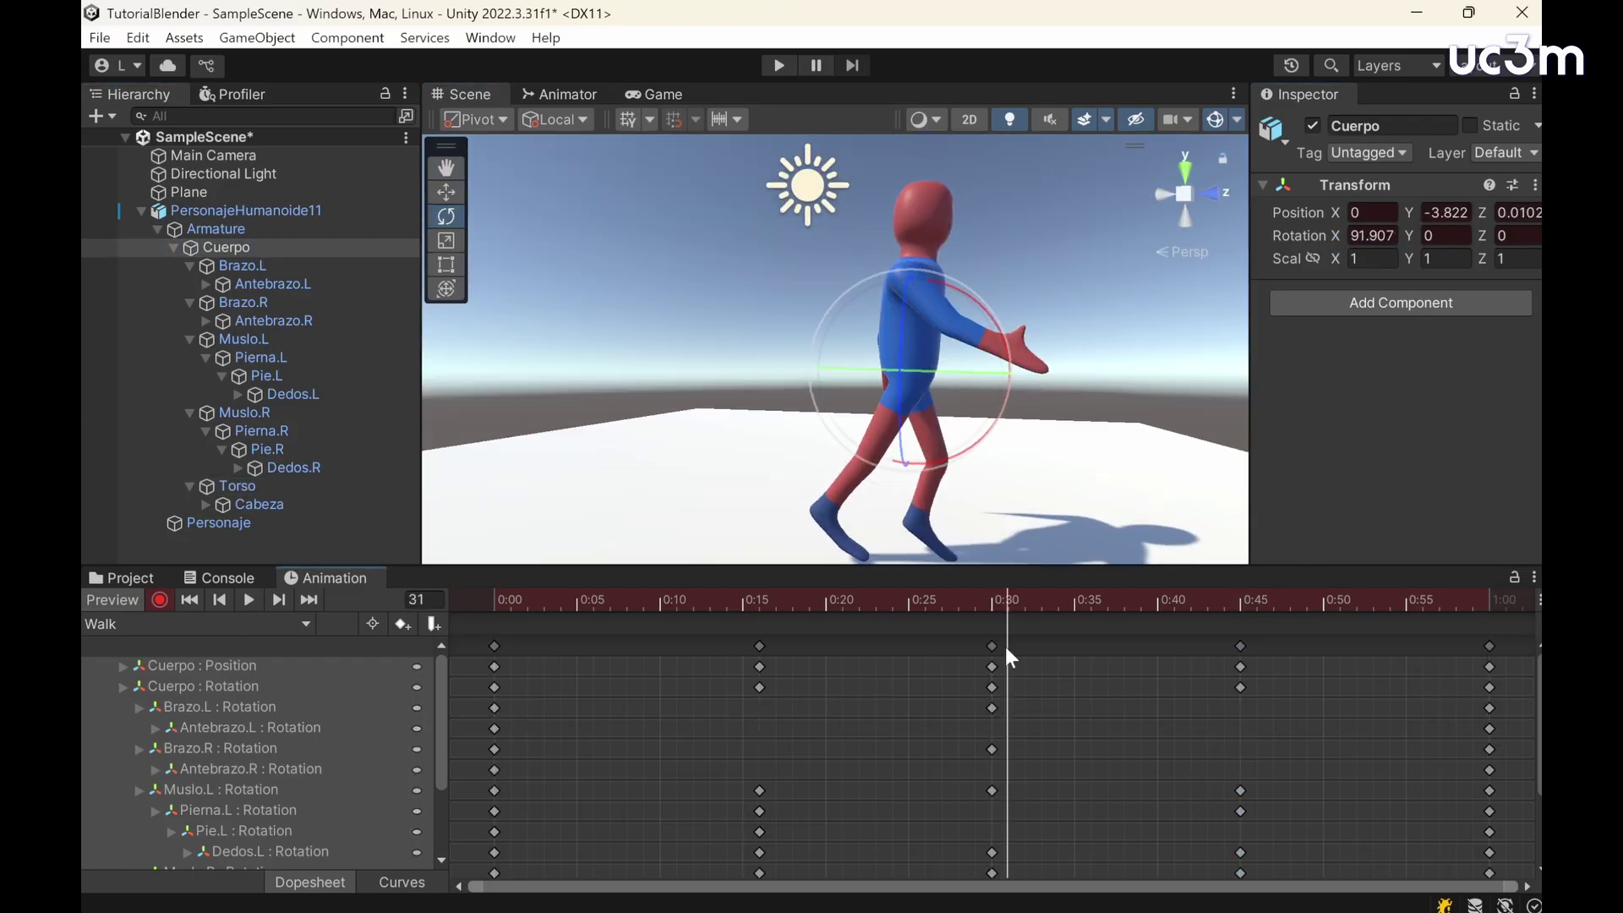
left_click(244, 339)
left_click(267, 376)
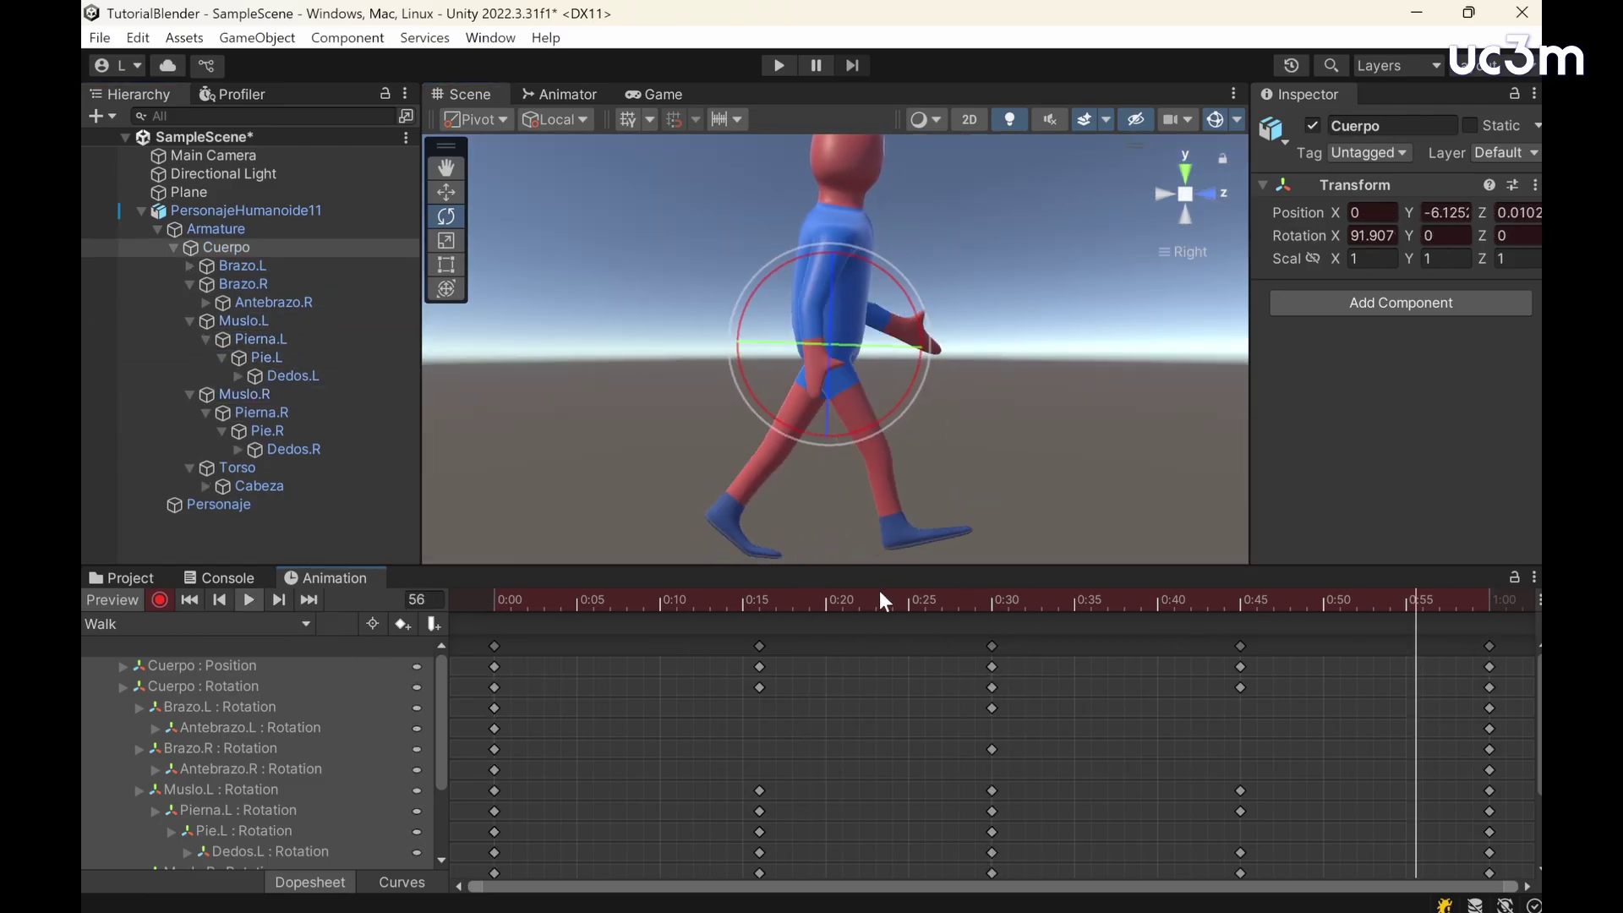
left_click(251, 591)
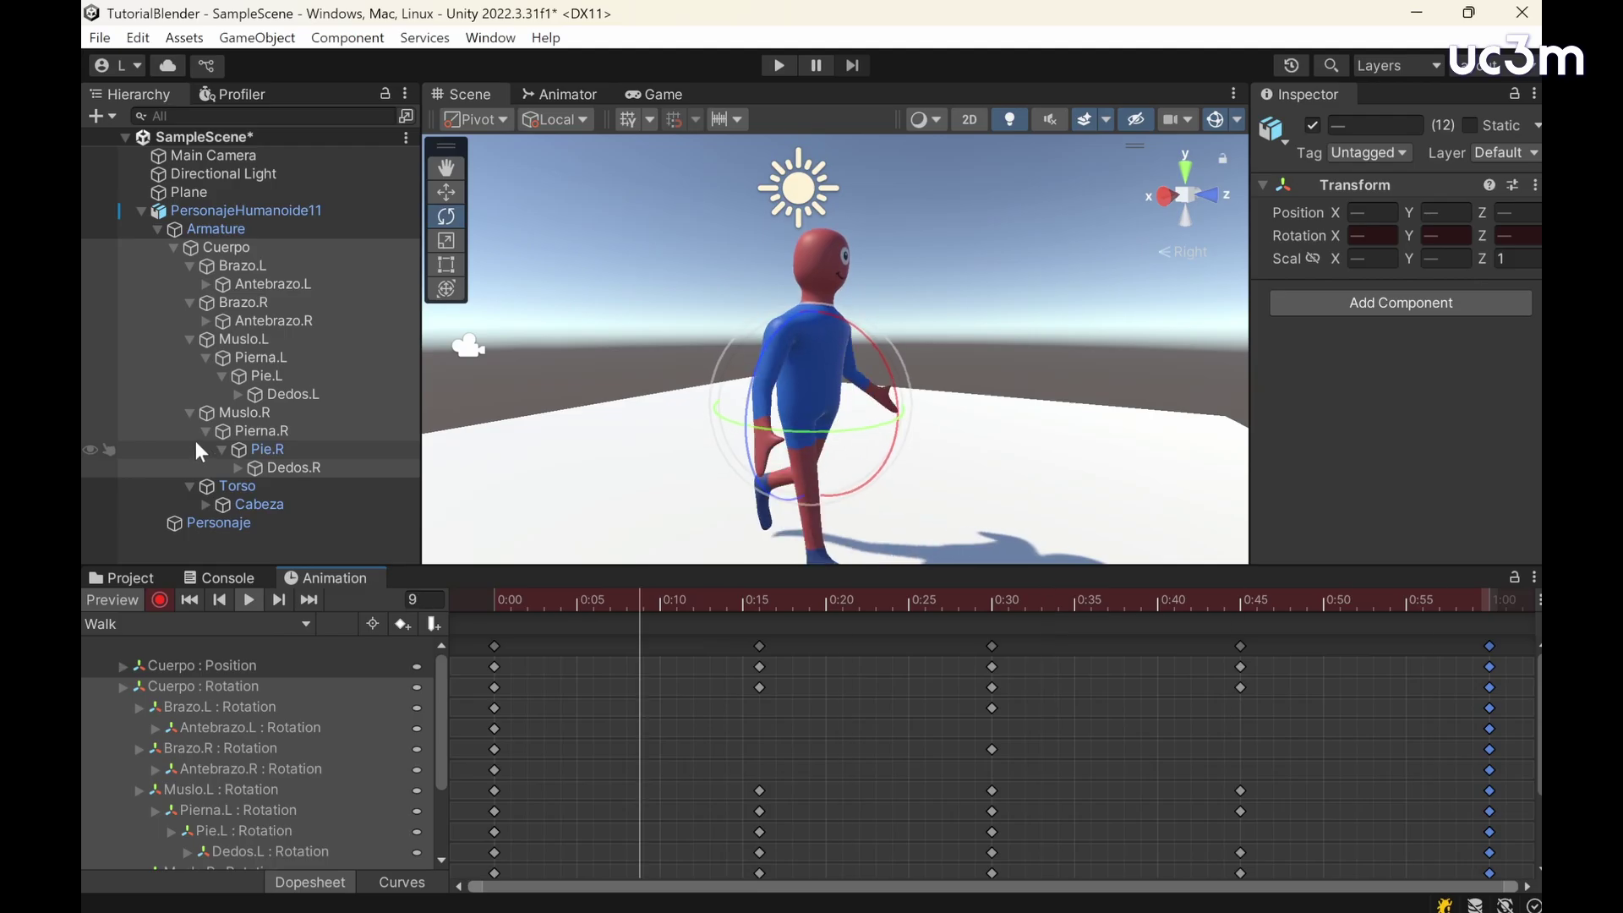
left_click(211, 546)
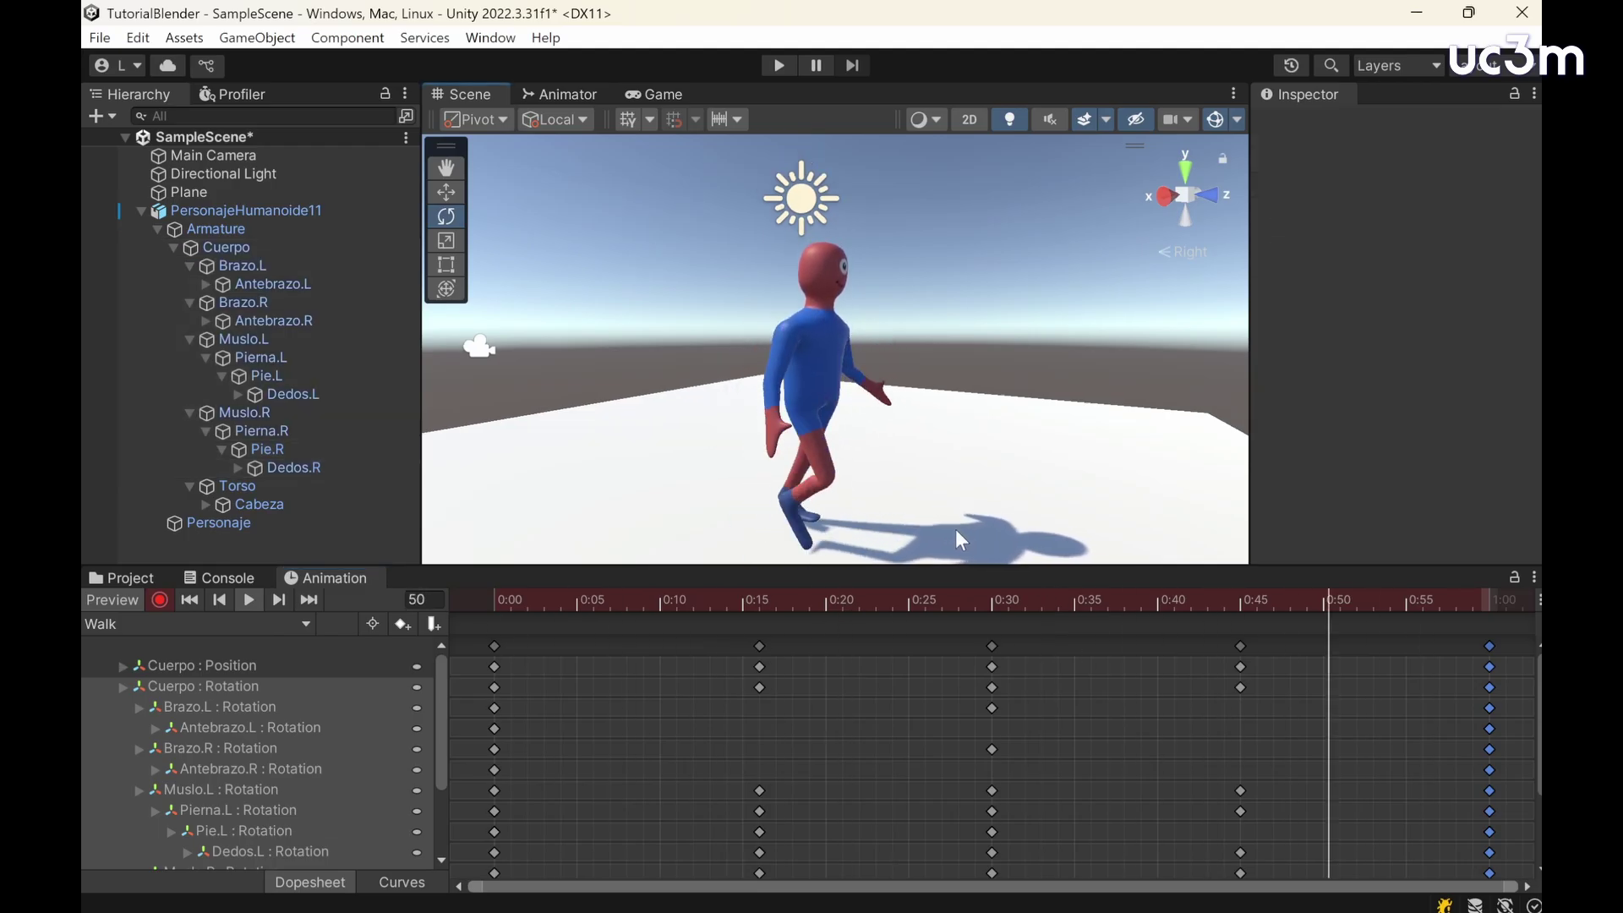